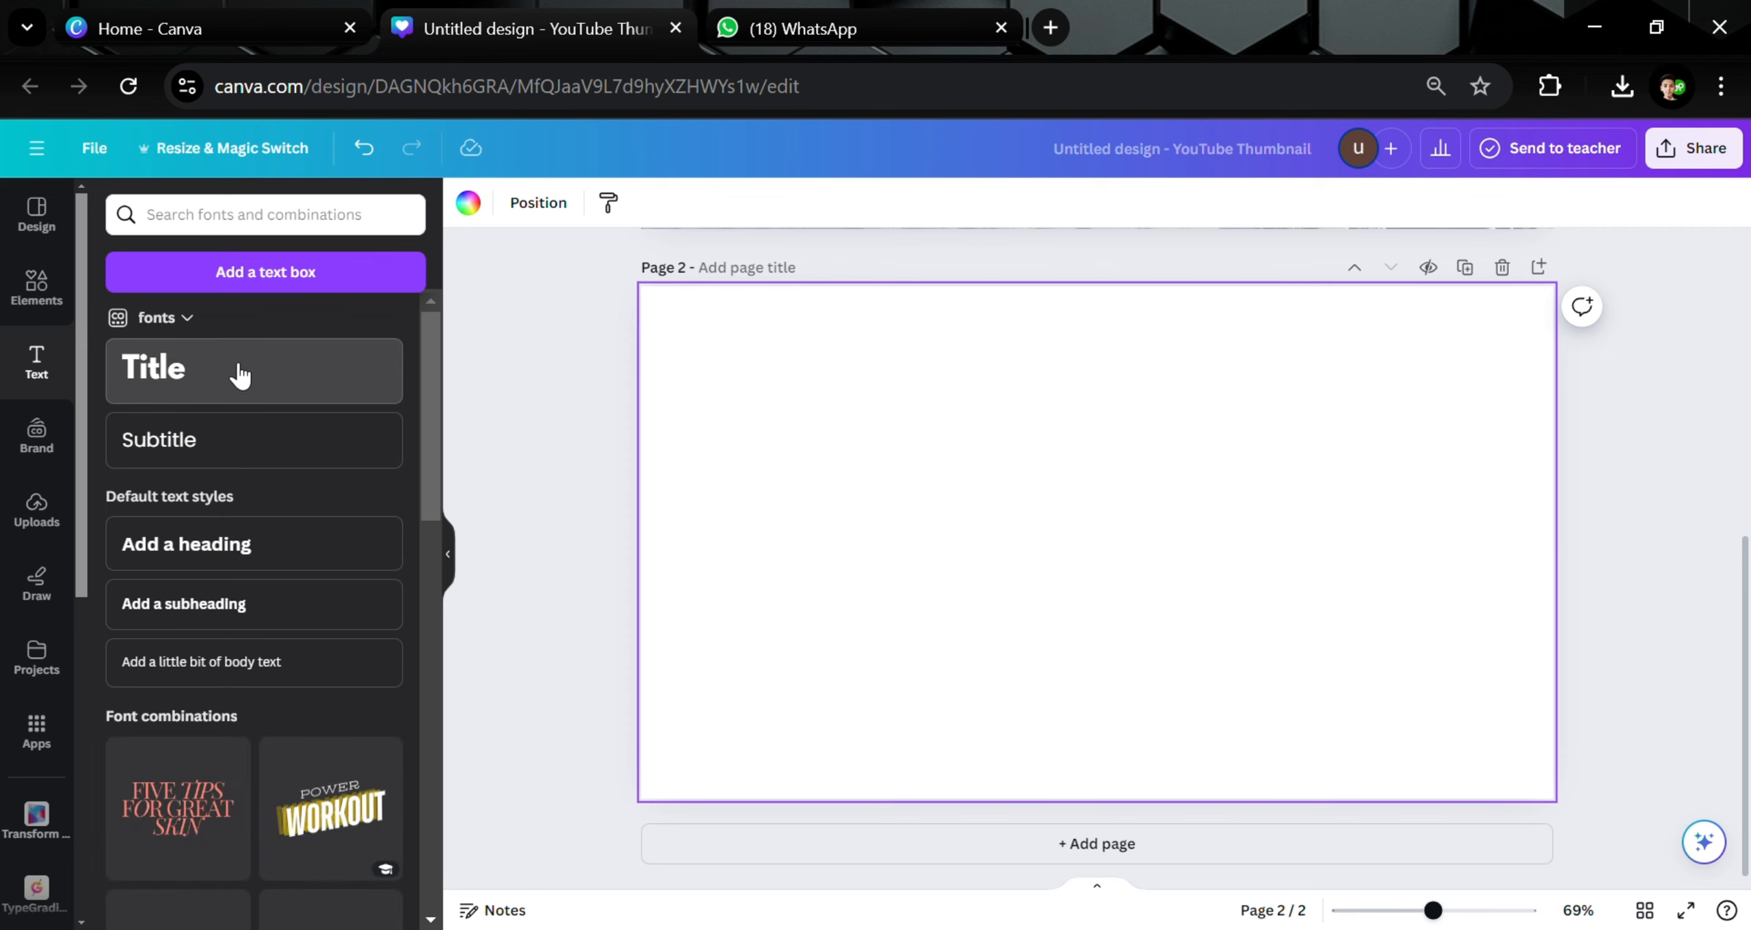
- Add a title text box reading RIVER to page 2 and enlarge it to about size 150
click(239, 375)
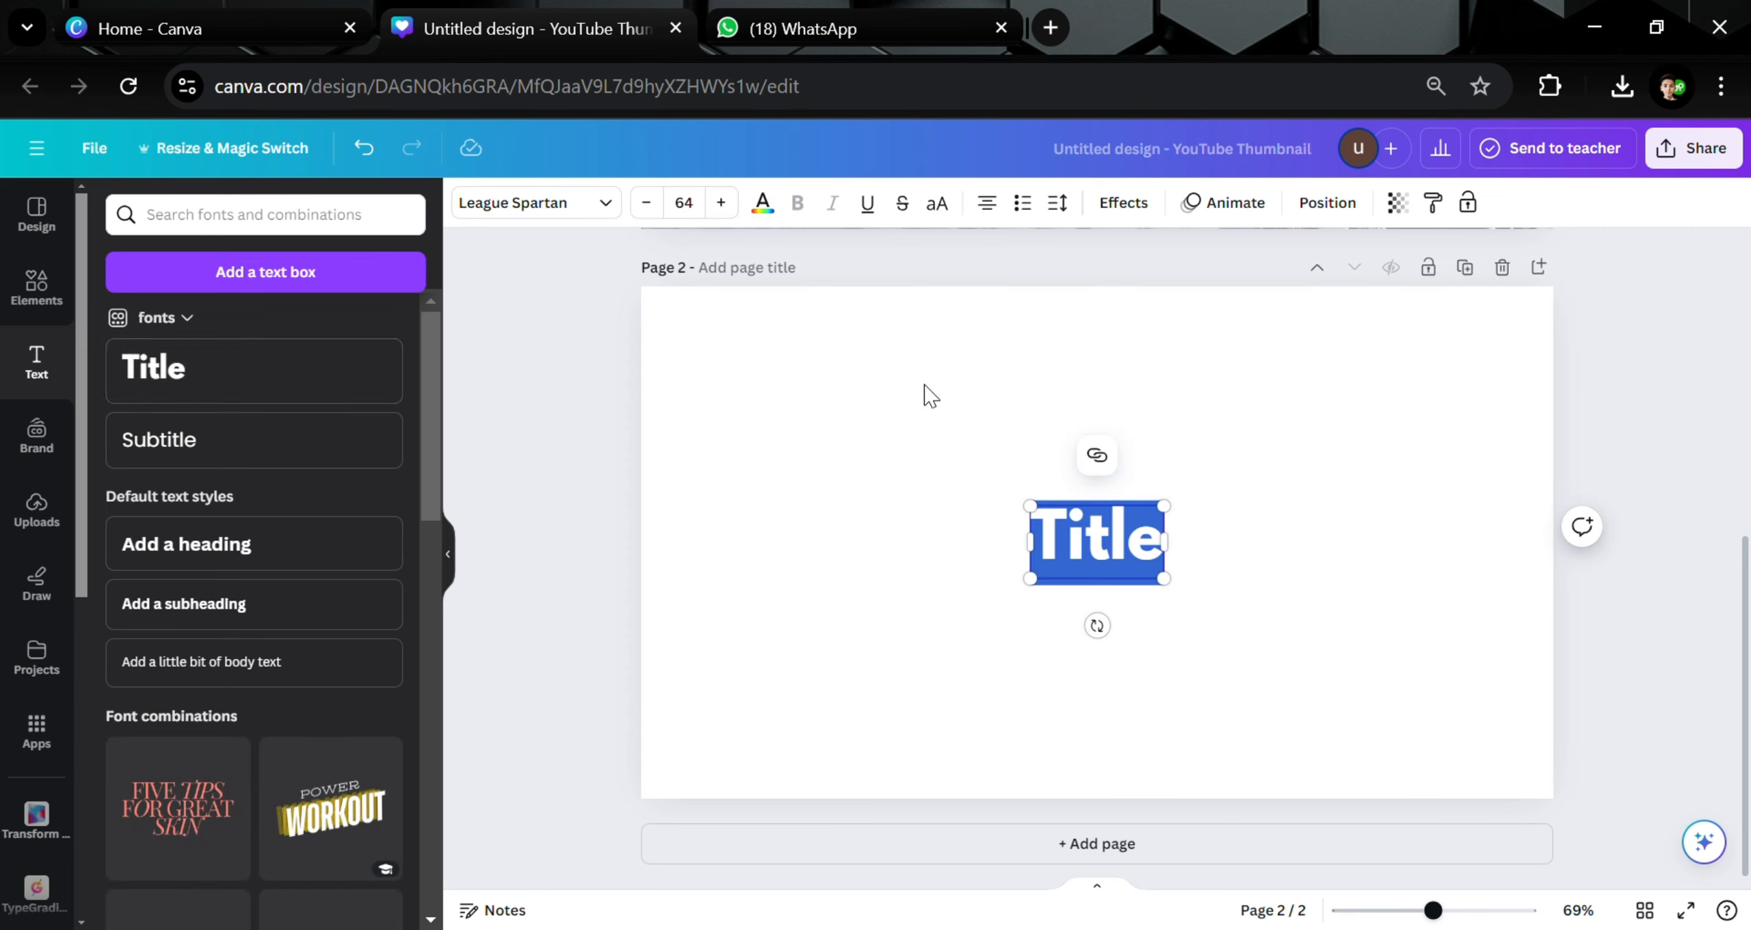
text(RIVER)
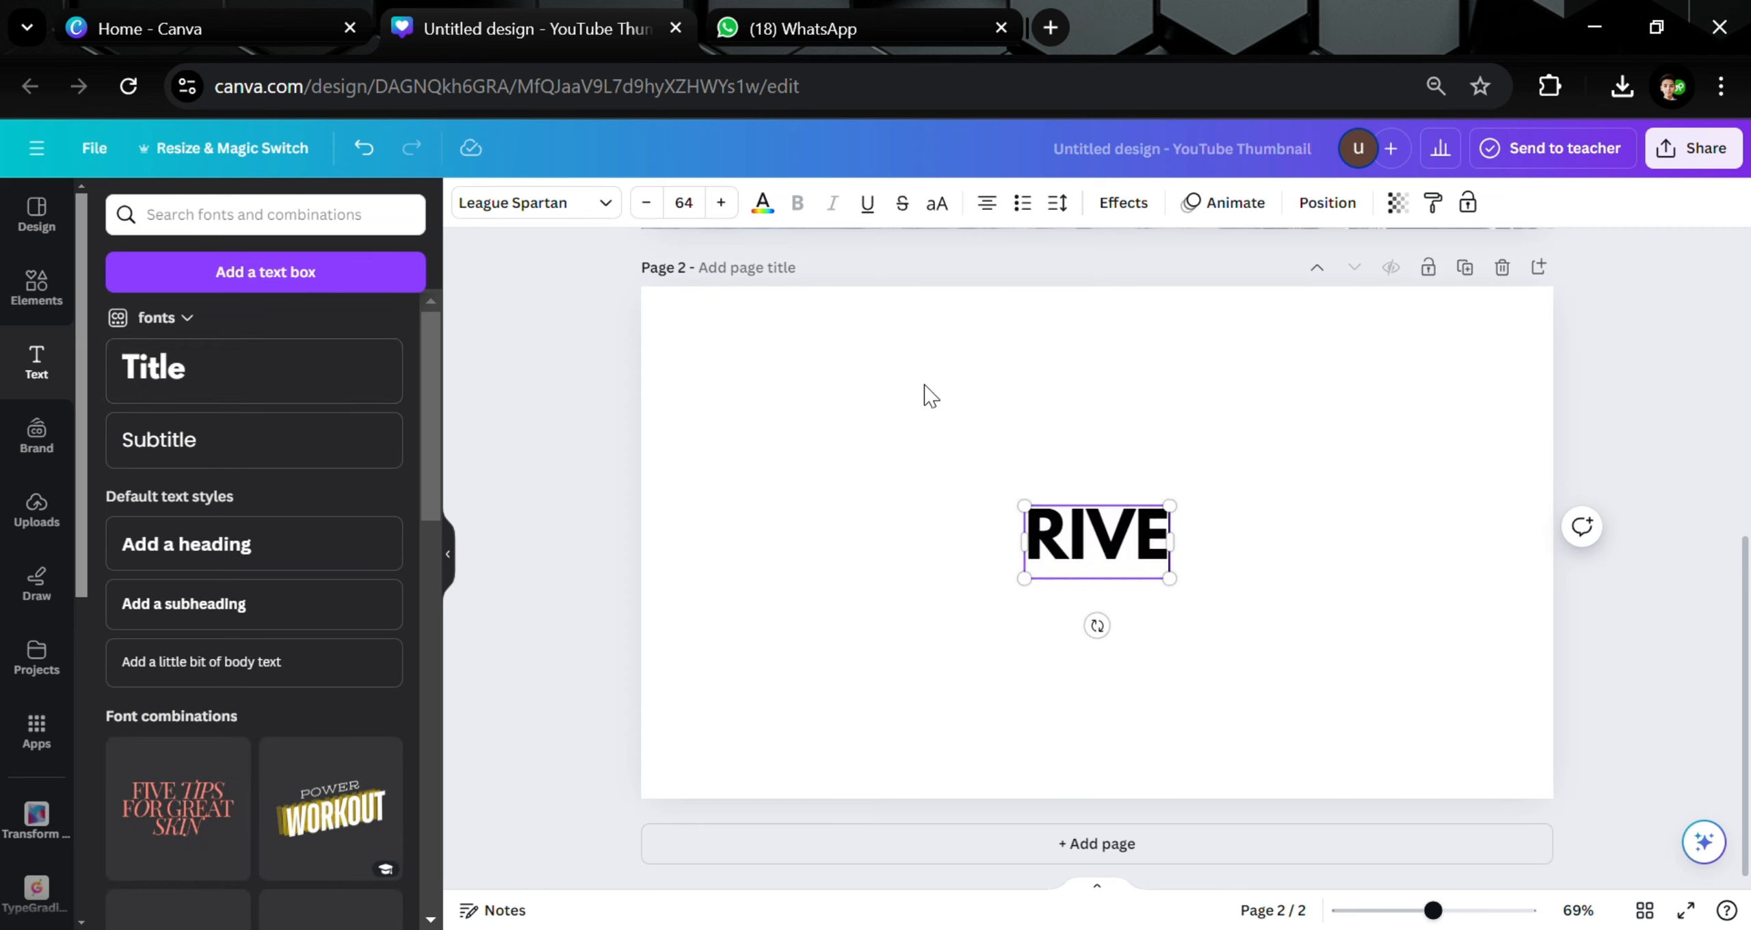
click(973, 468)
click(1012, 519)
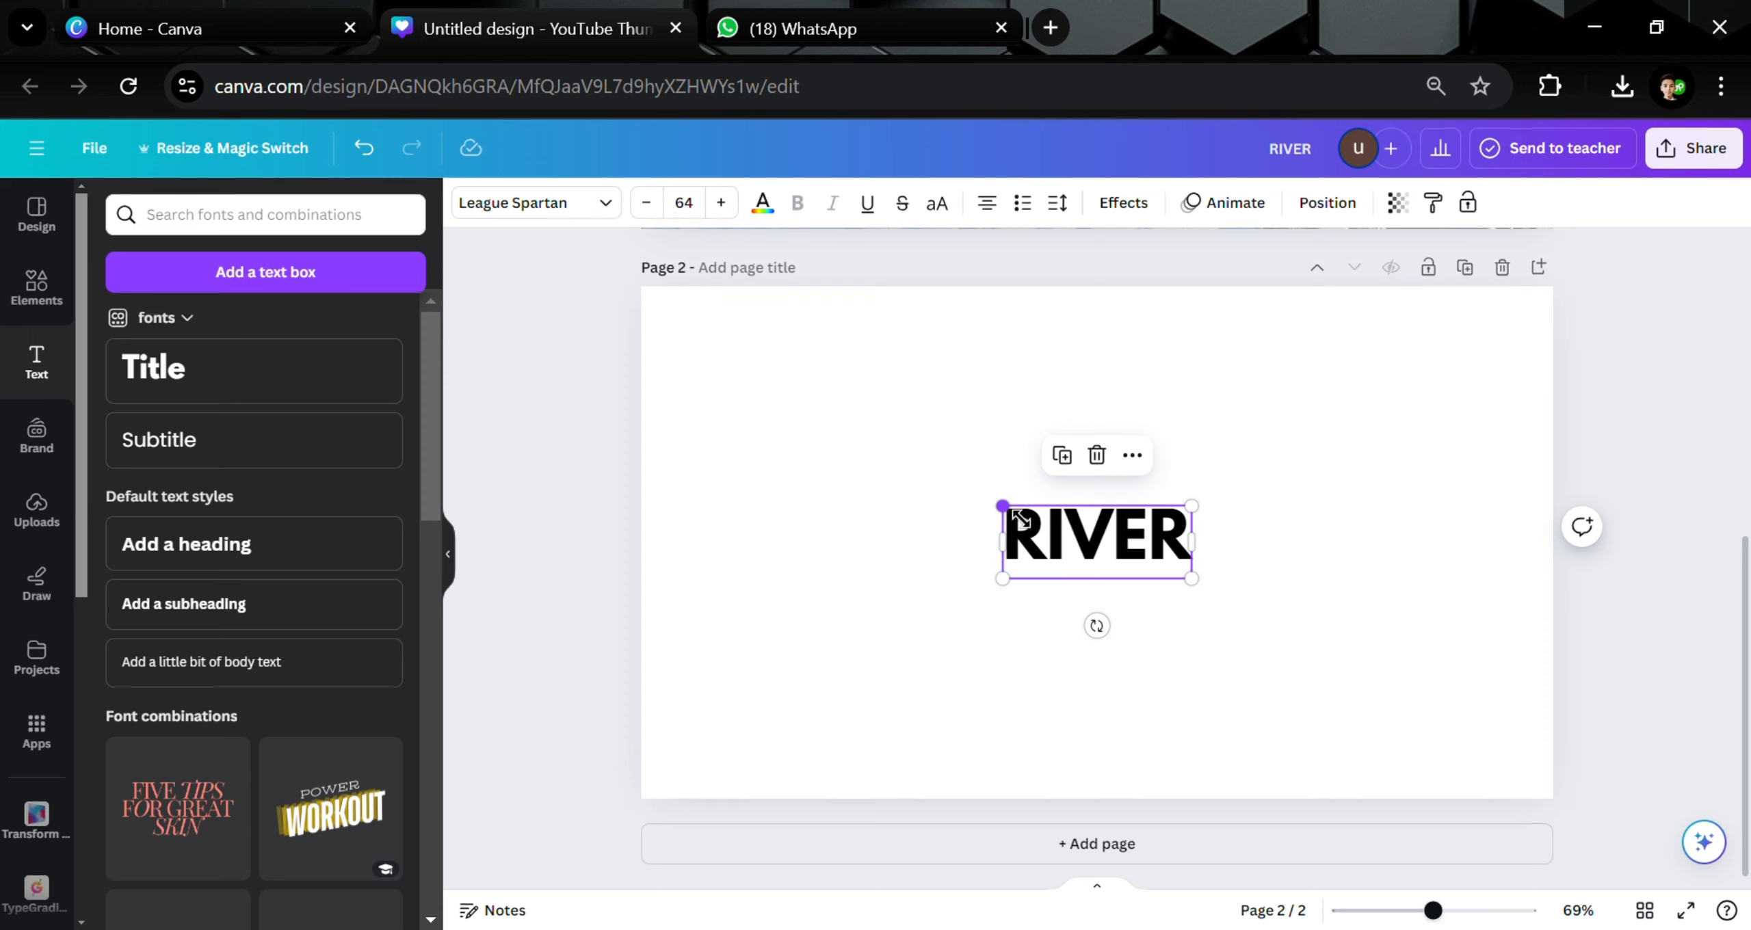
drag(1019, 519, 890, 469)
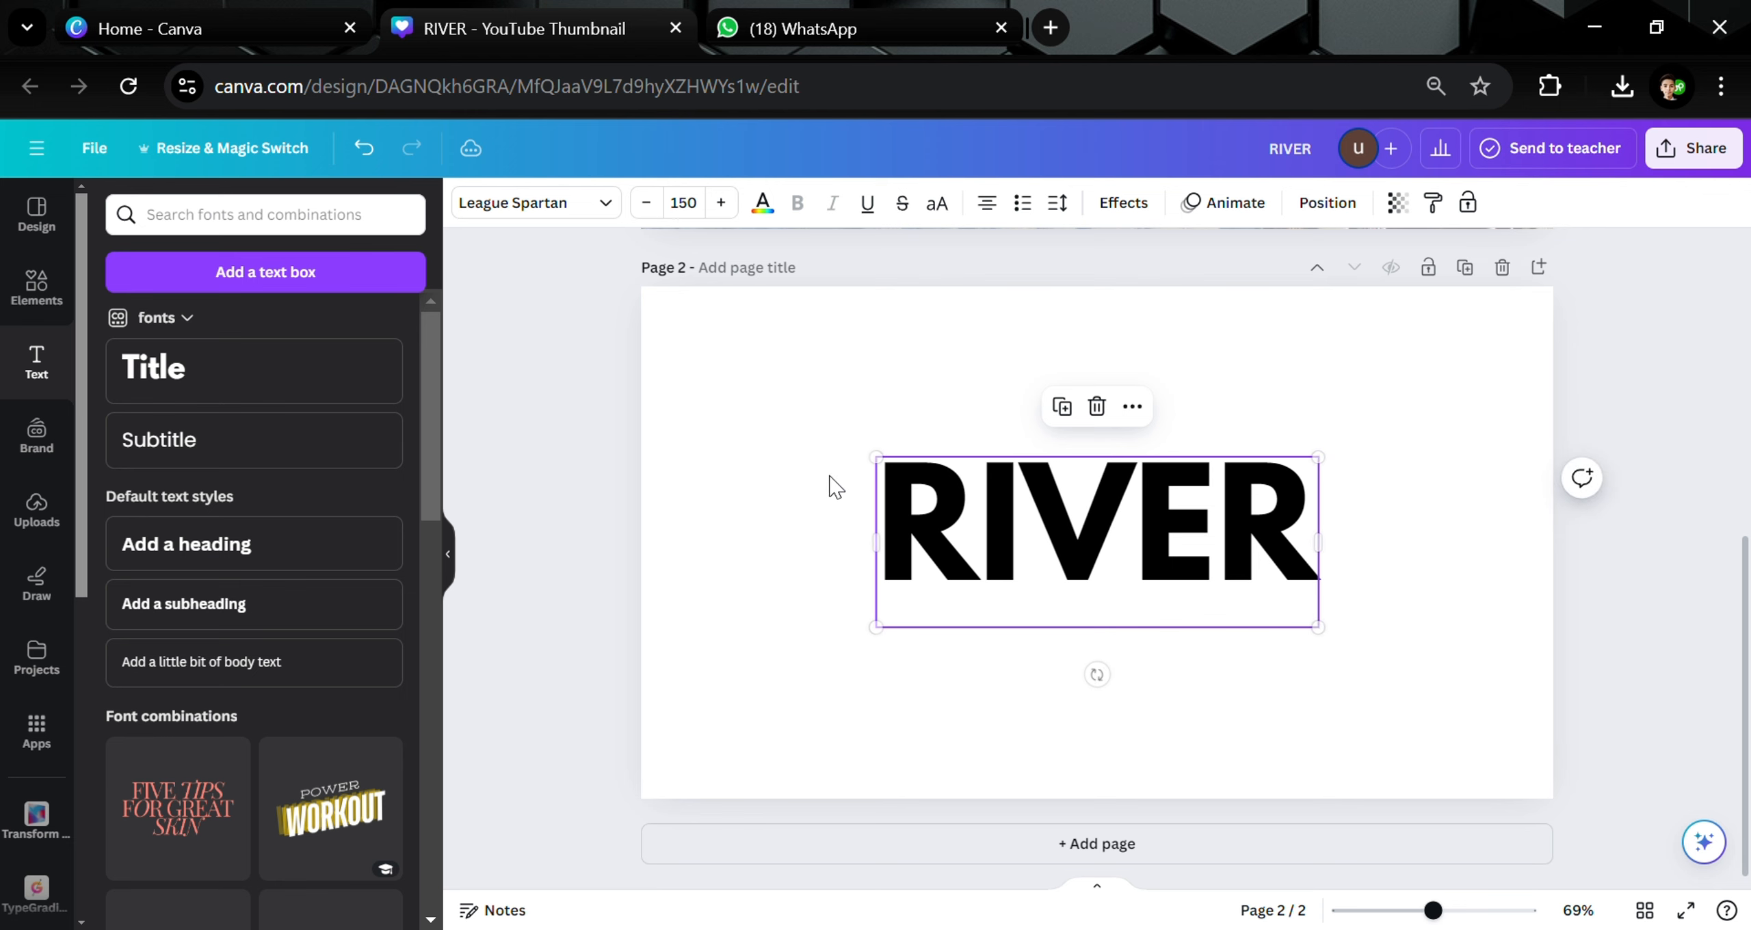
- Set the RIVER text's font to Anton, enlarge it to about size 234, and colour it white
click(595, 206)
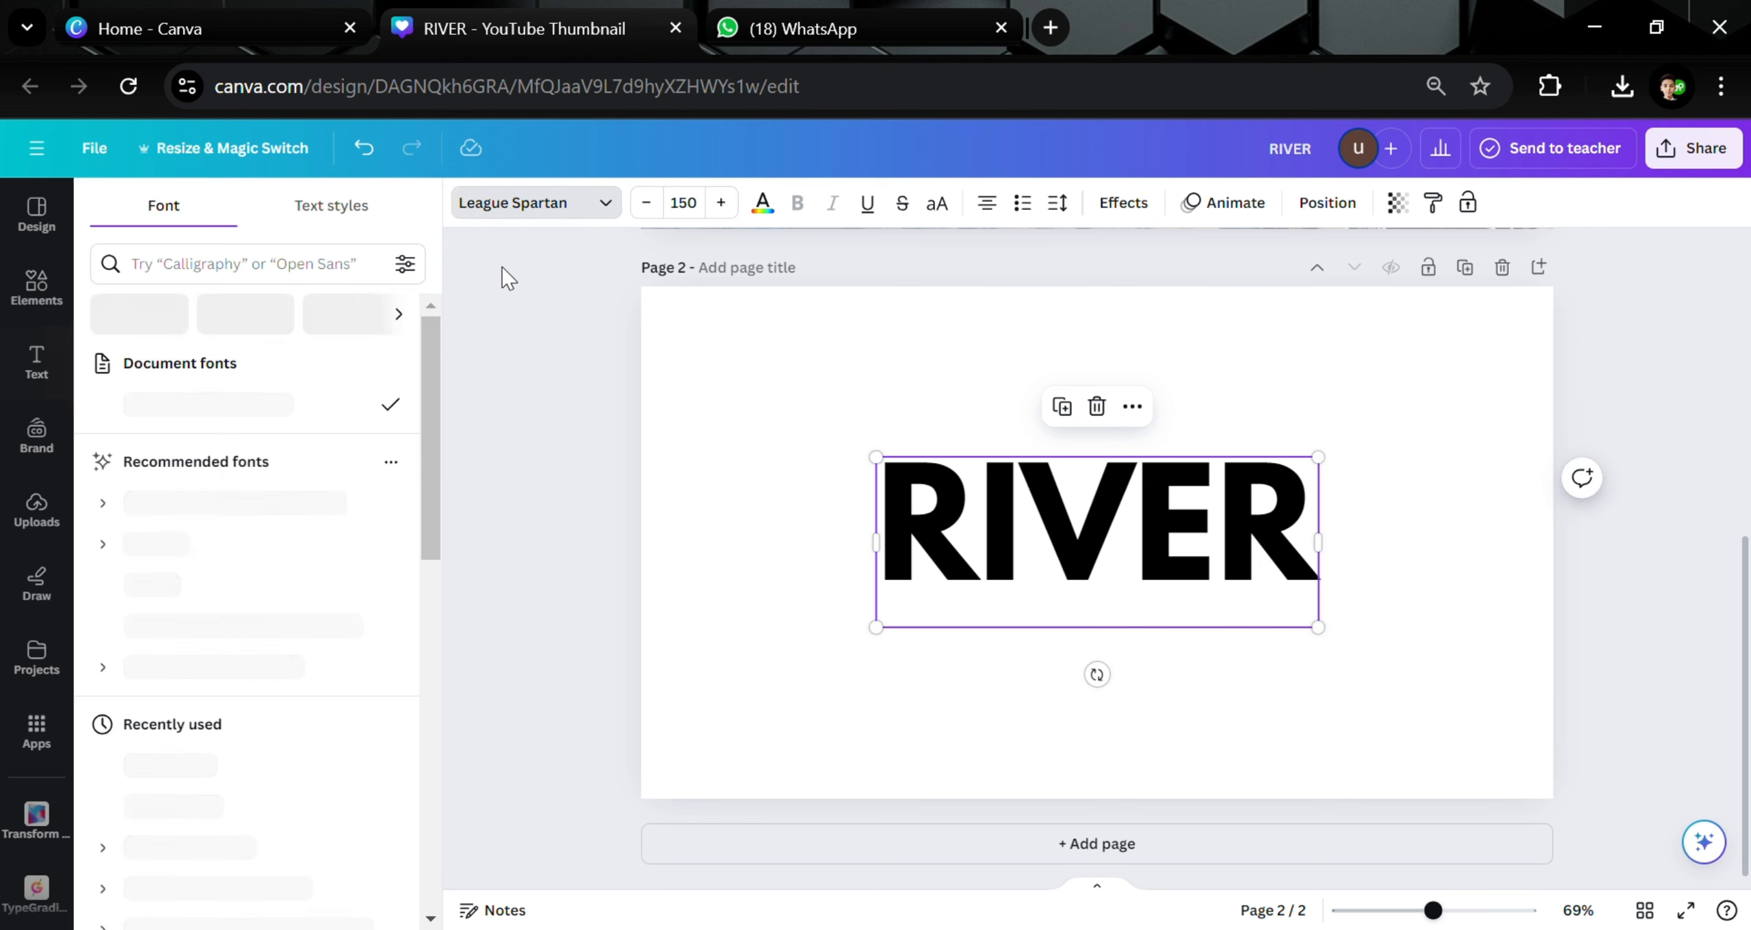
click(231, 770)
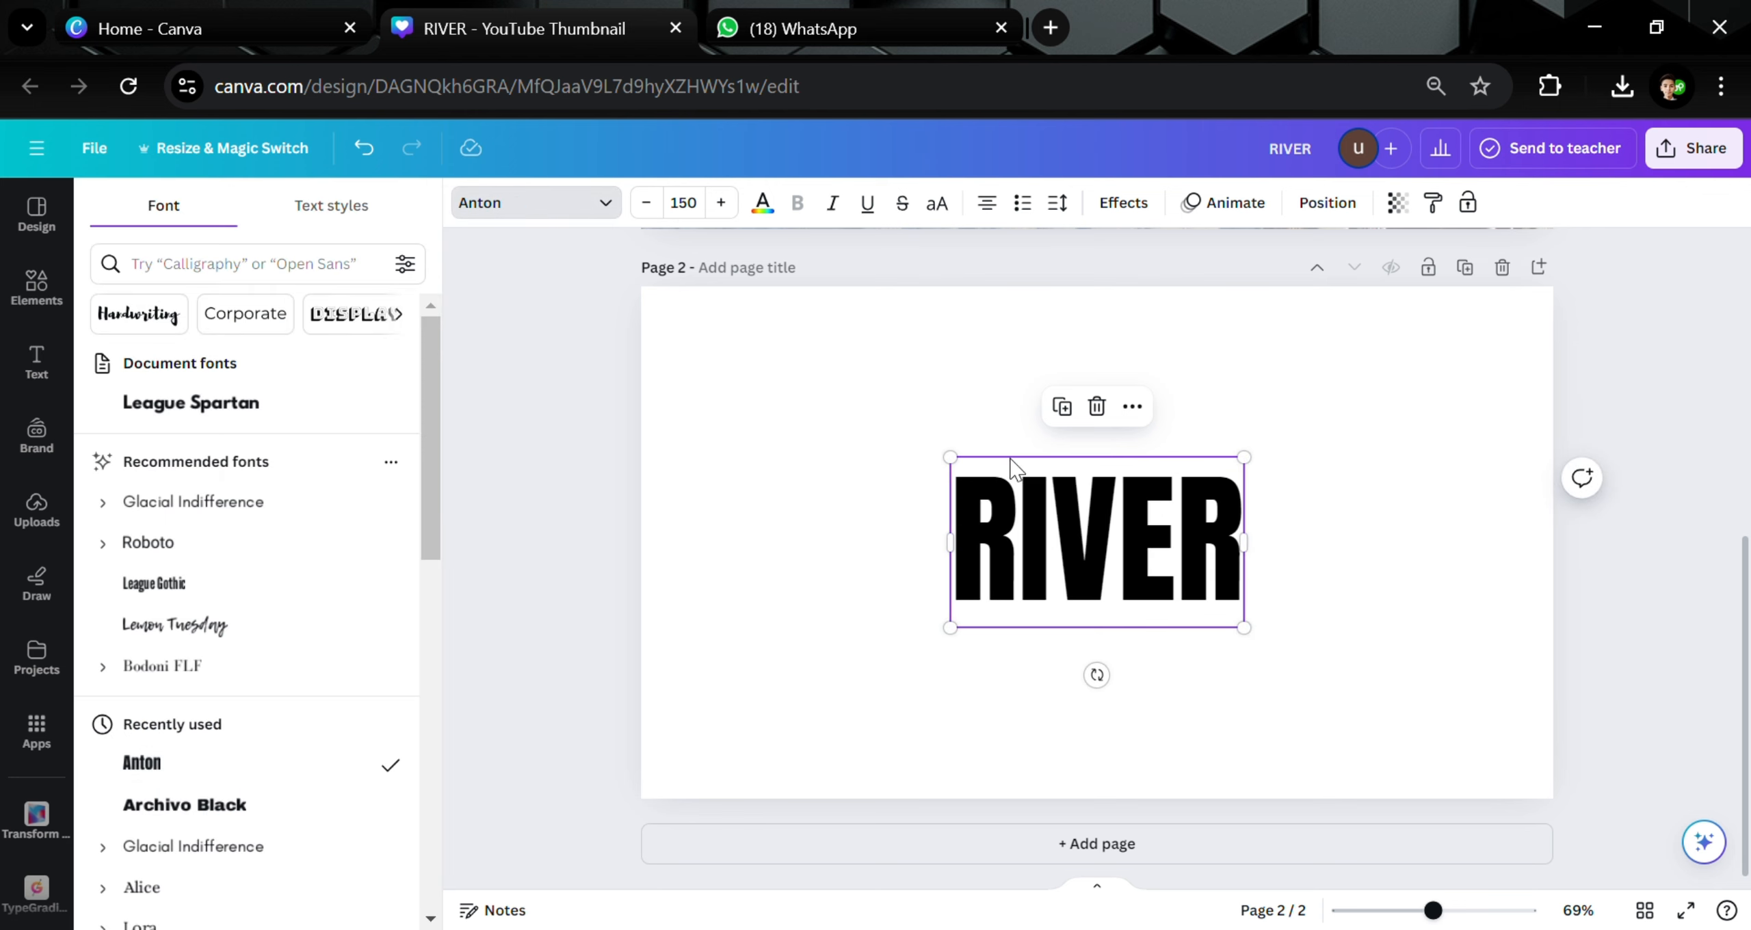
drag(964, 478, 883, 431)
click(763, 202)
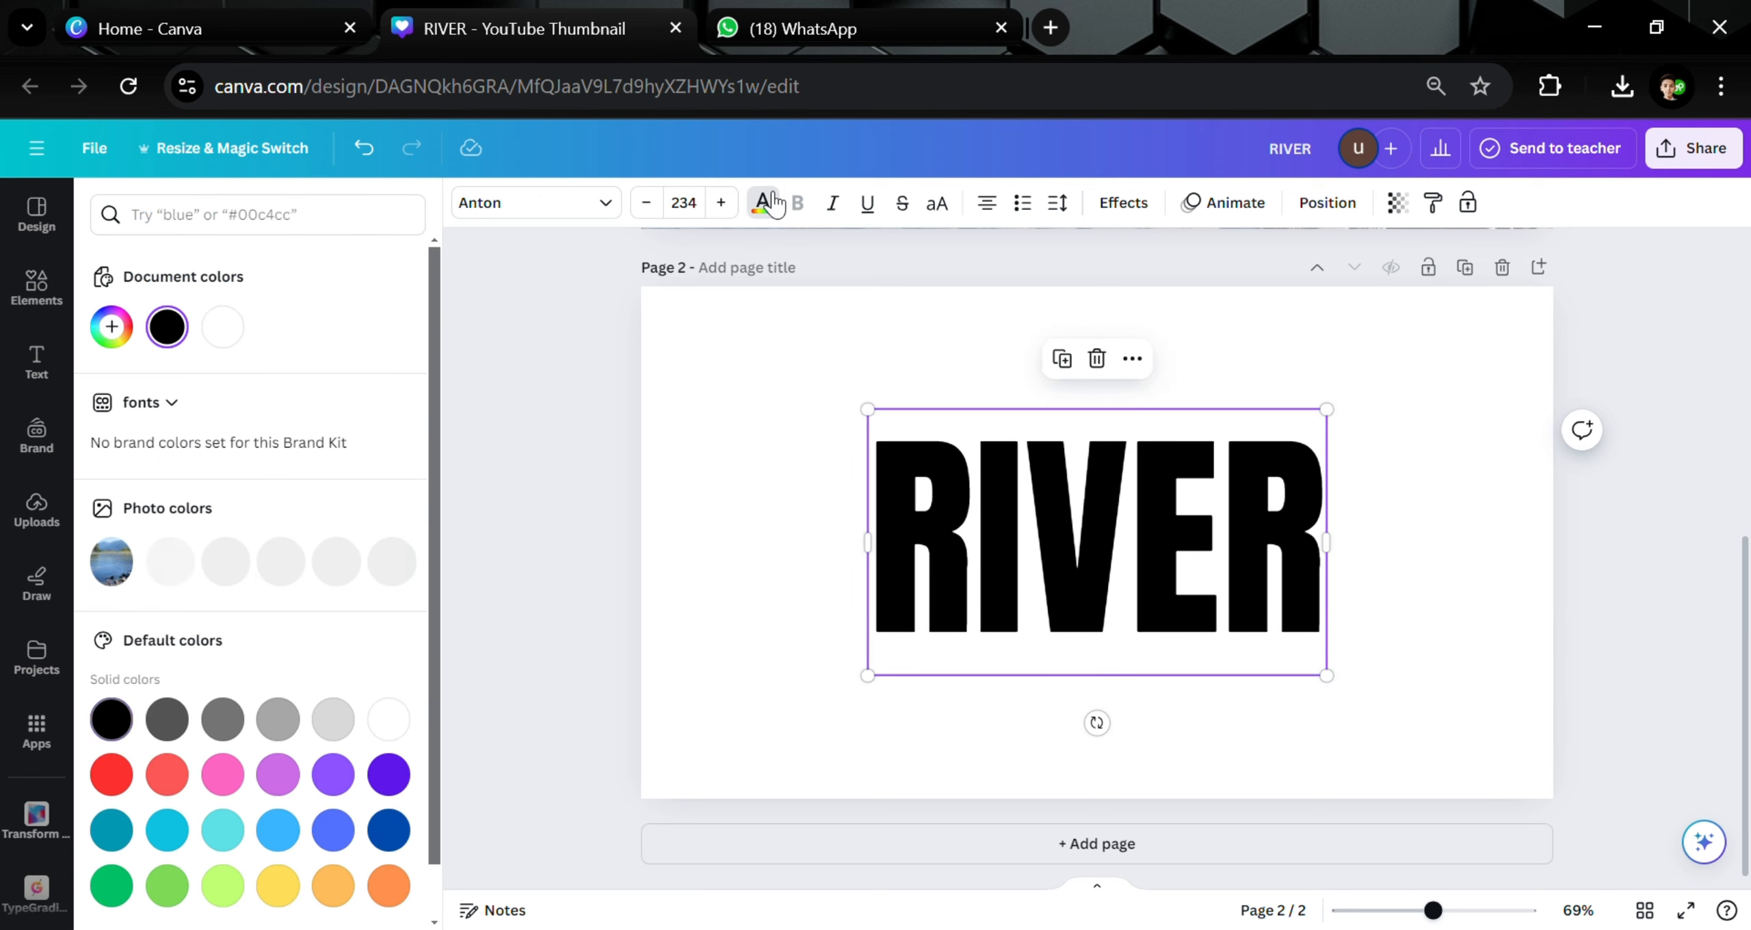
click(222, 327)
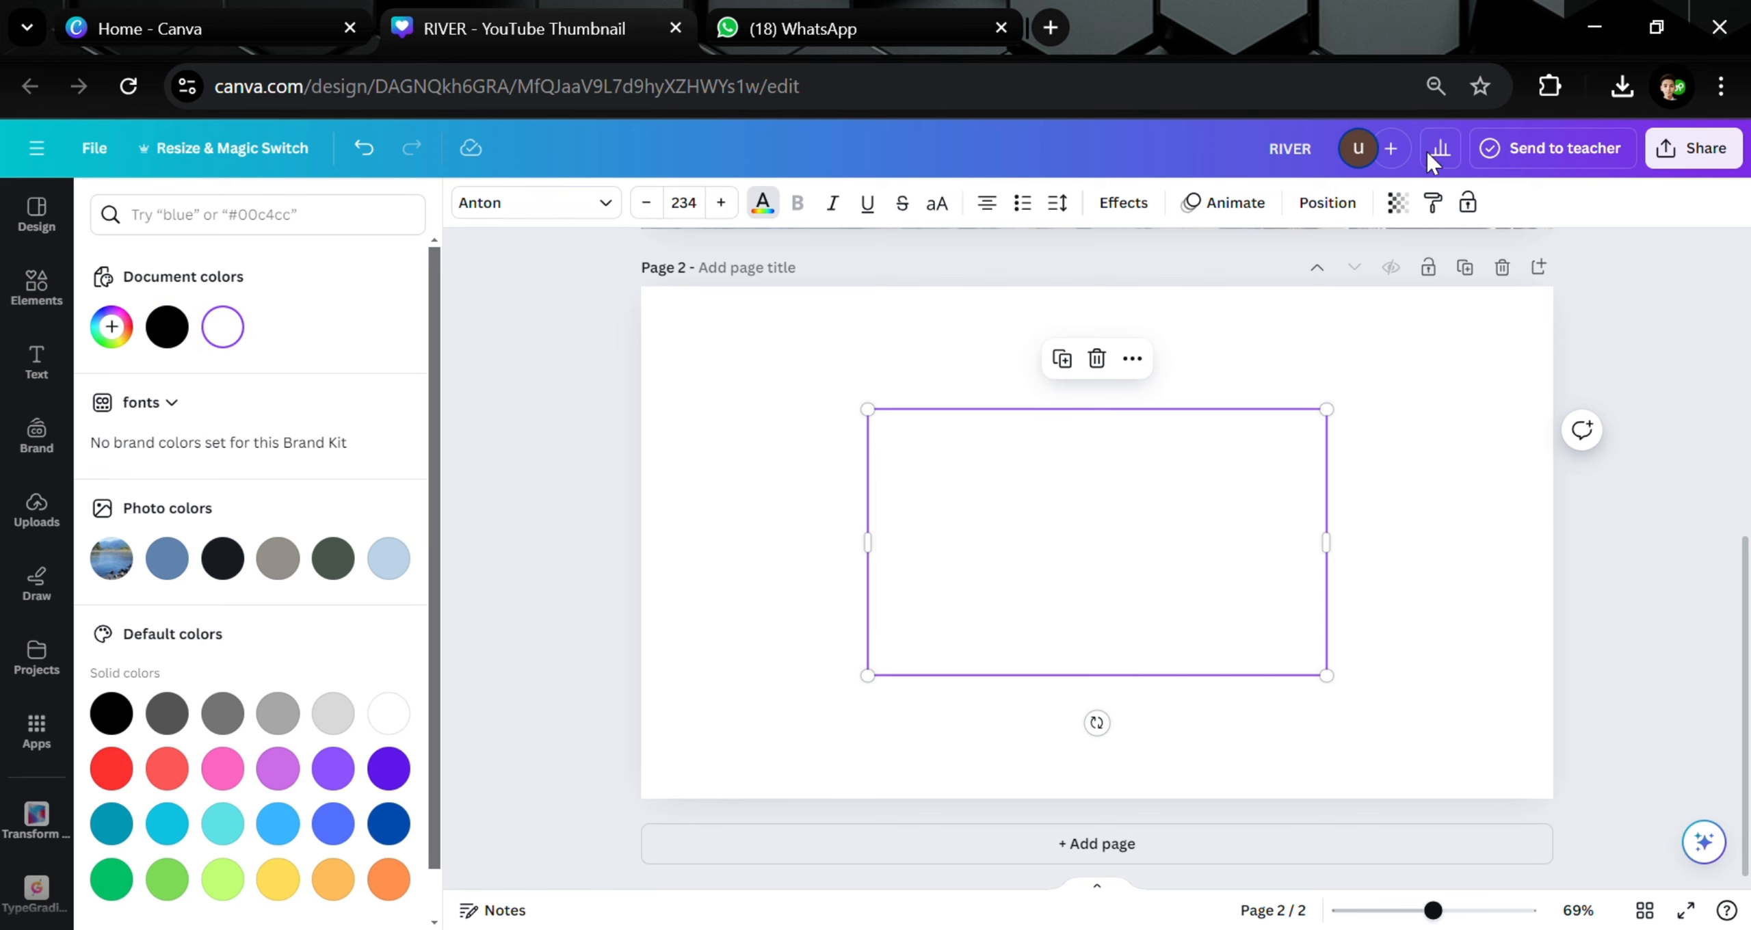
- Download only page 2 as a PNG with a transparent background
click(1707, 160)
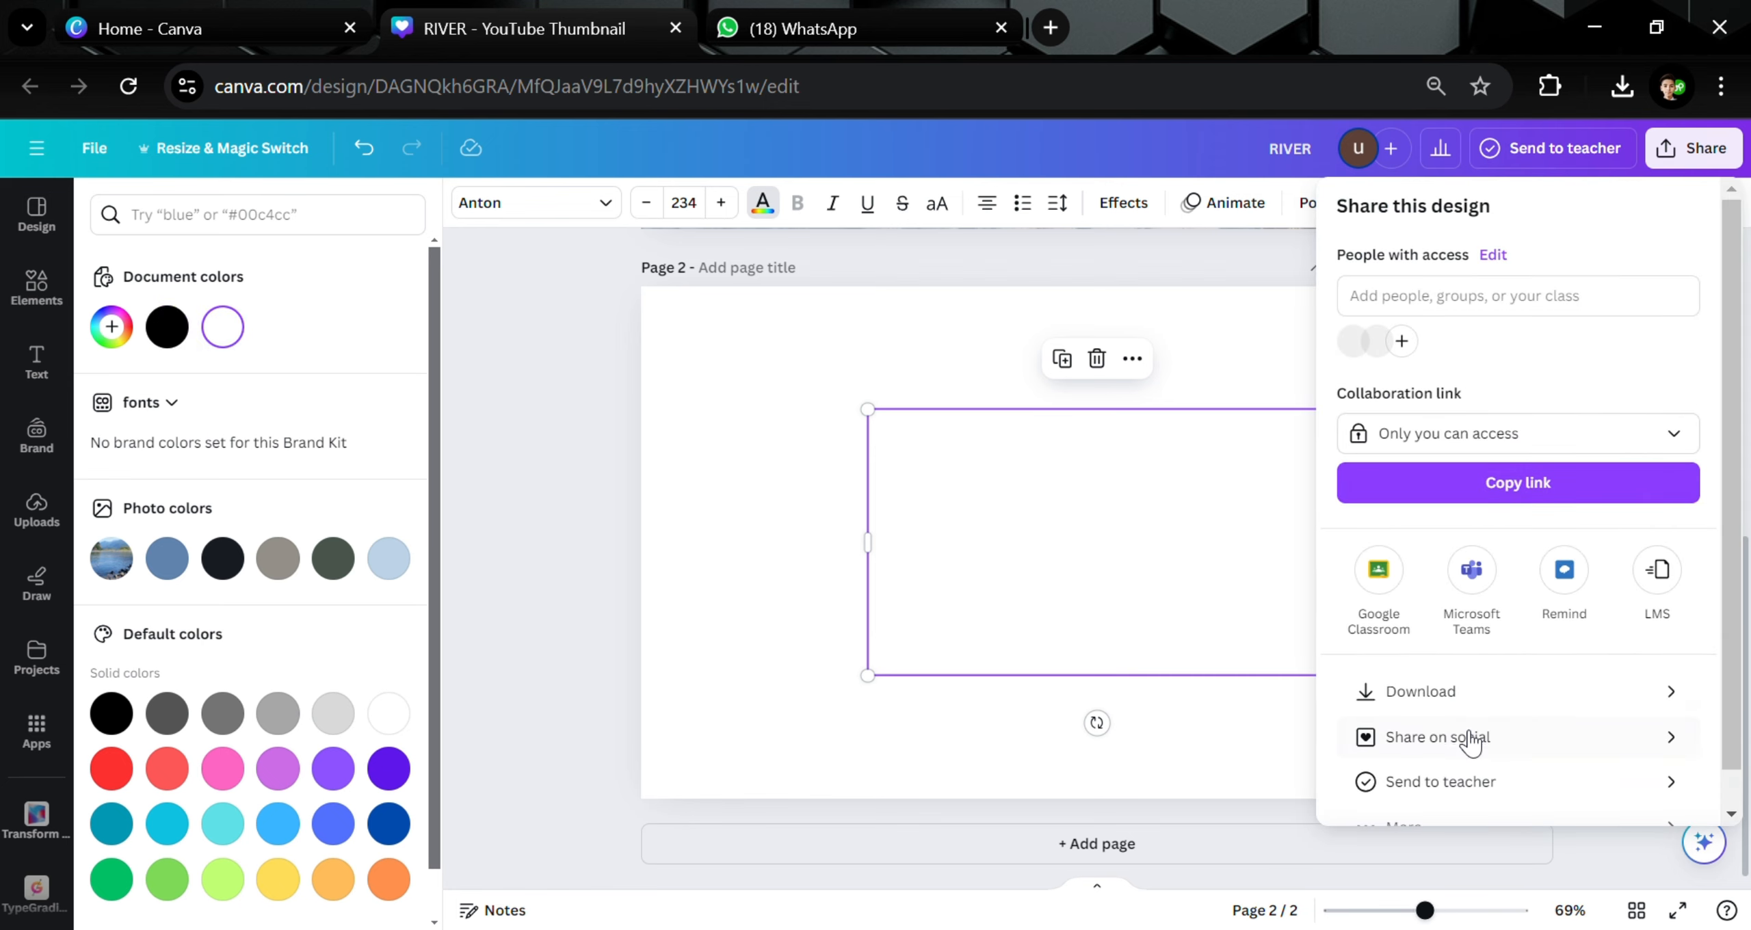
click(1469, 706)
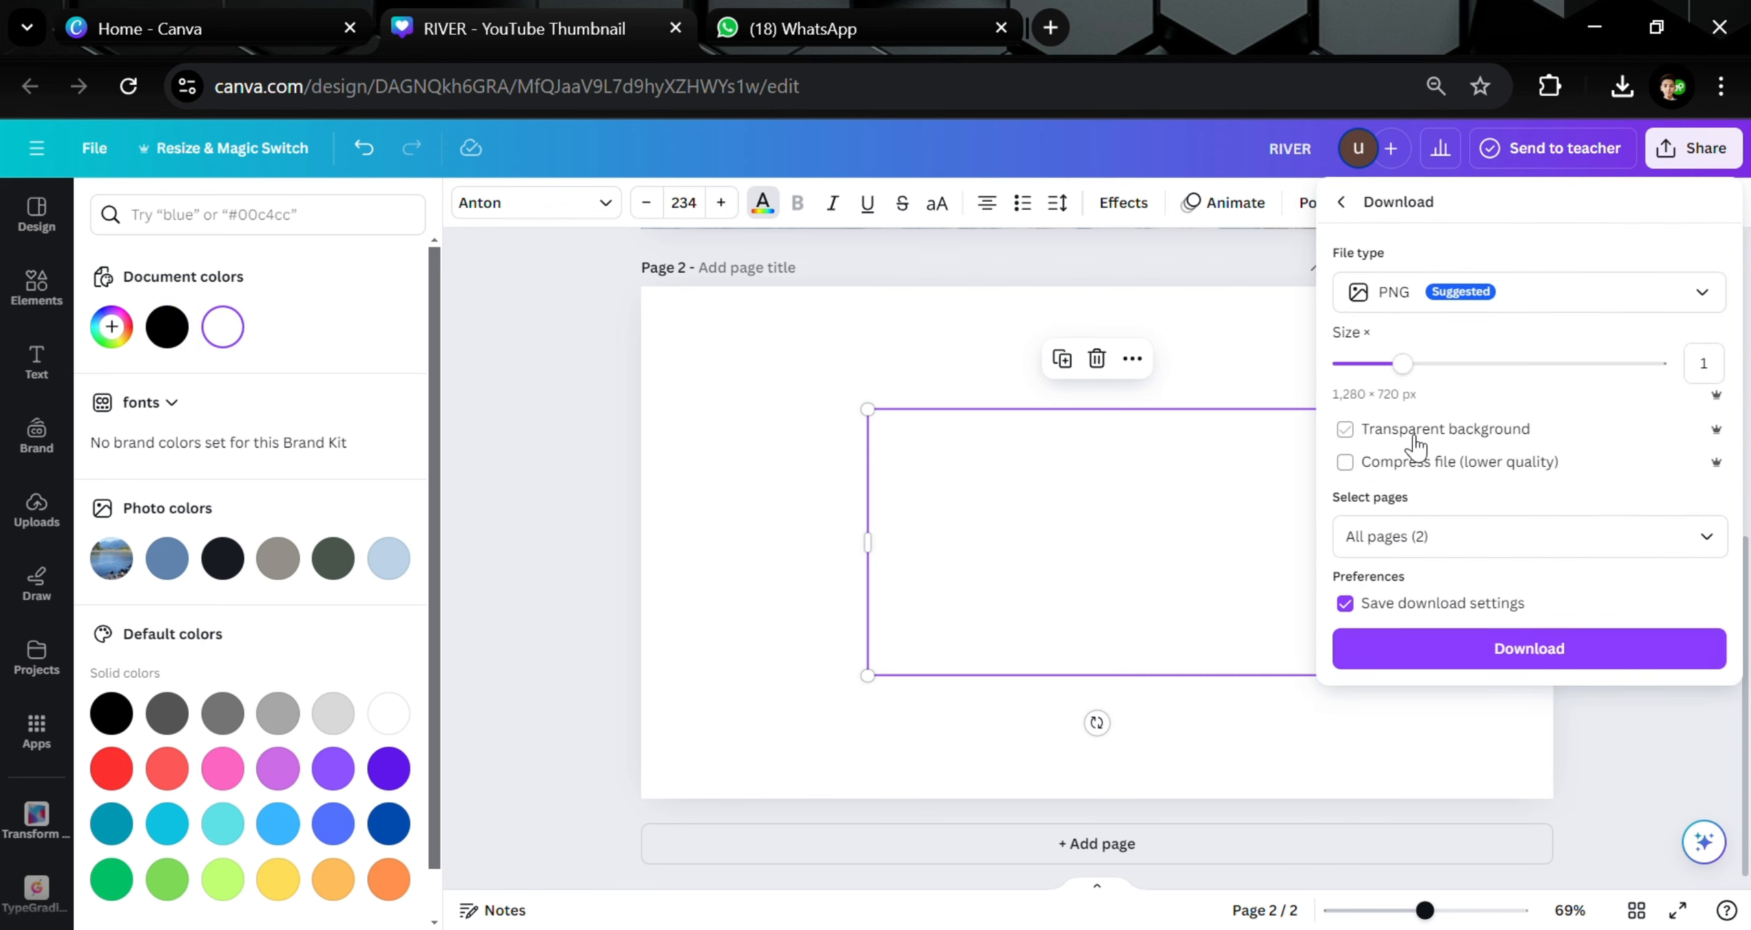
click(1707, 535)
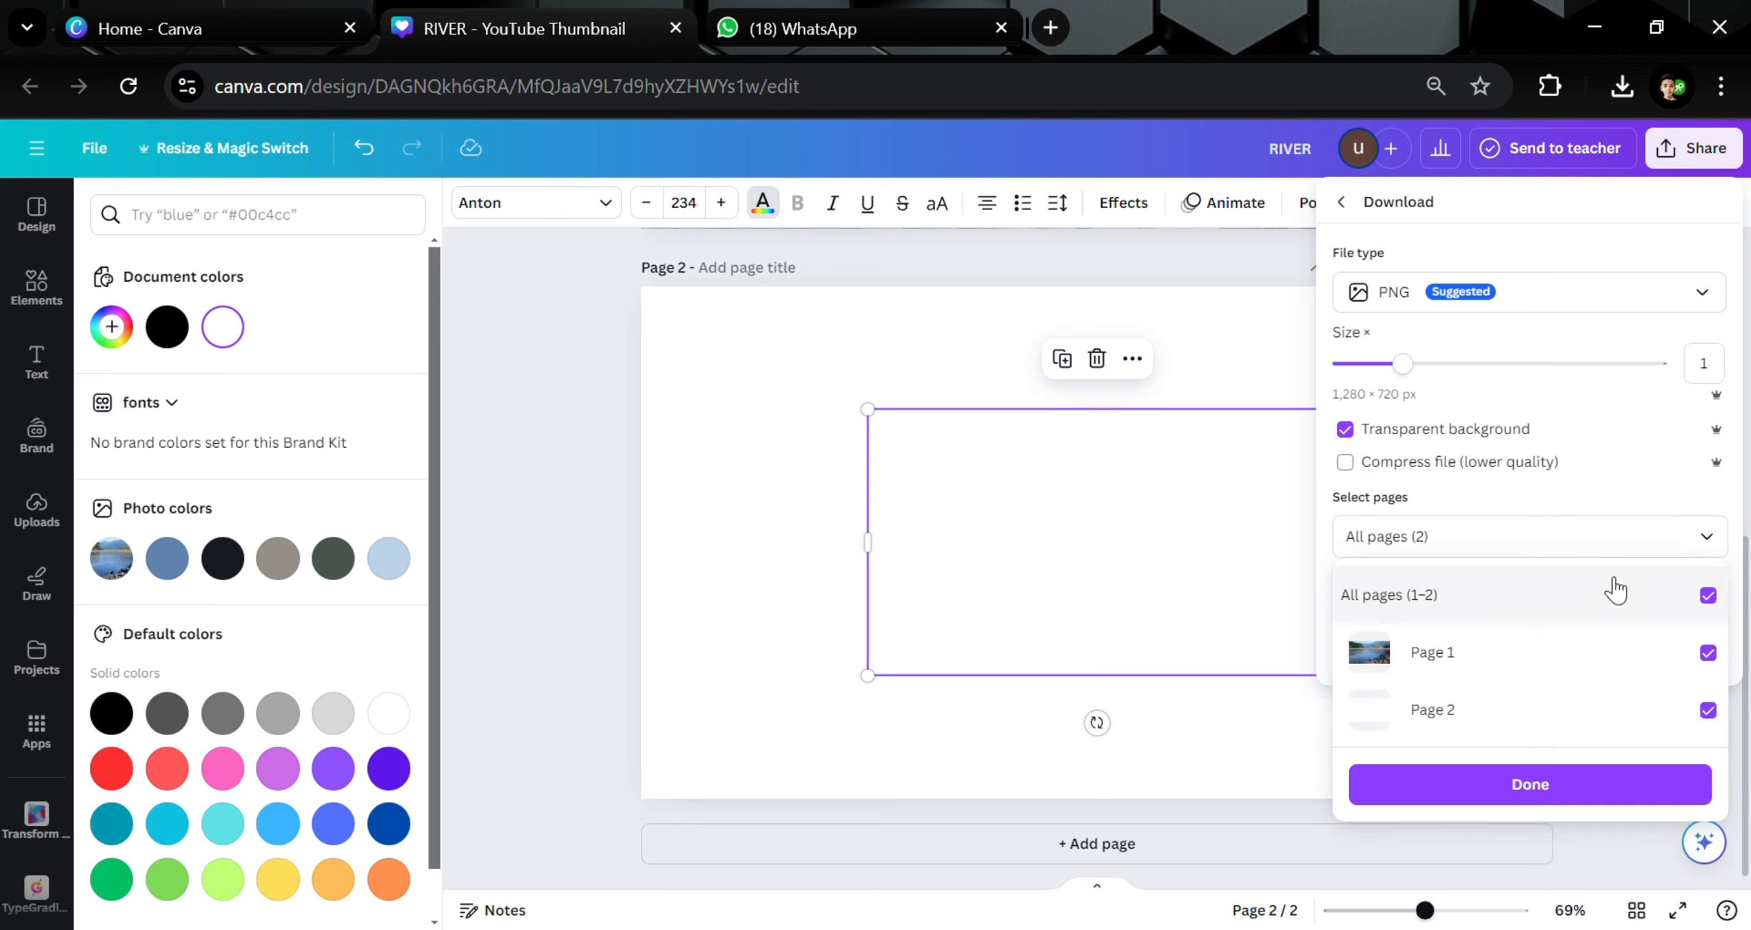
click(1661, 713)
click(1649, 790)
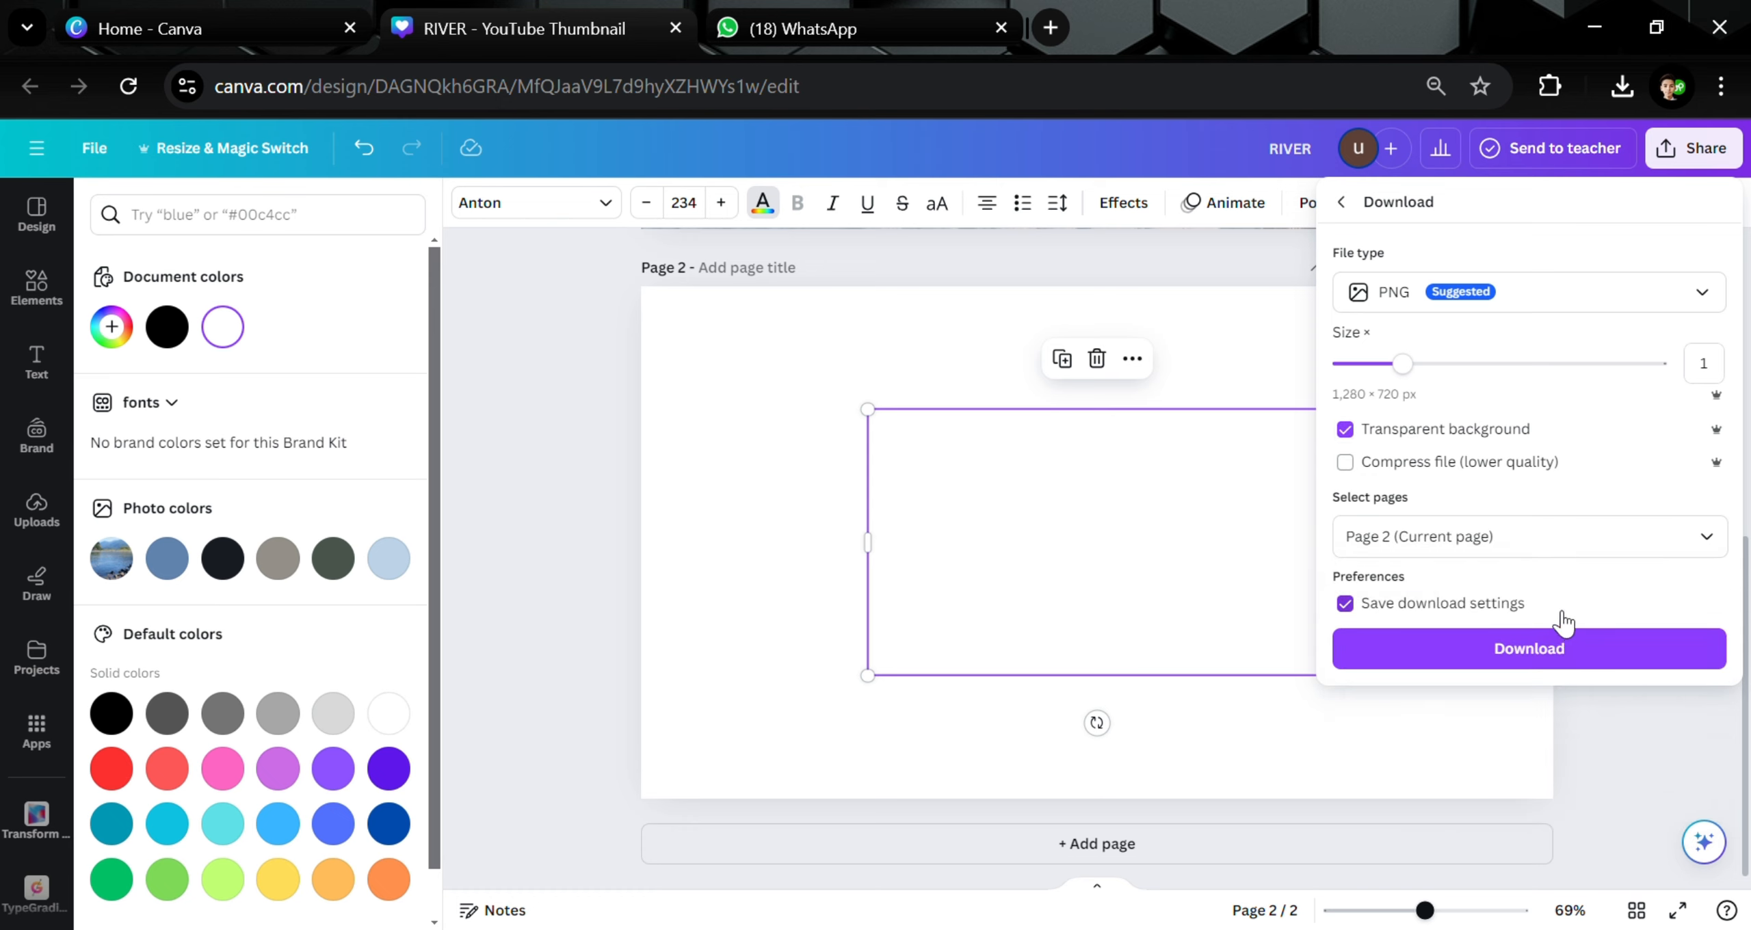
click(1560, 647)
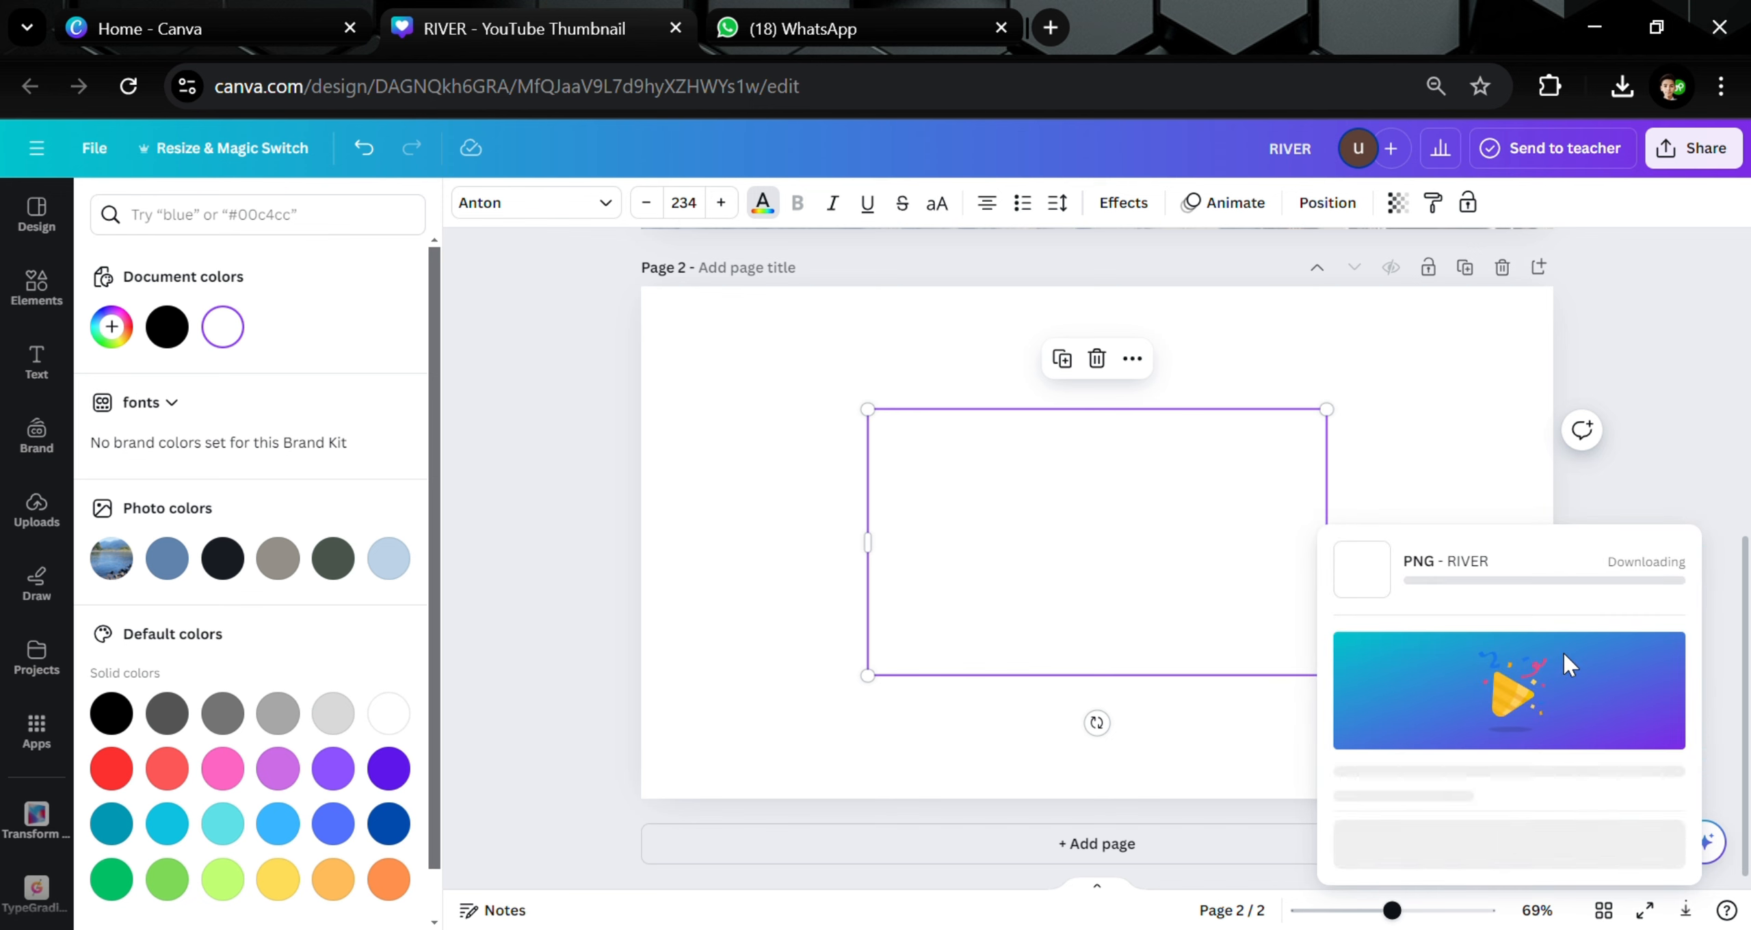
- Go back to page 1 and upload the downloaded RIVER PNG to the image uploads
click(661, 551)
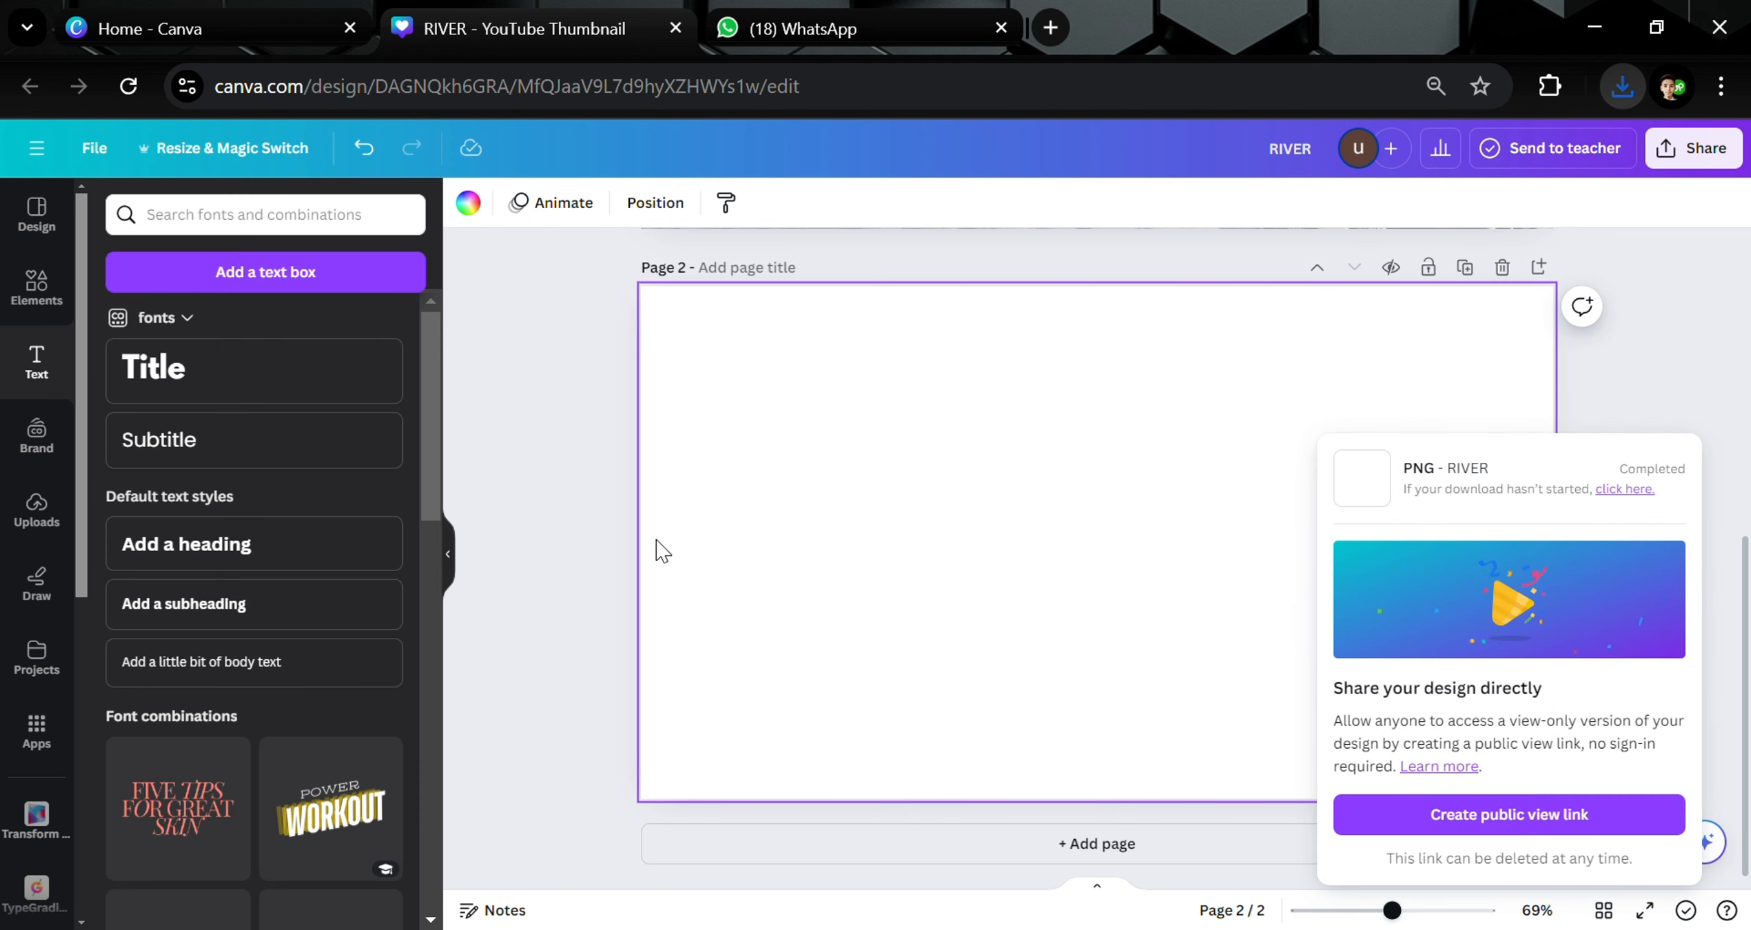
scroll(655, 540, up, 5)
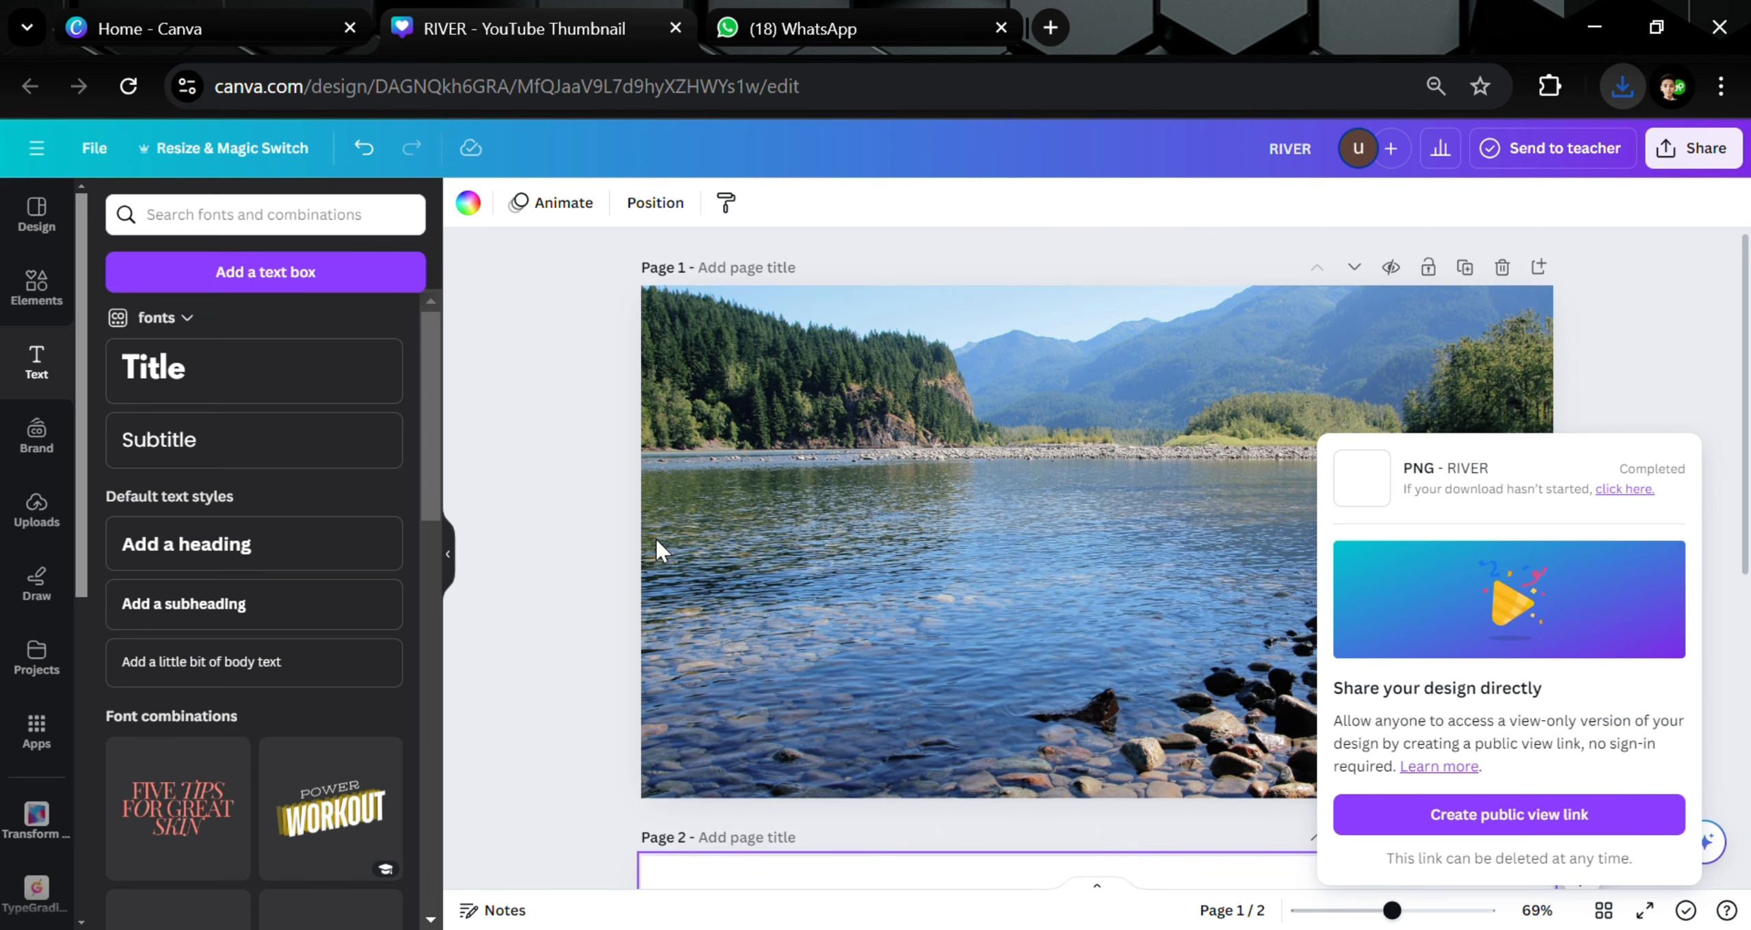
click(579, 540)
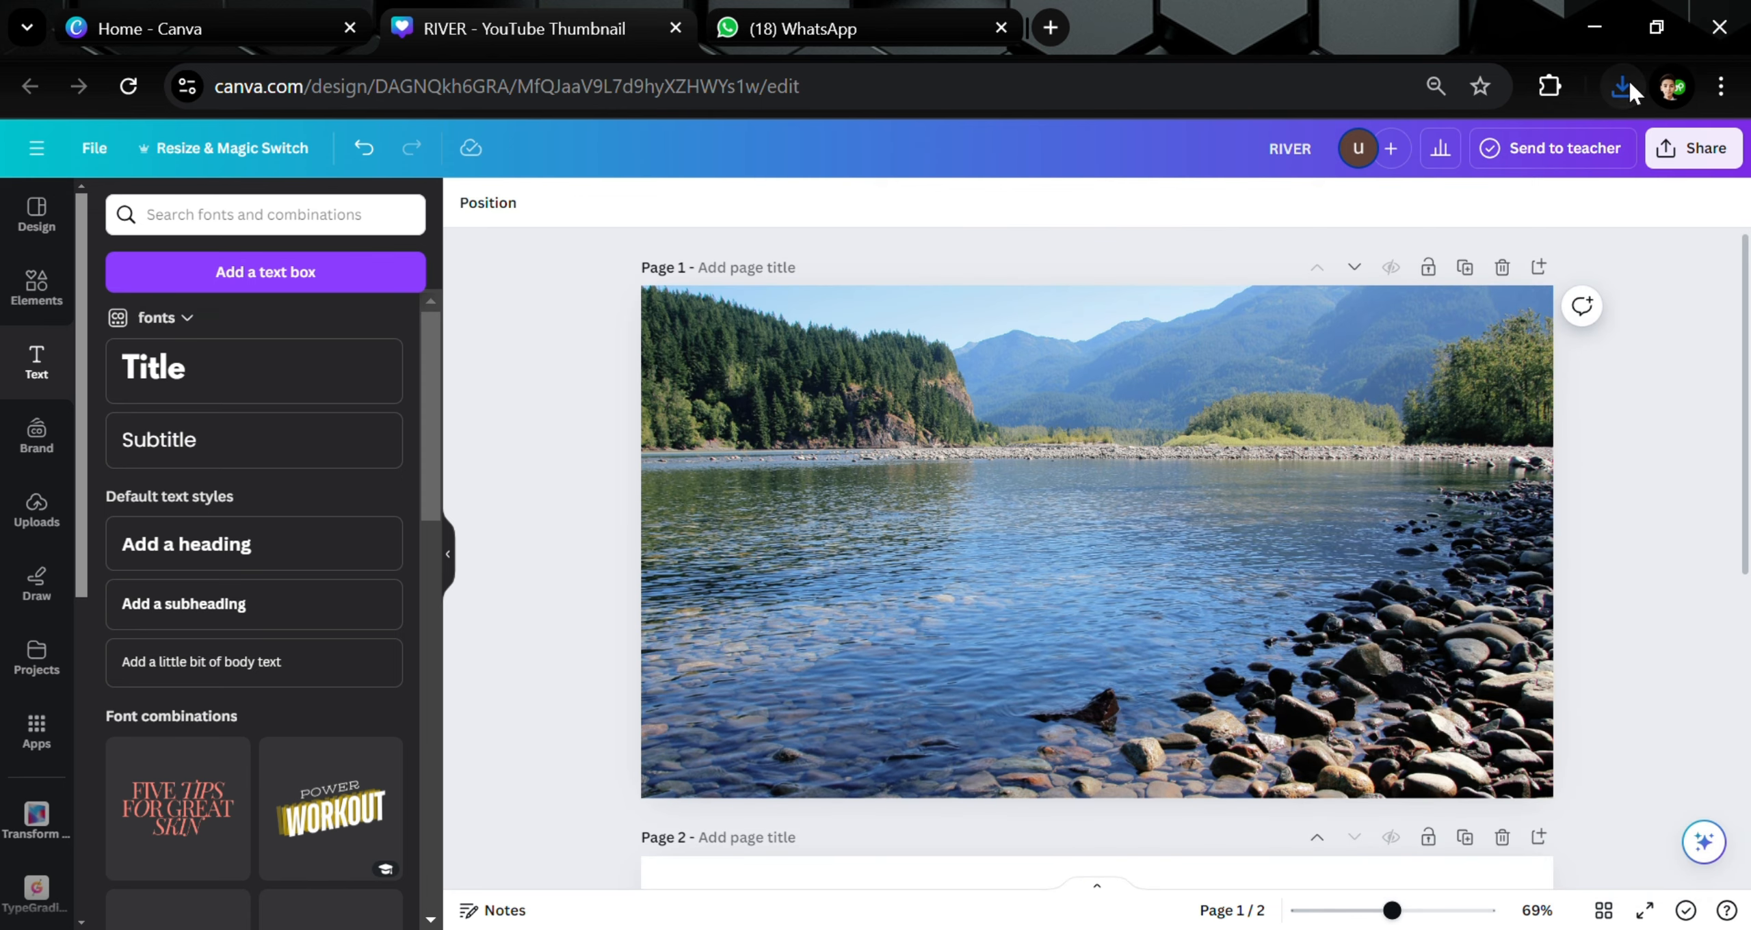
drag(283, 509, 196, 532)
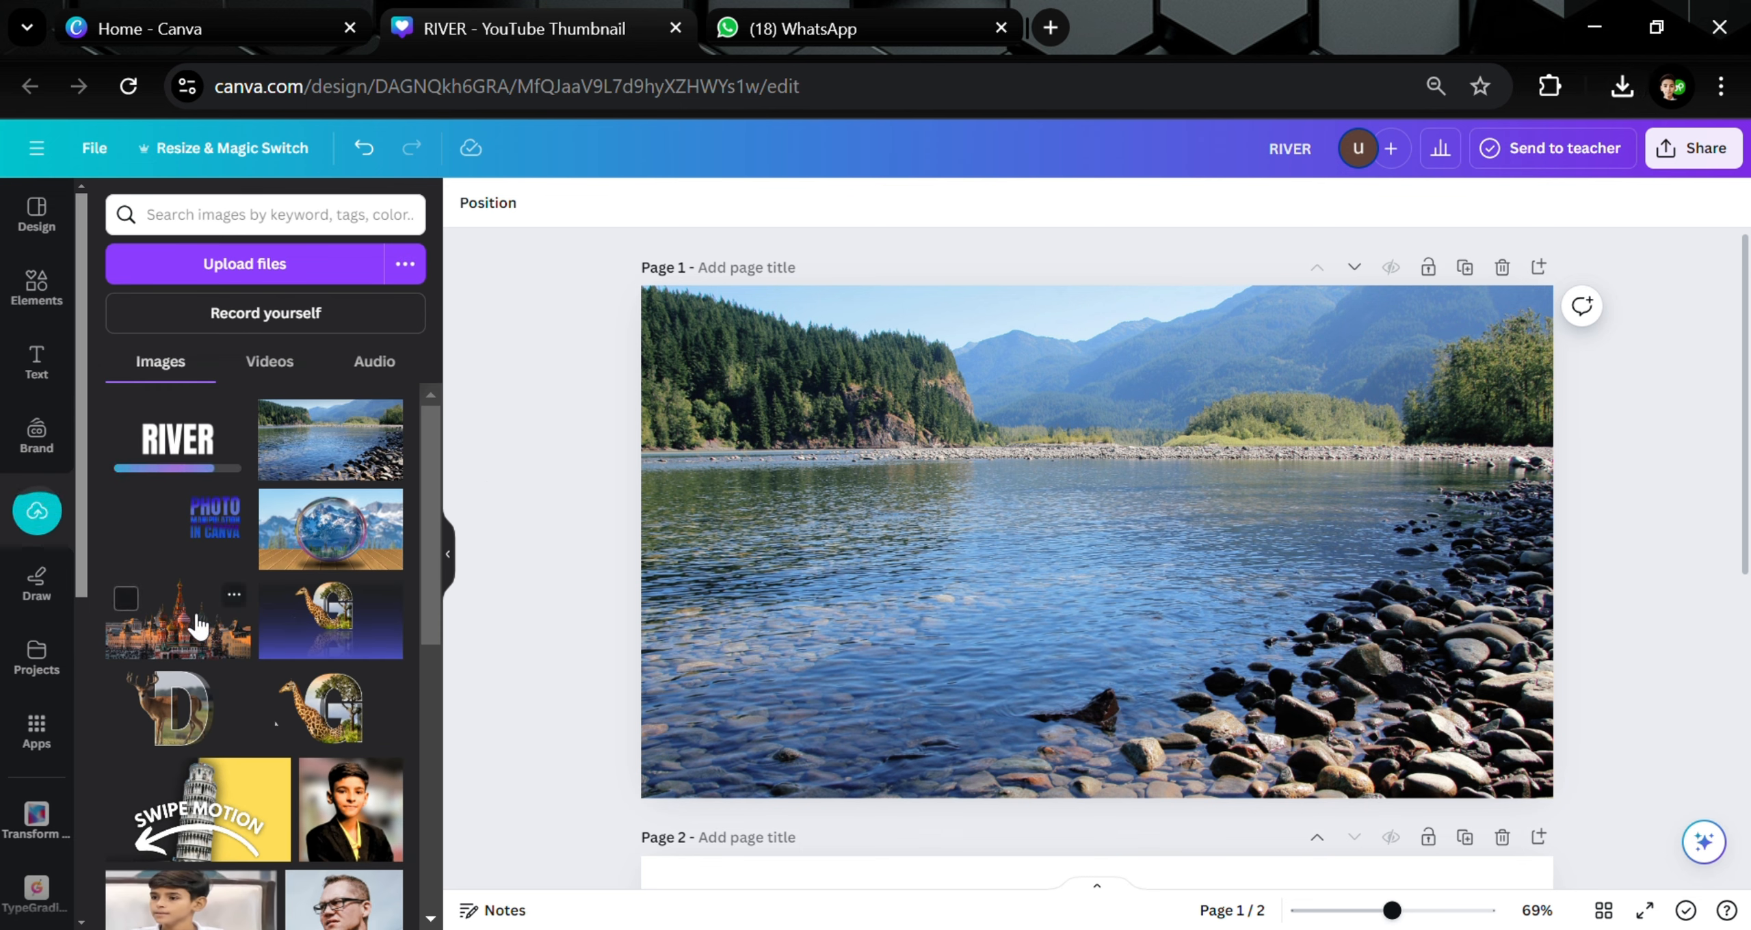
- Search the available apps for Transform Image and open that app
scroll(11, 643, down, 3)
scroll(10, 643, up, 1)
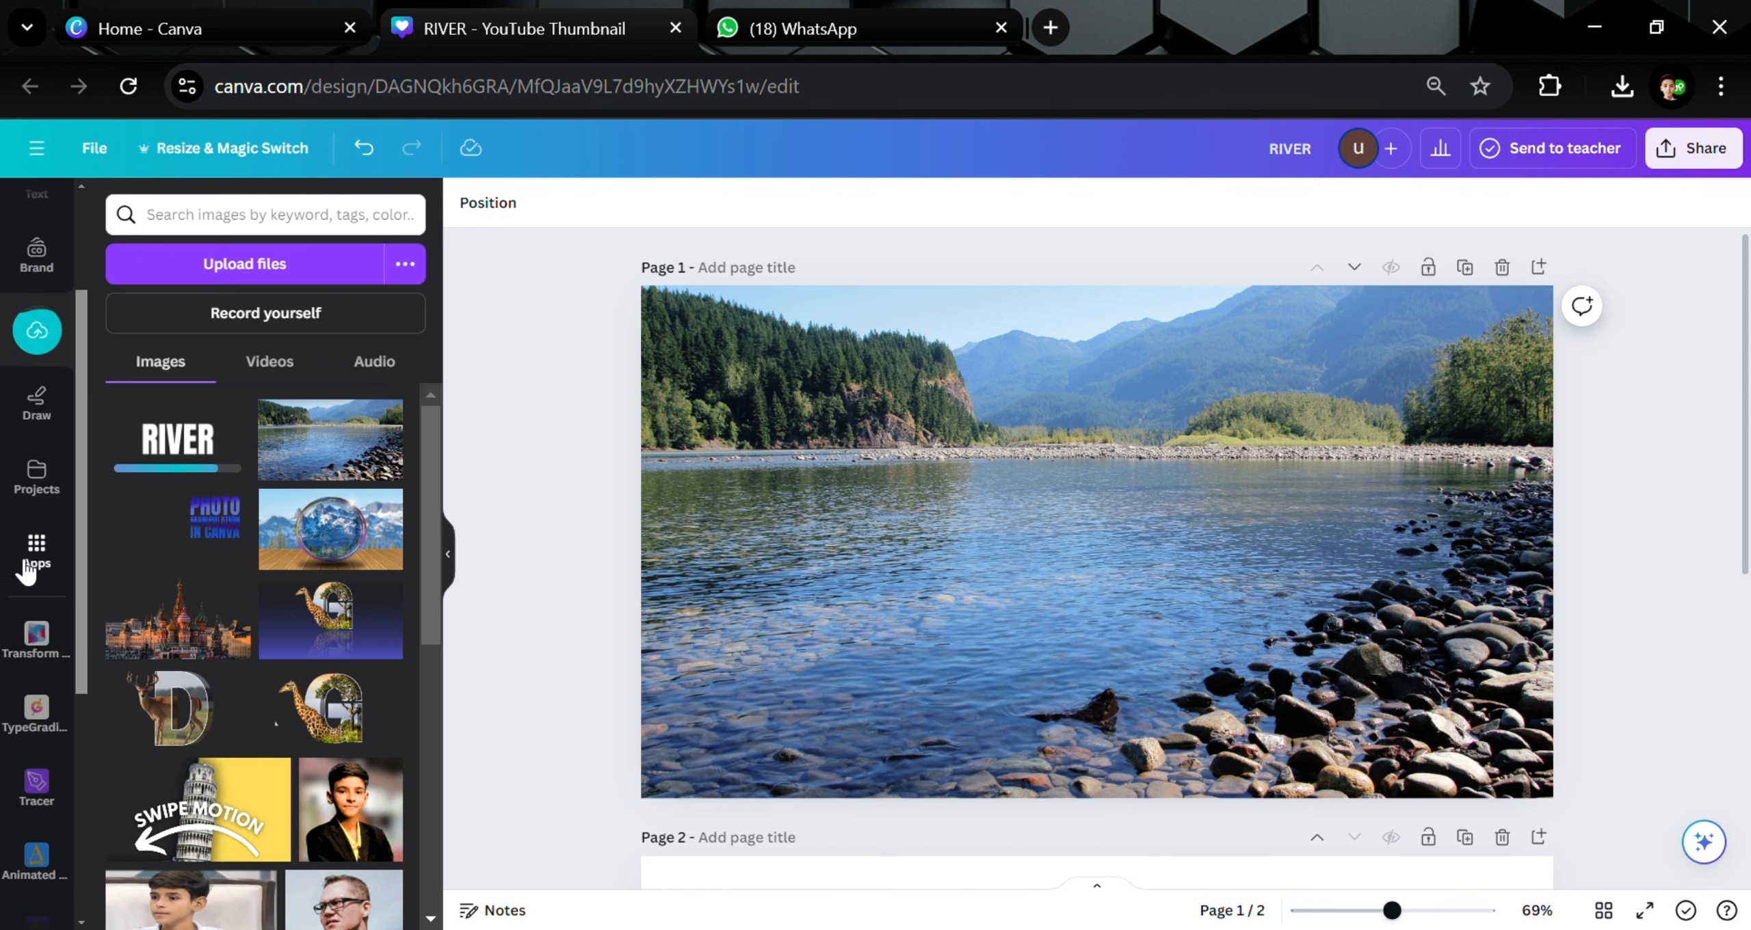
click(27, 563)
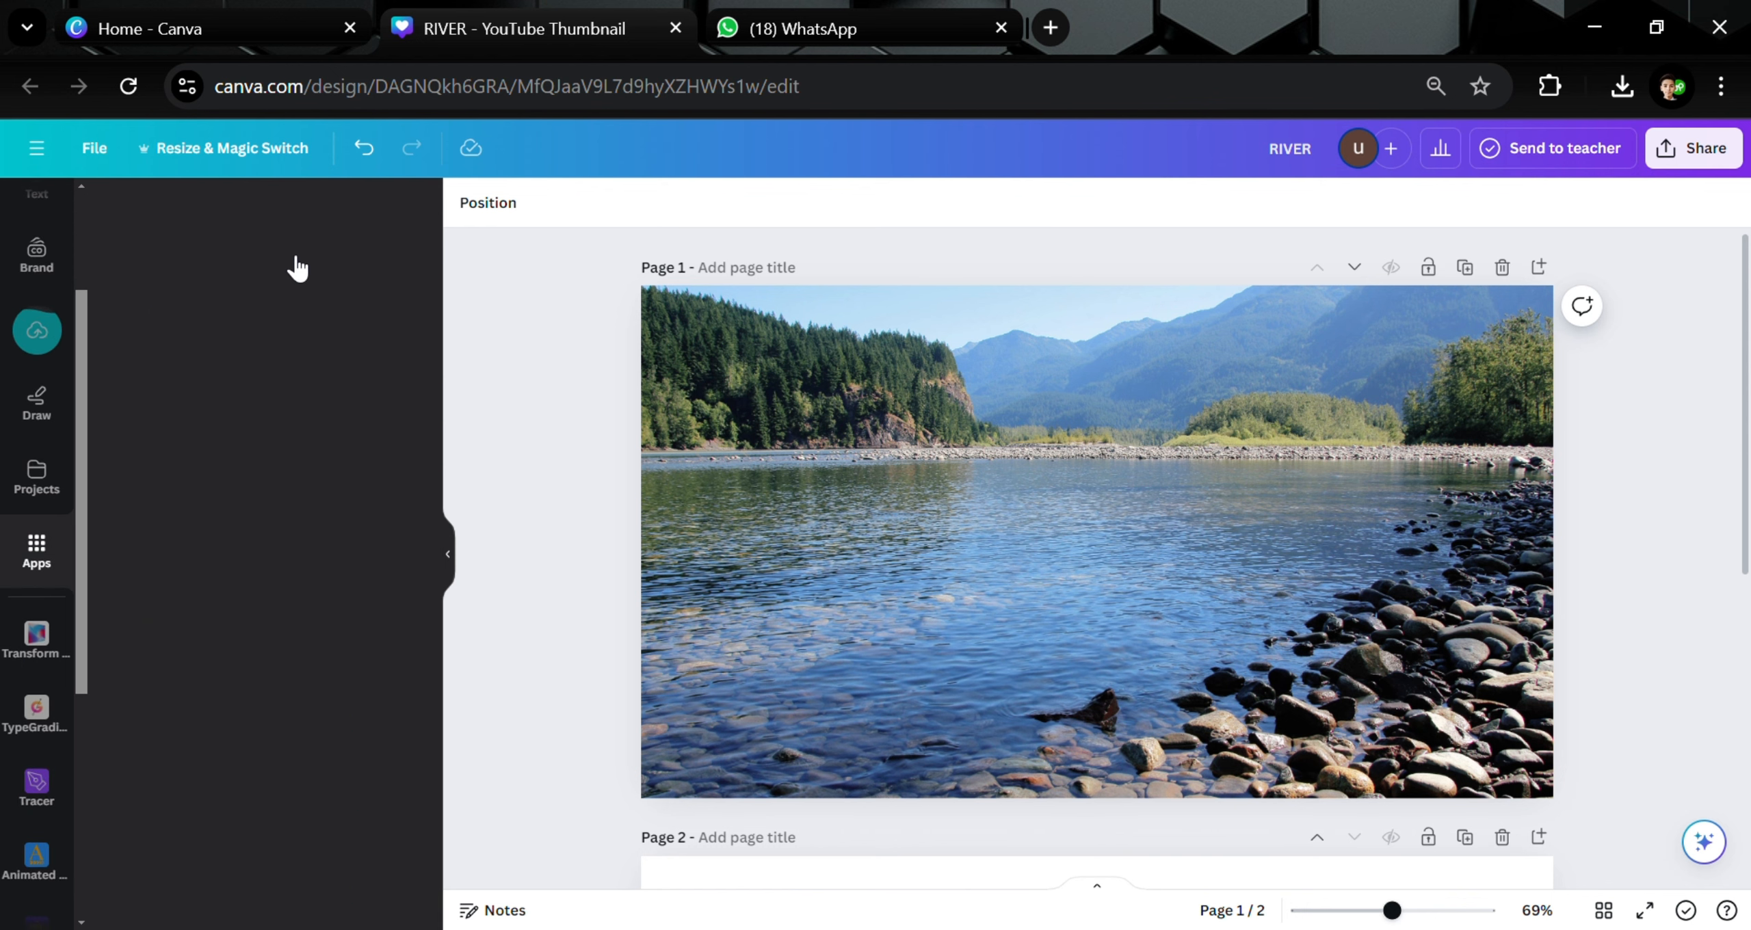
click(255, 218)
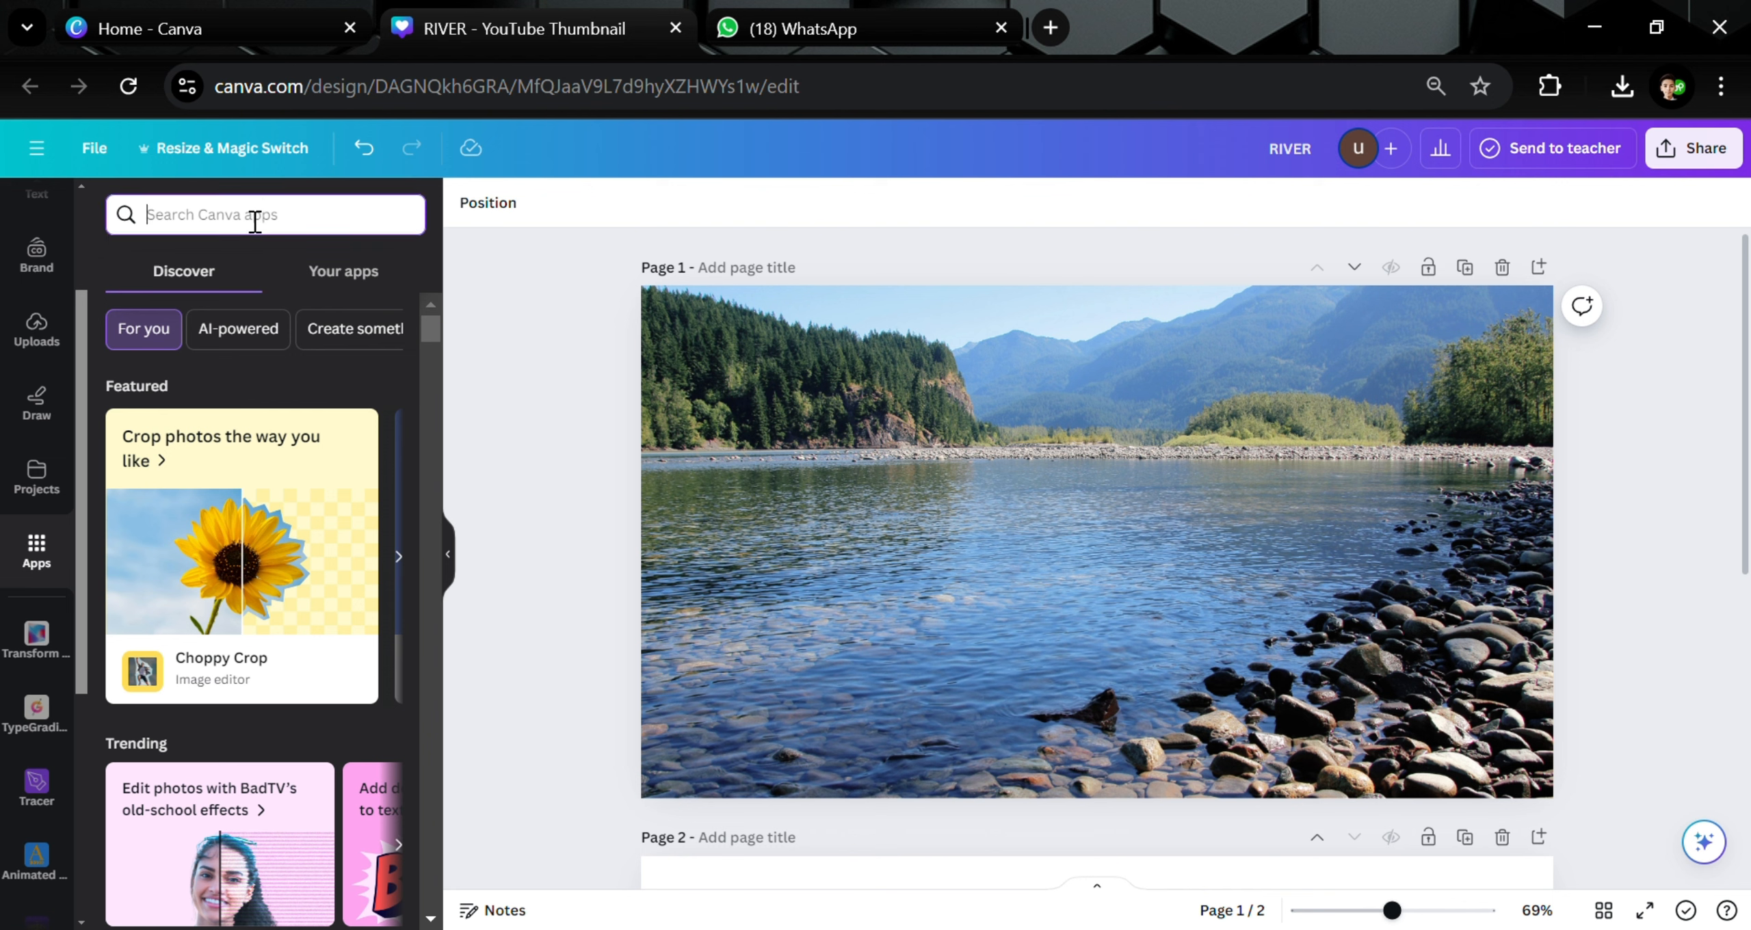
text(Tran)
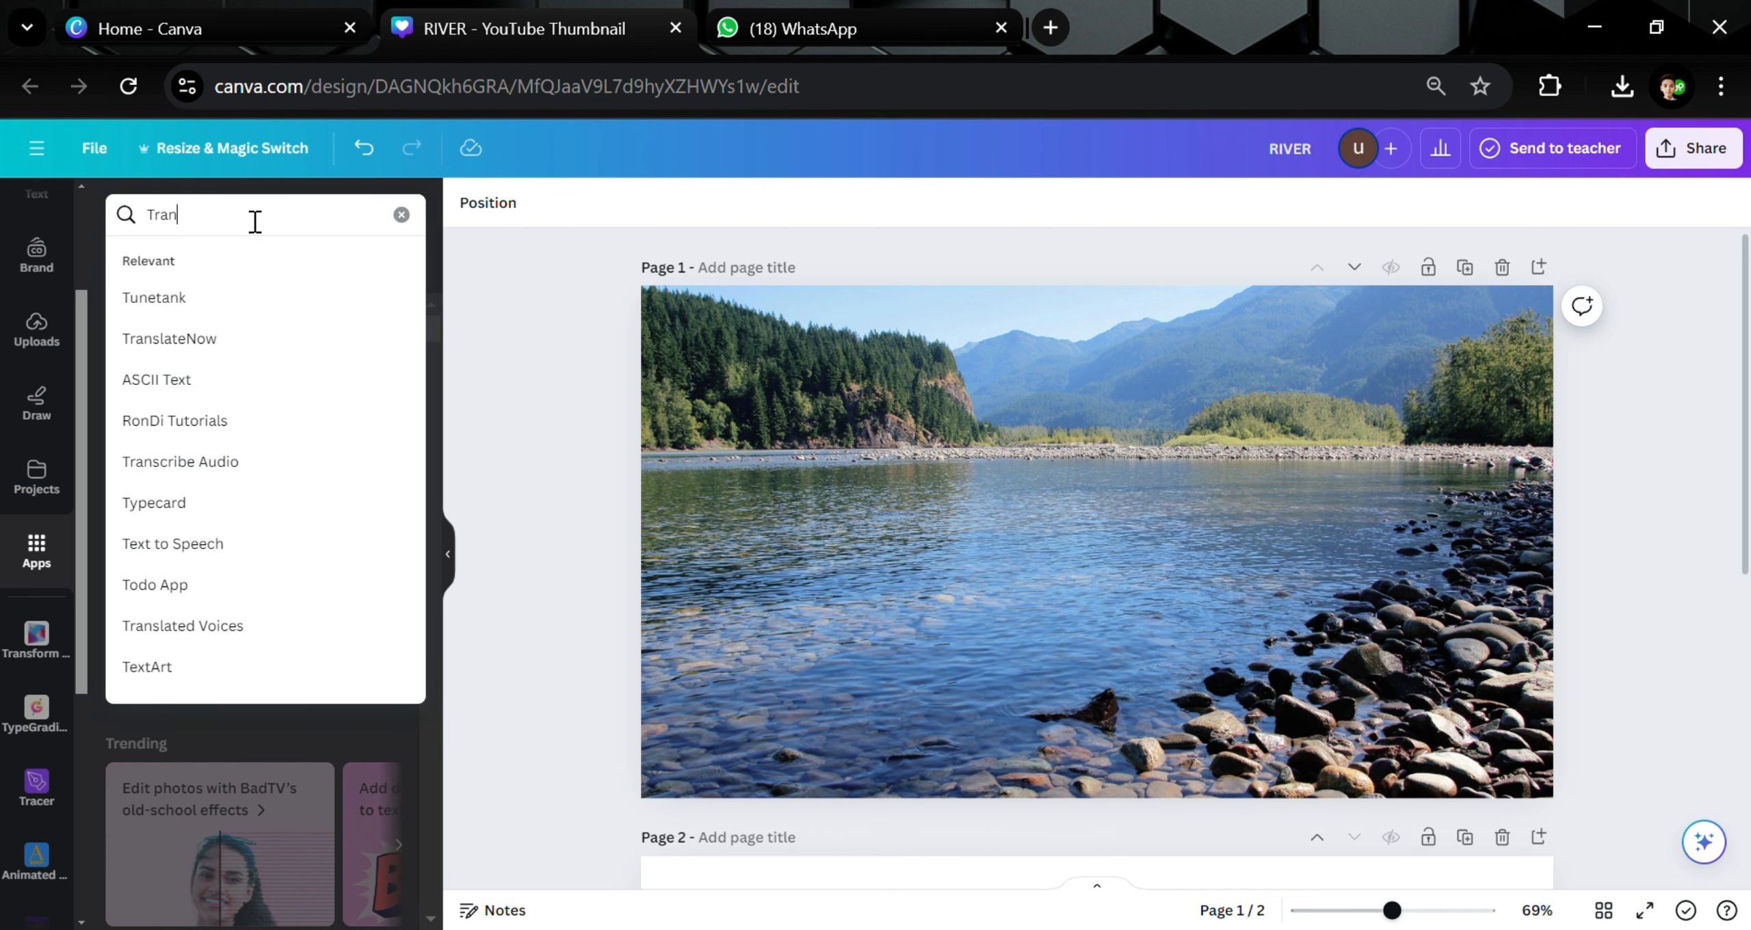
text(sform)
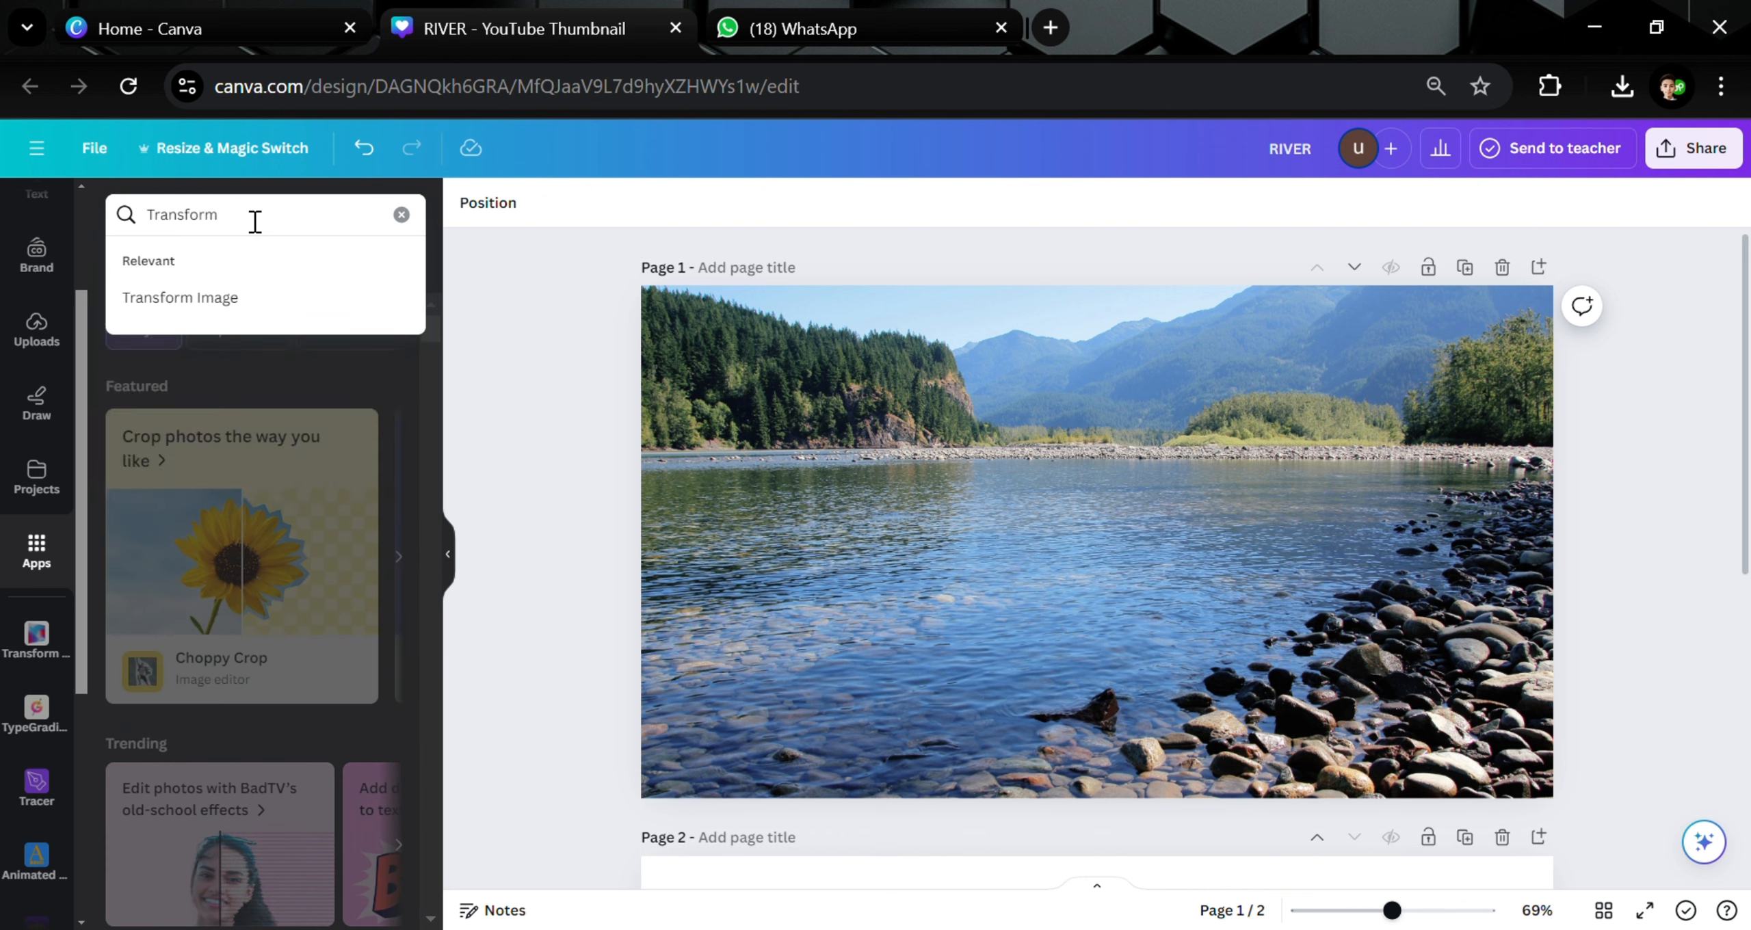
click(265, 297)
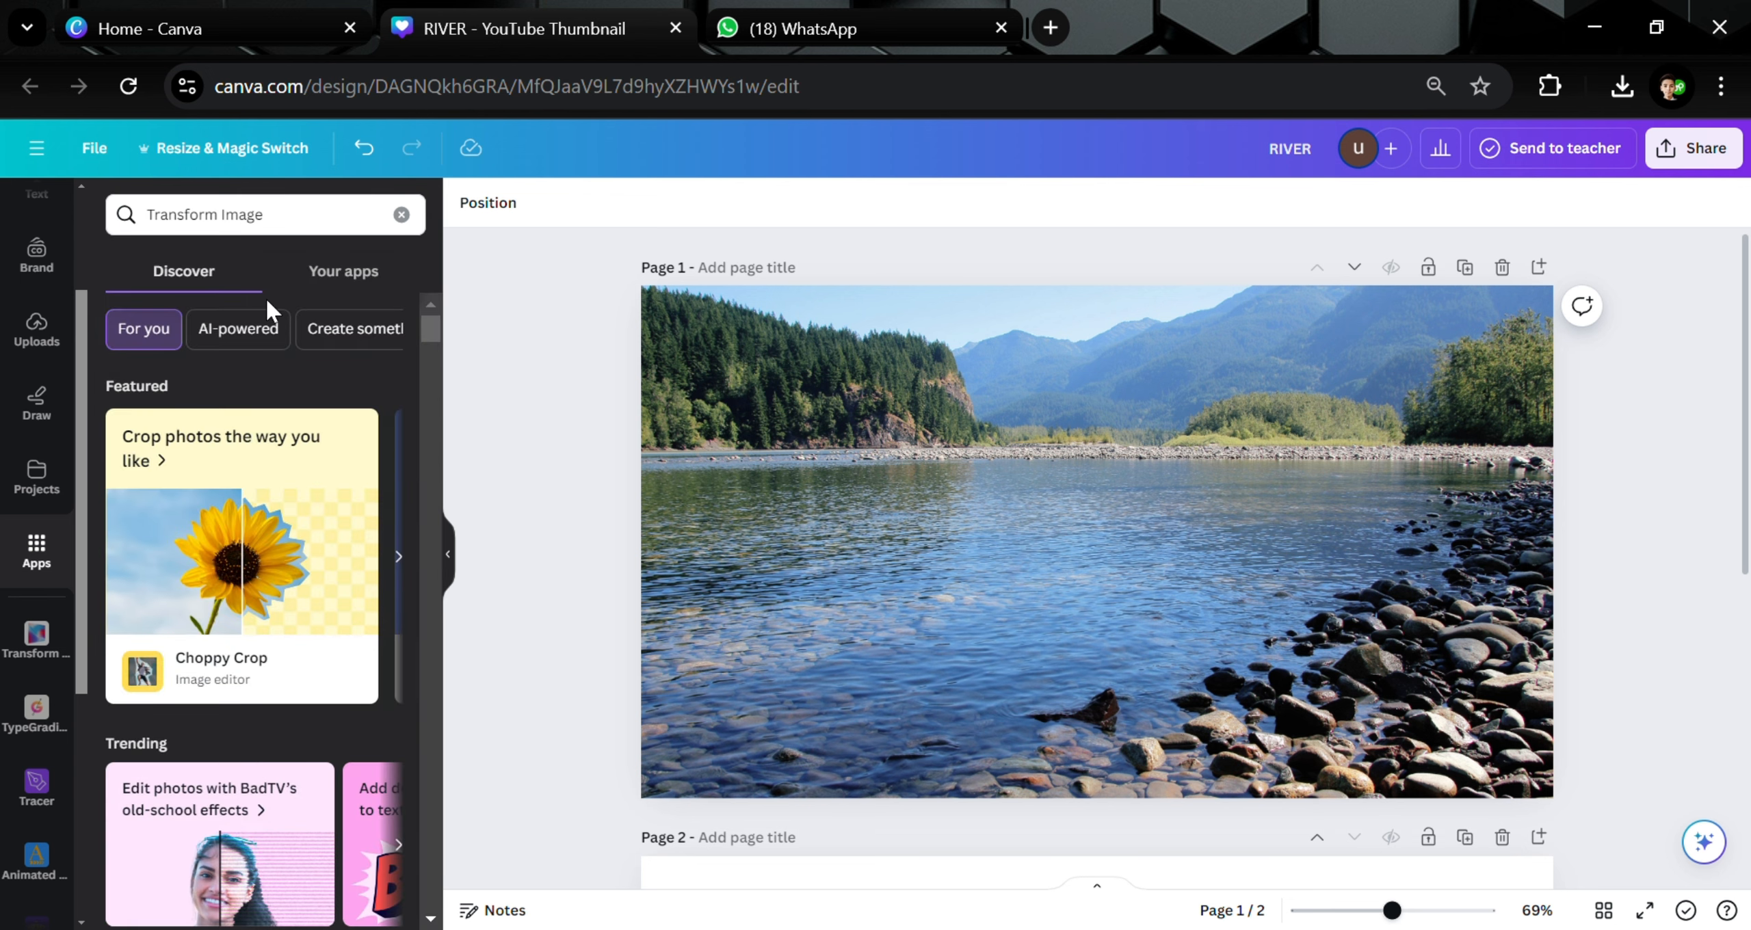
key(Return)
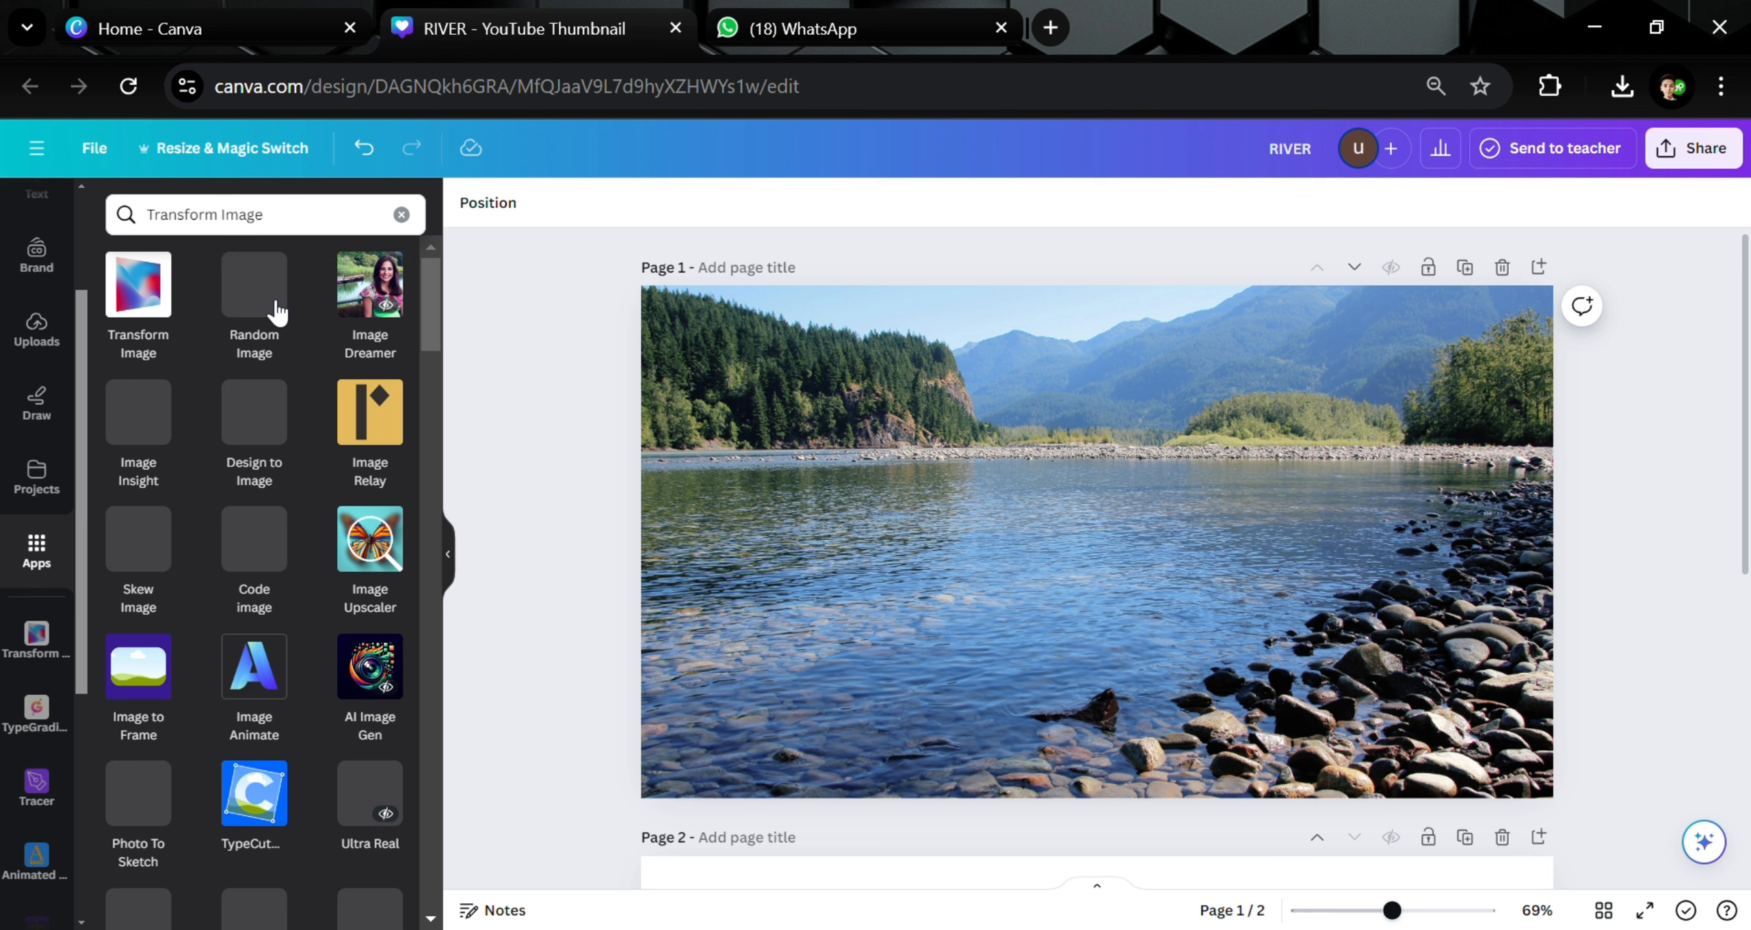
click(141, 301)
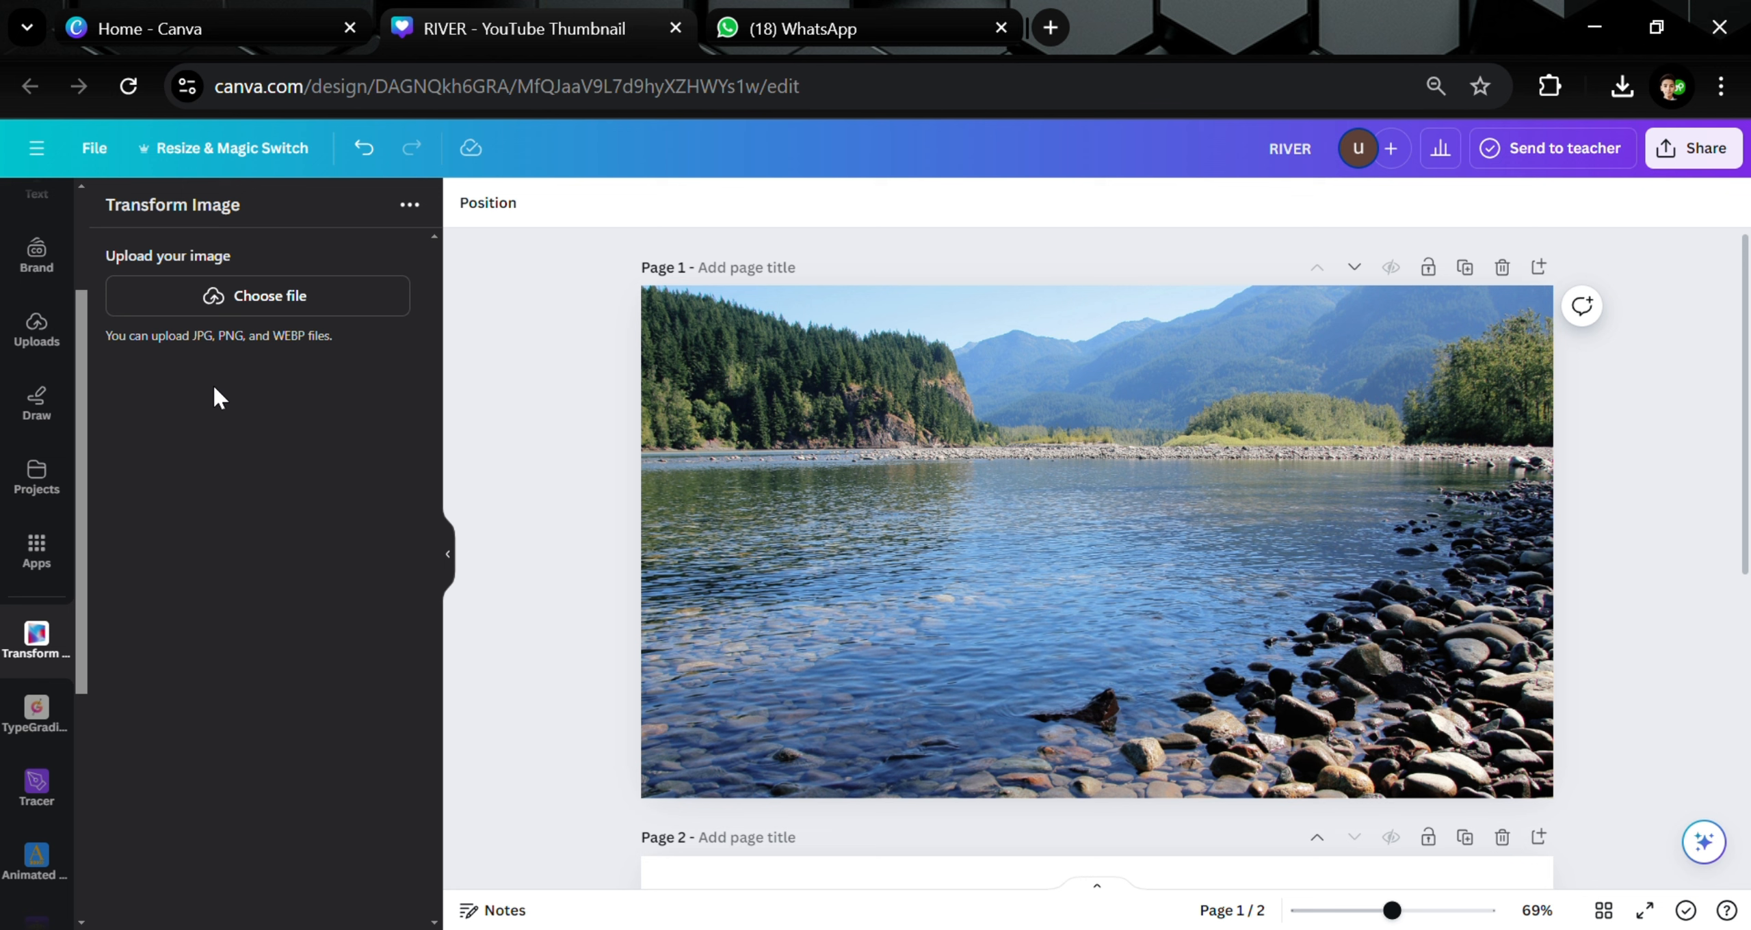
- Load RIVER (2).png into Transform Image and angle its perspective so the letters recede toward the final R, keeping the whole word in the preview
click(255, 300)
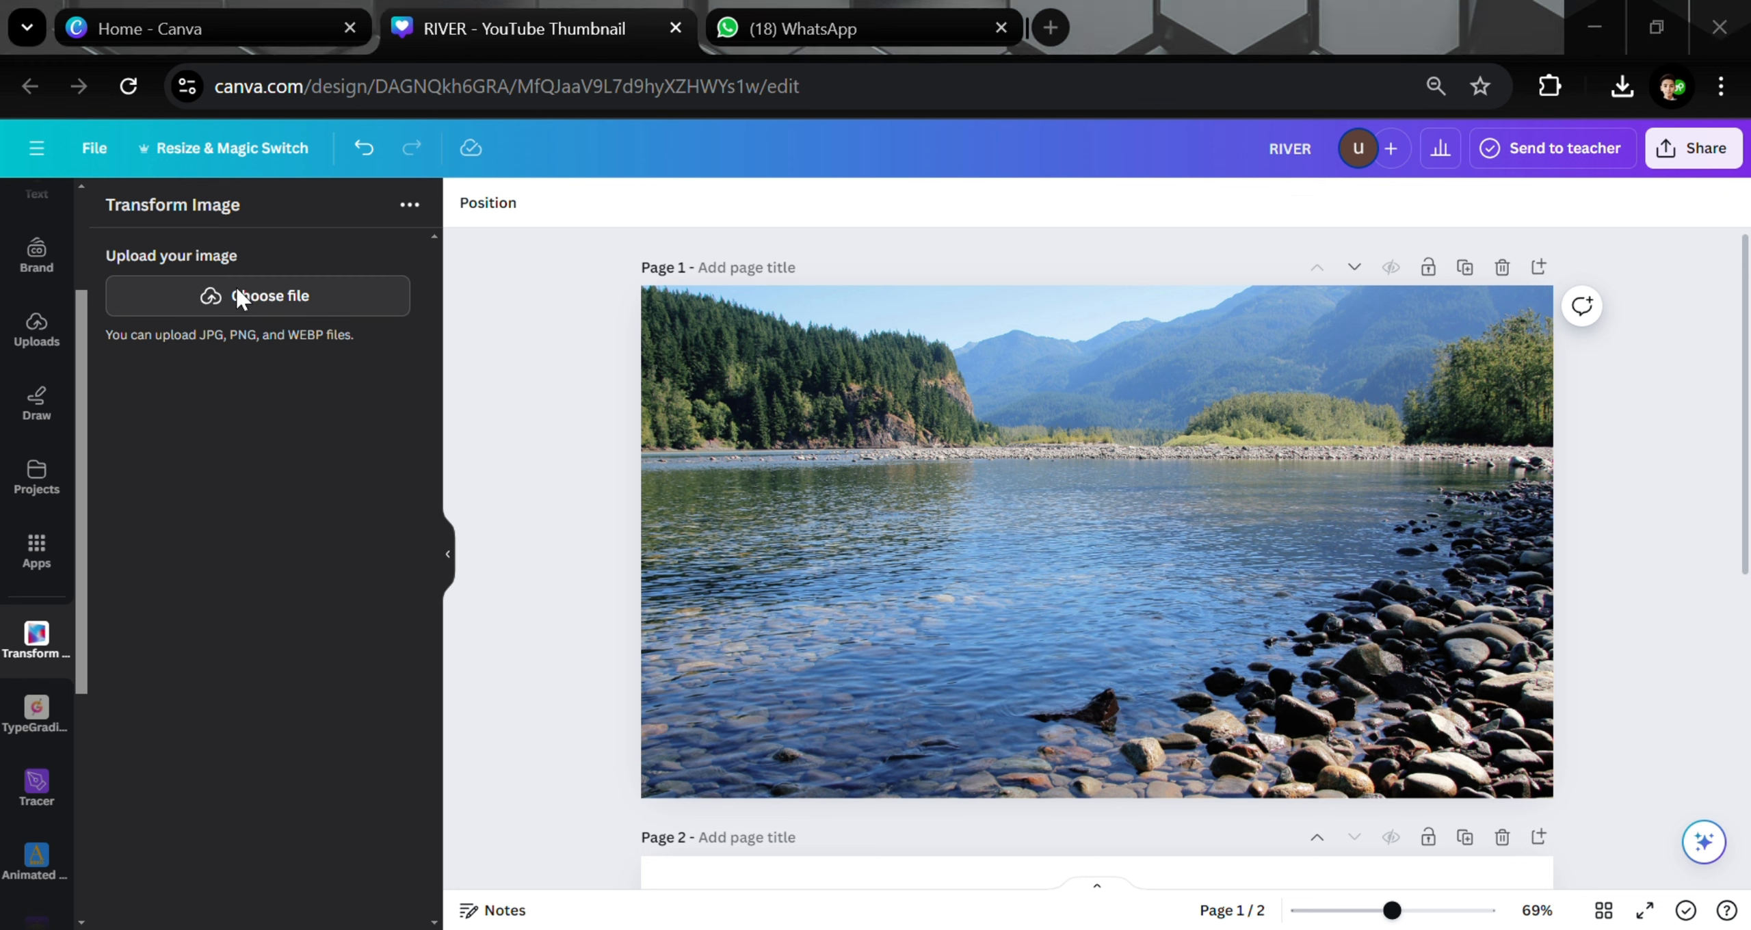
double_click(271, 244)
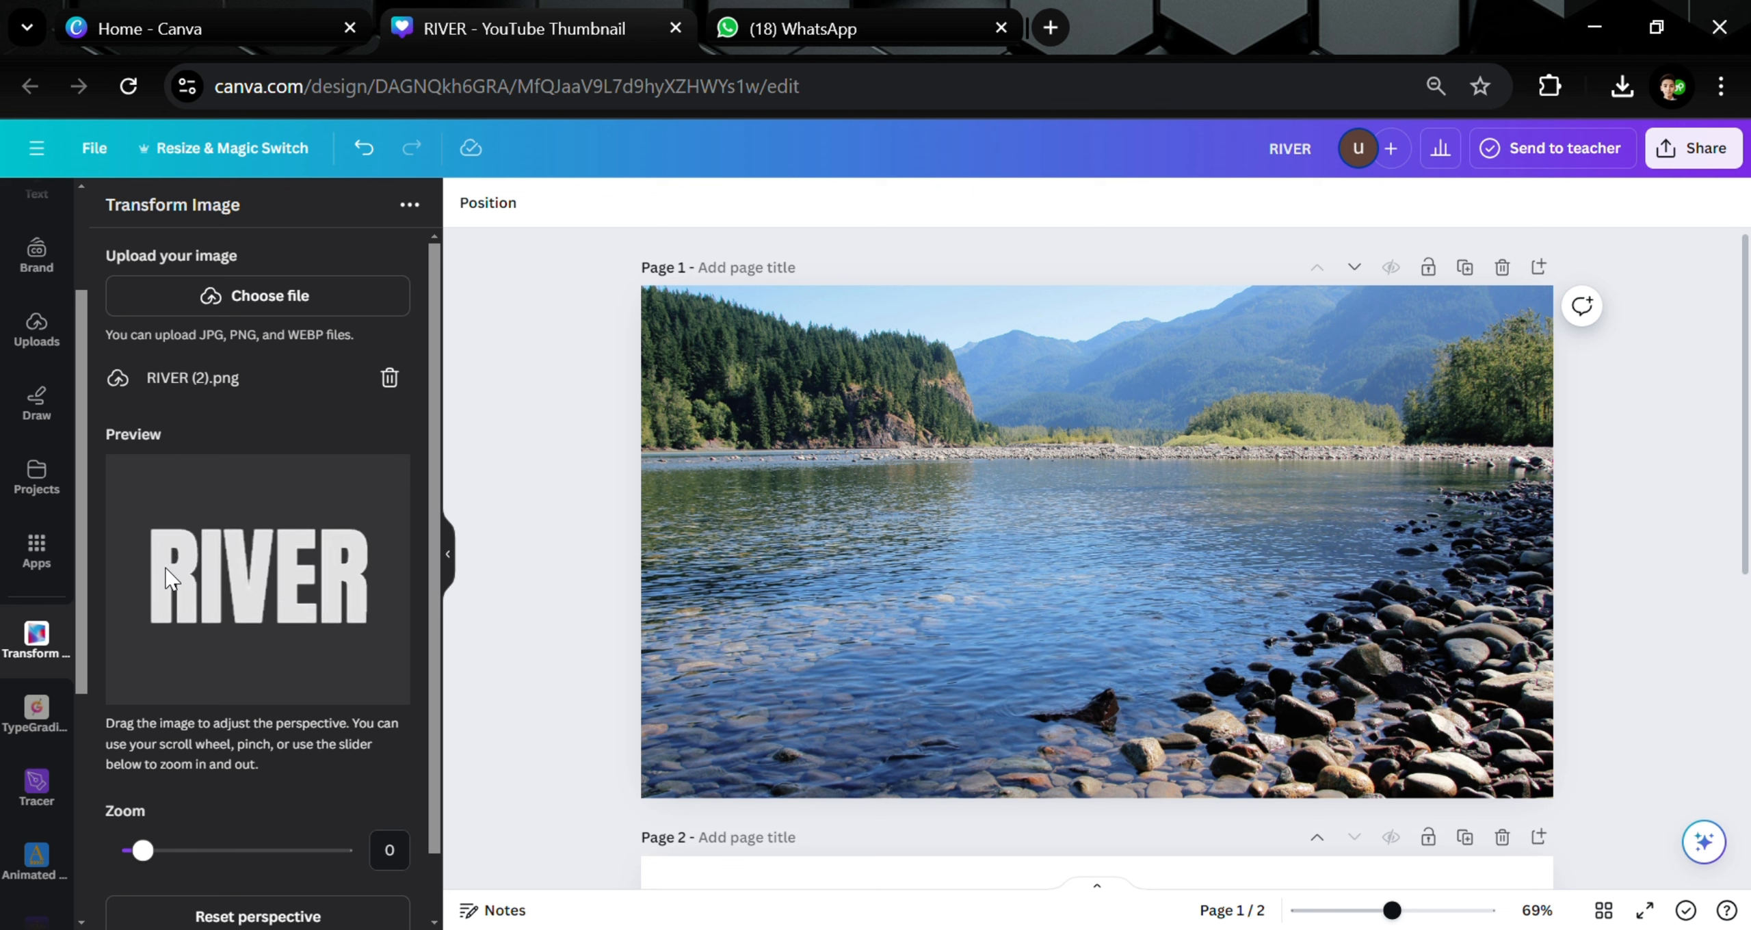
drag(174, 593, 196, 583)
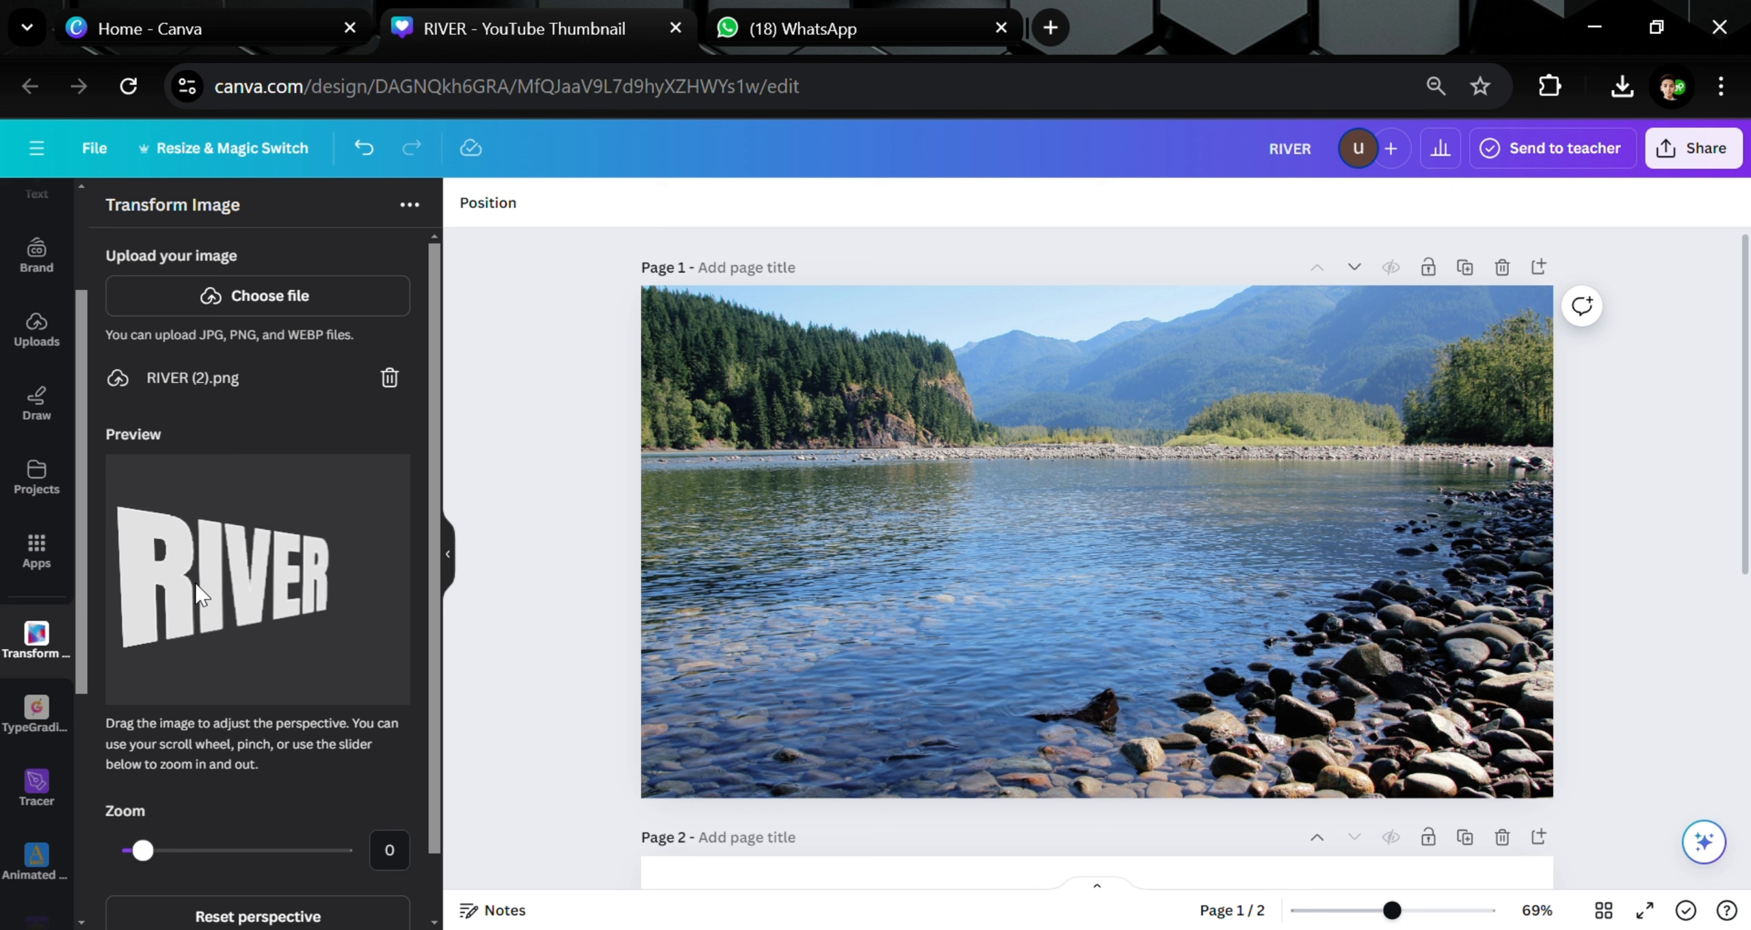
scroll(196, 584, down, 5)
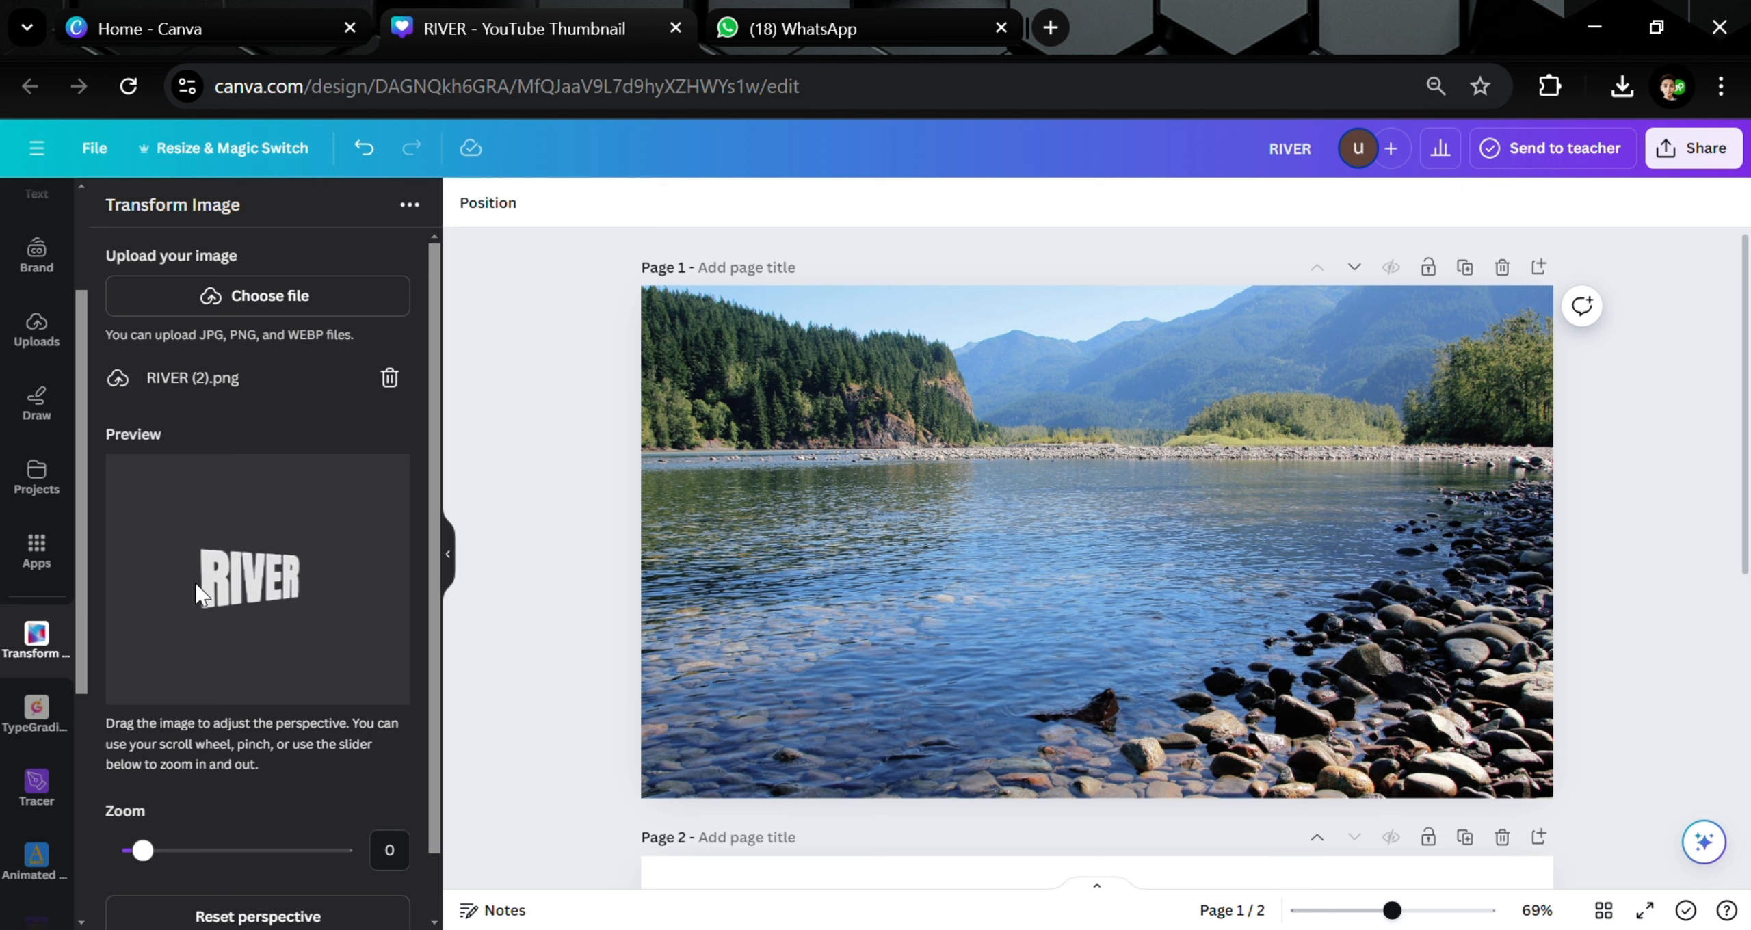
scroll(195, 585, up, 7)
scroll(195, 584, down, 3)
scroll(195, 584, down, 1)
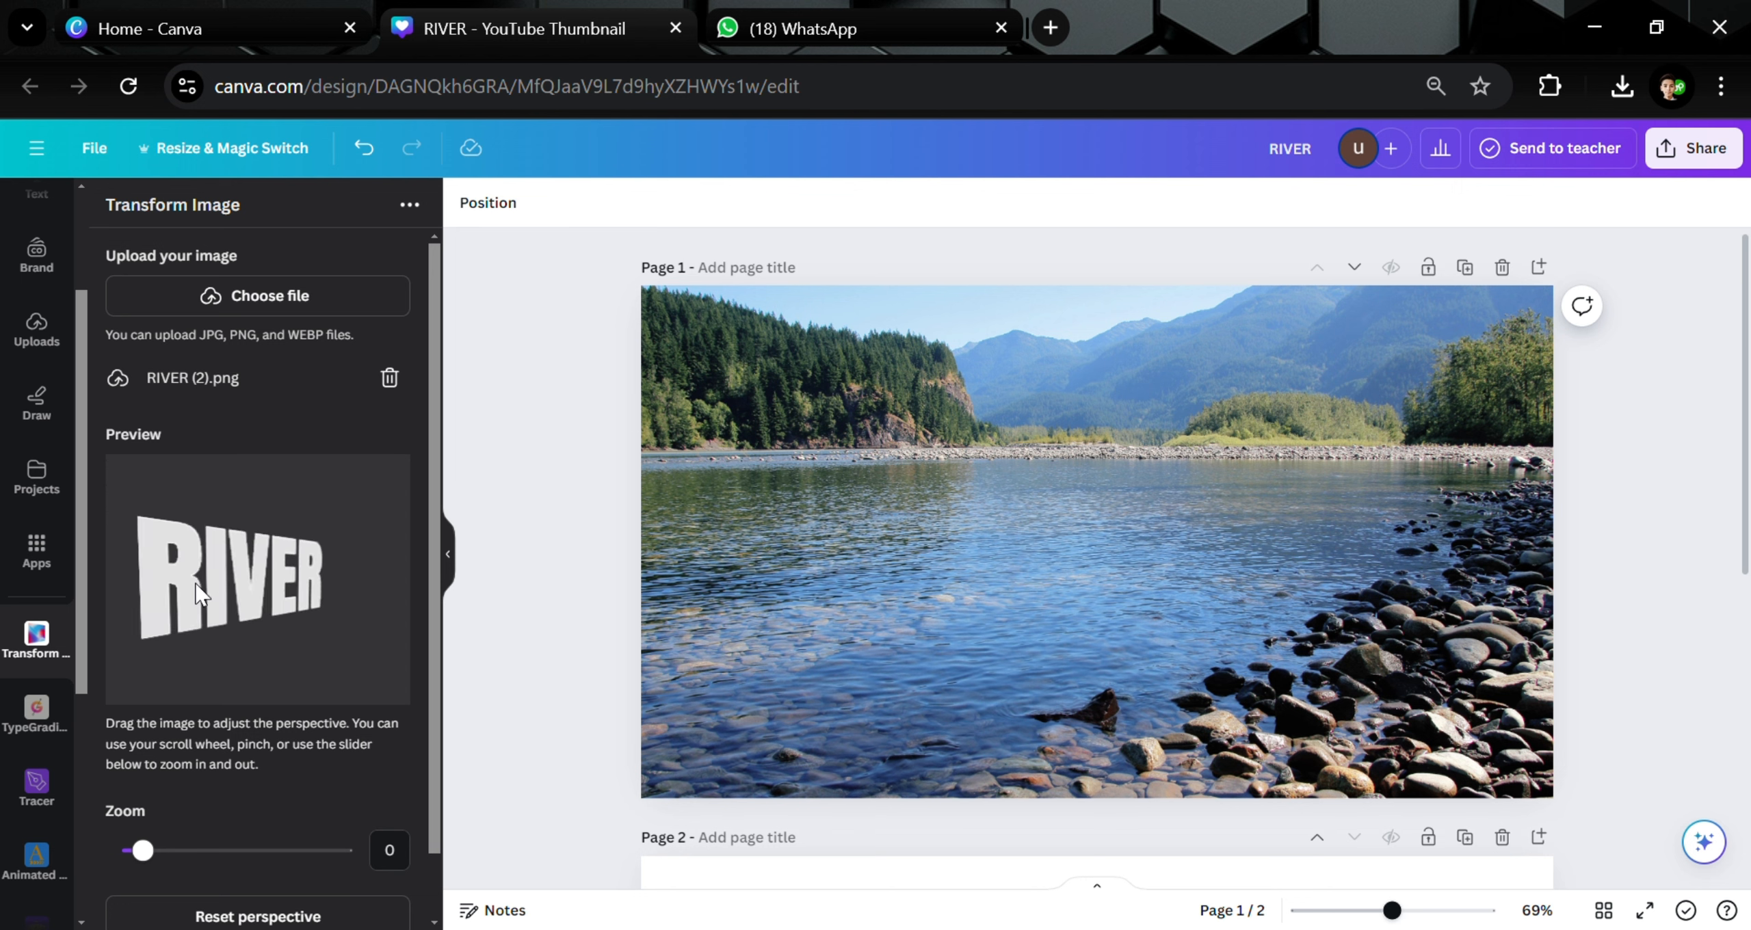
drag(142, 595, 146, 595)
scroll(146, 594, down, 4)
scroll(146, 594, up, 8)
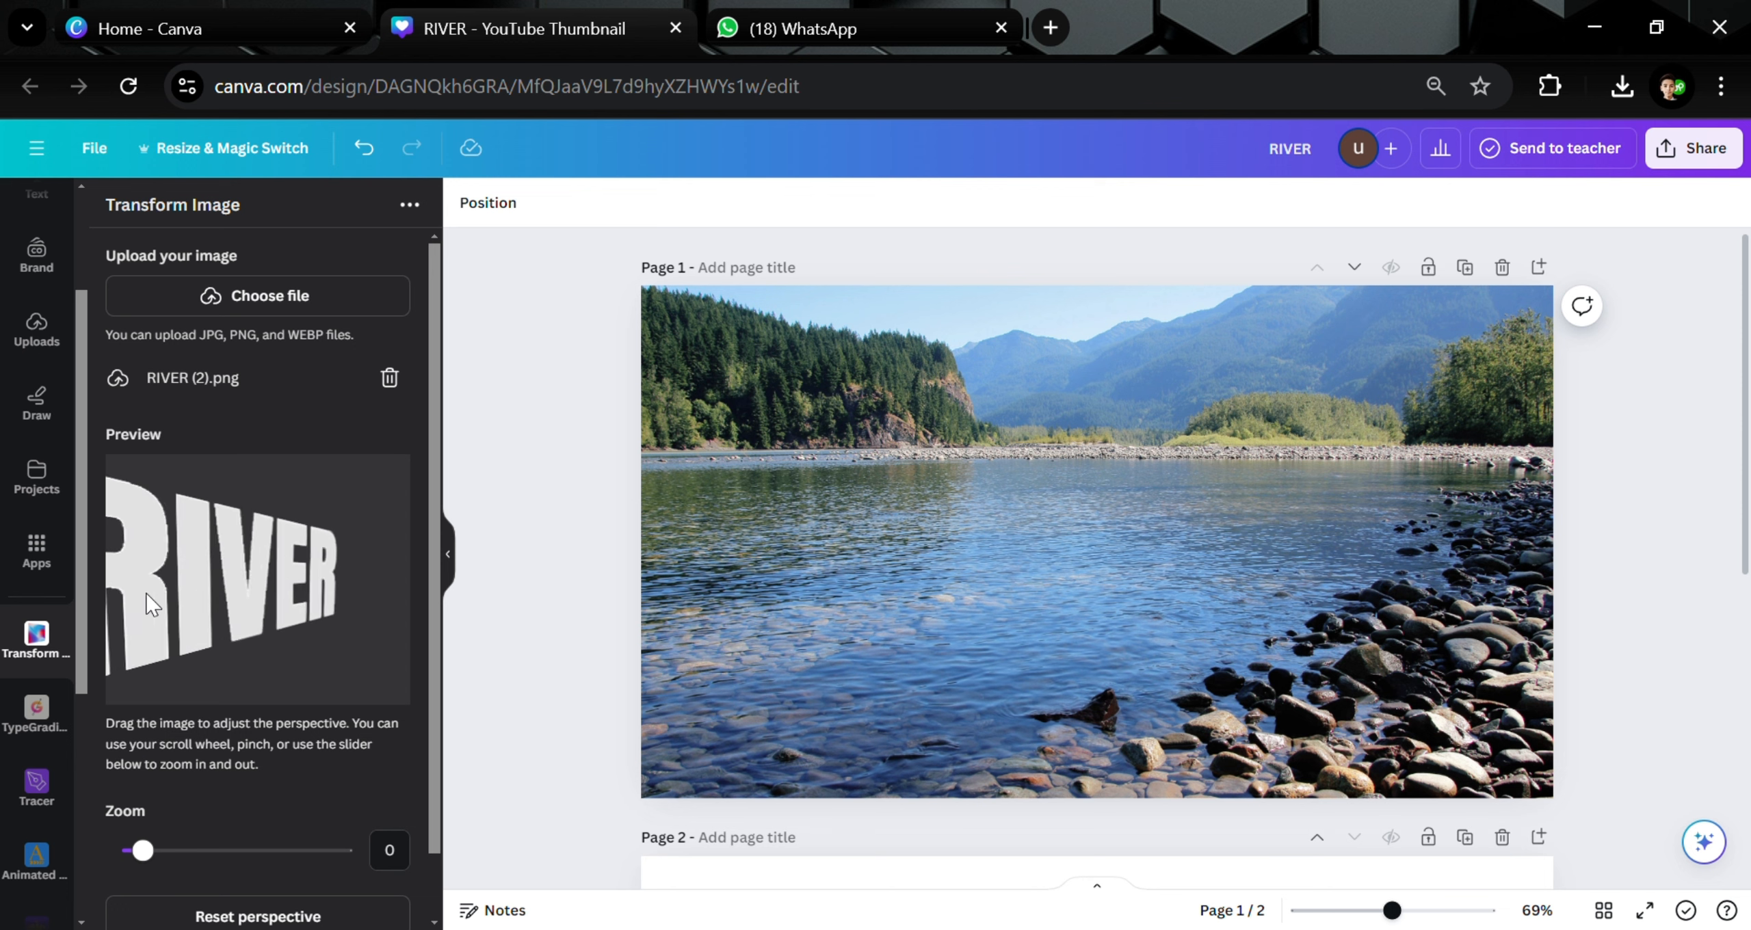
scroll(146, 594, down, 2)
scroll(150, 604, down, 3)
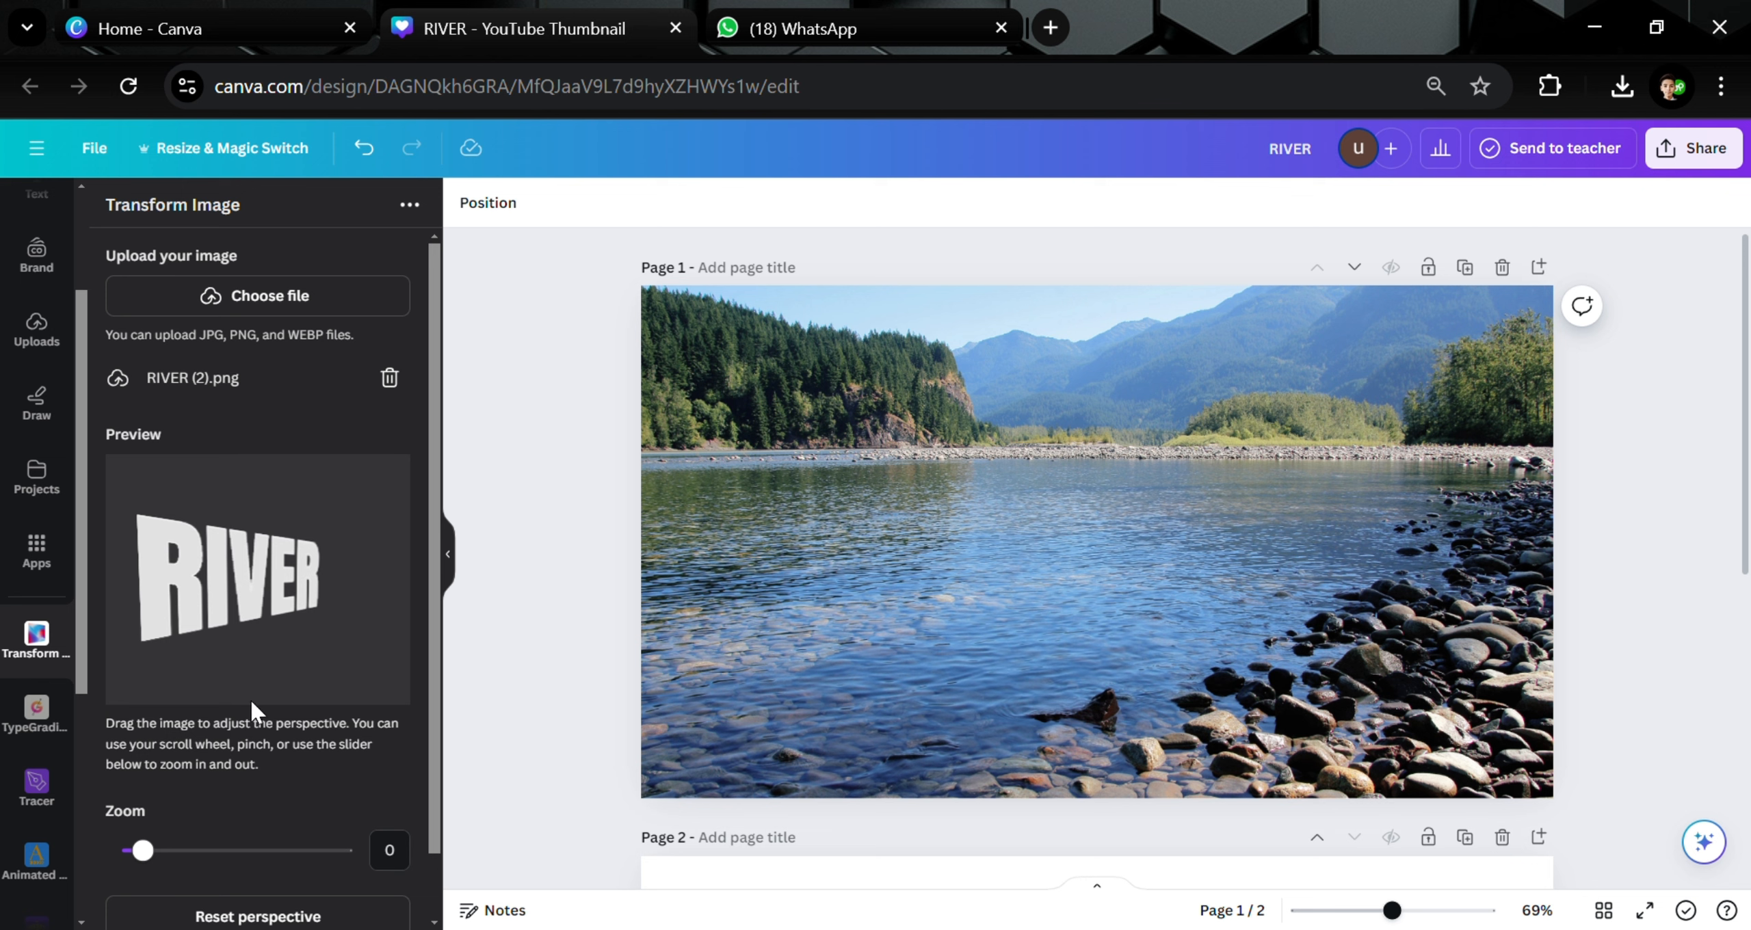
- Add the transformed RIVER image to the river photo on page 1 and move it slightly down
drag(432, 758, 441, 825)
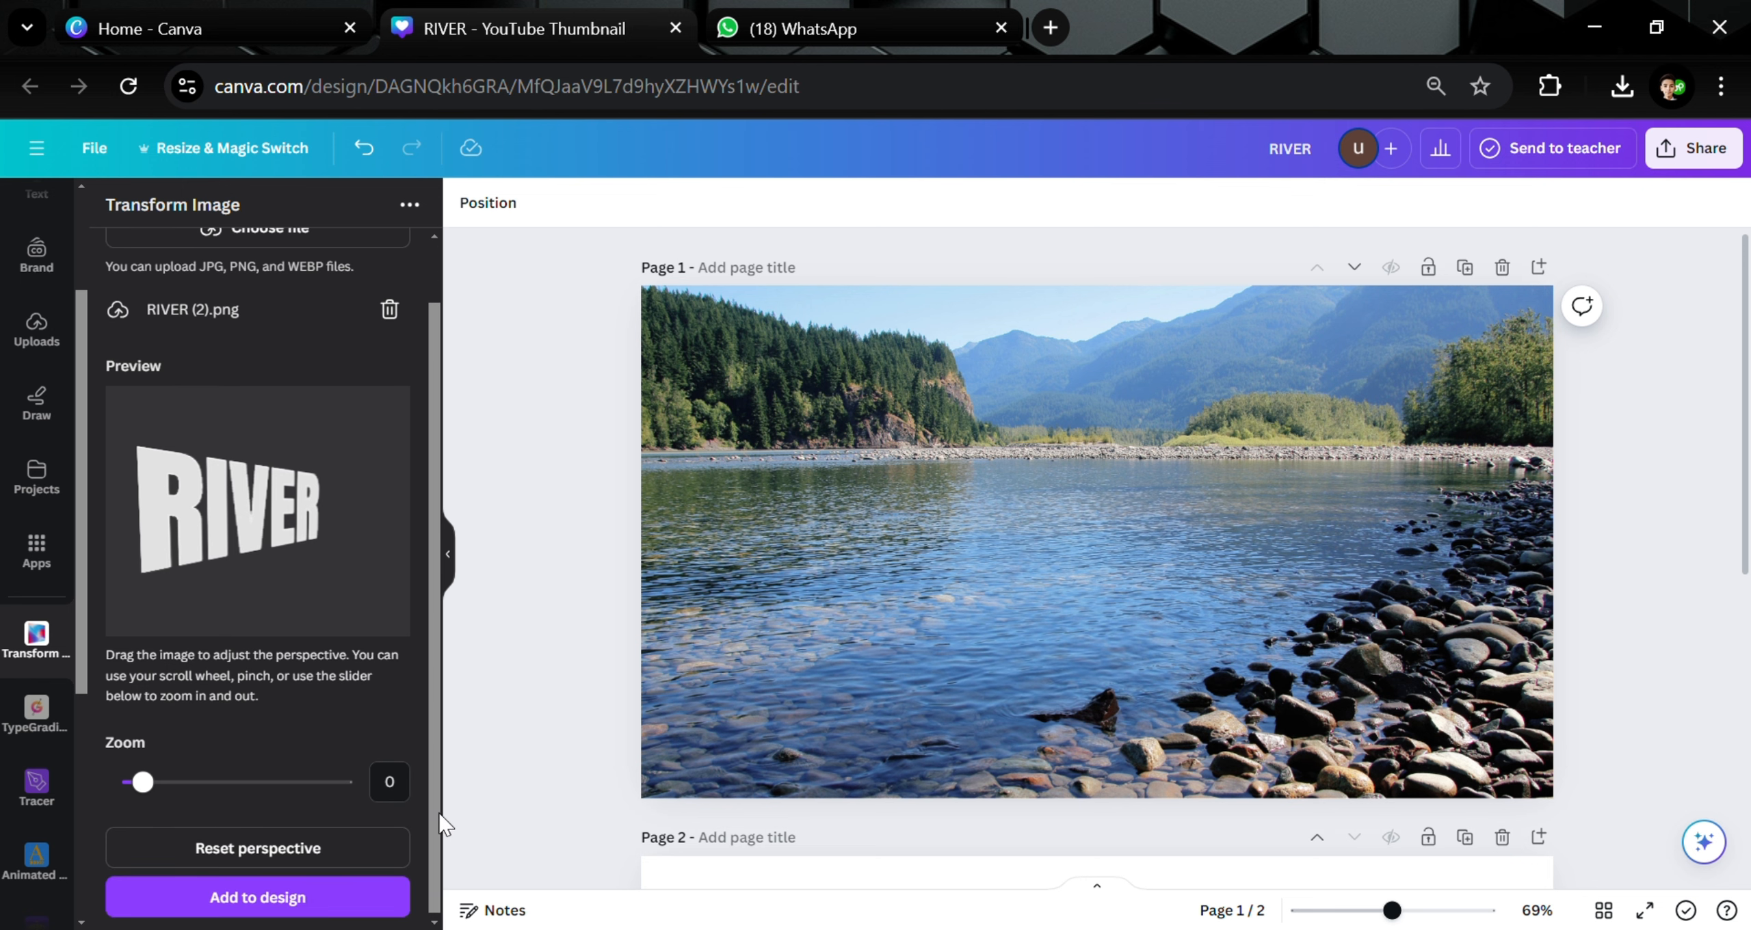
click(400, 886)
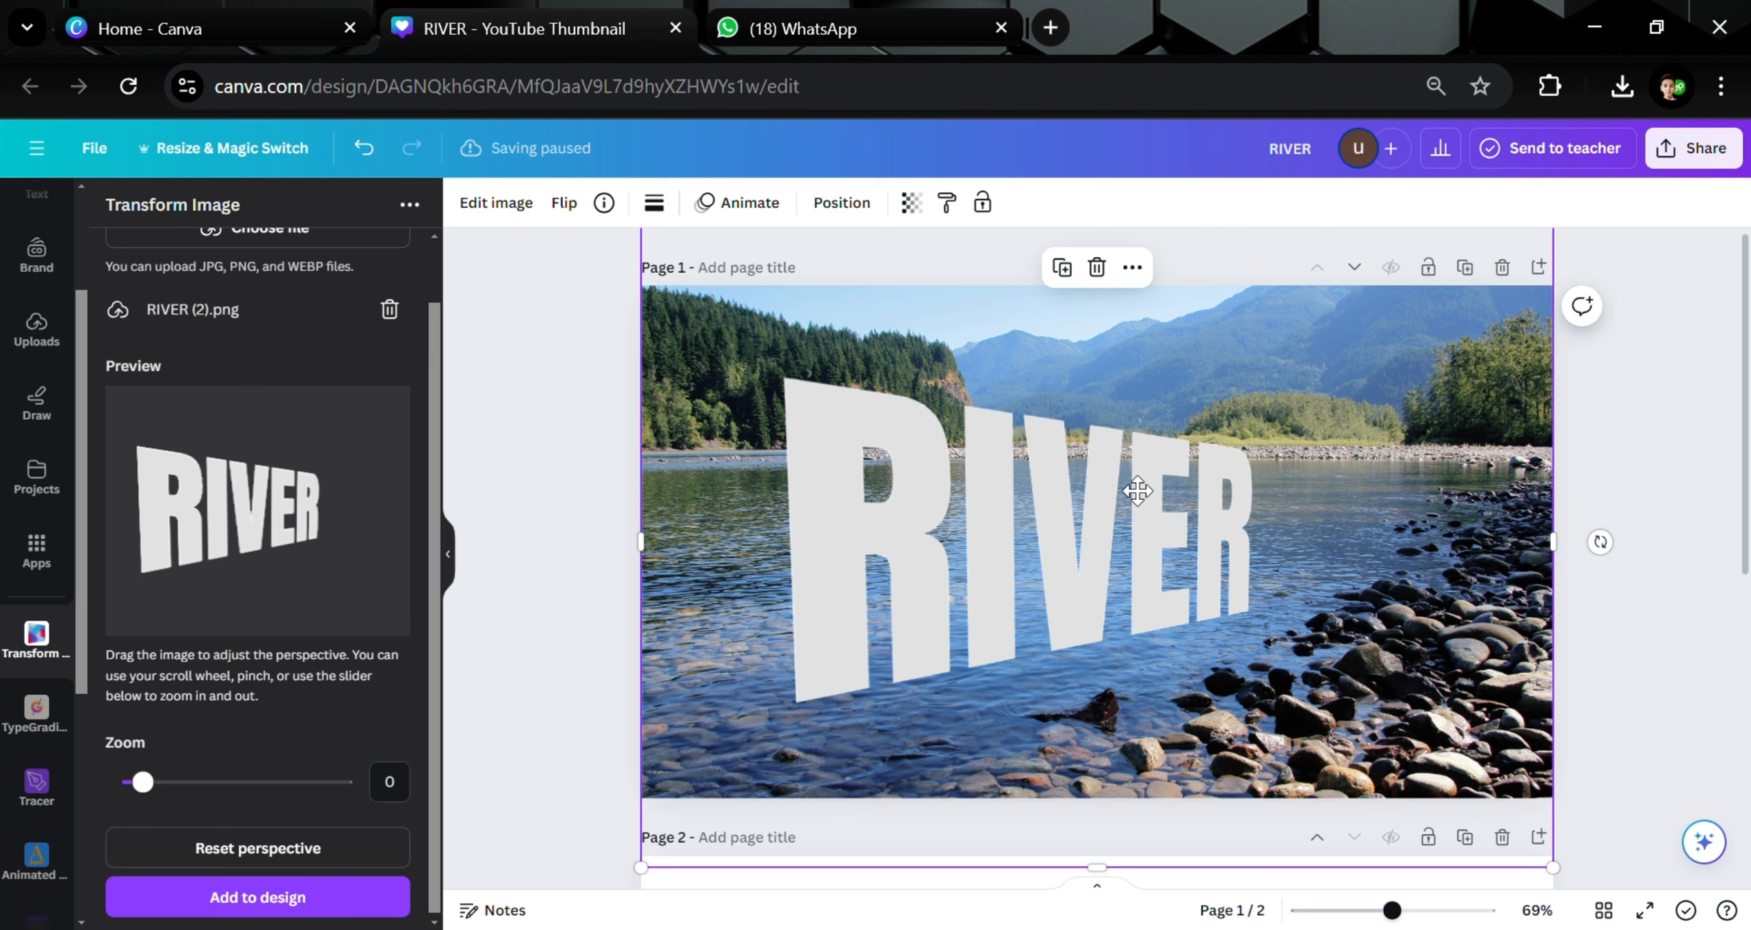
drag(1138, 491, 1138, 499)
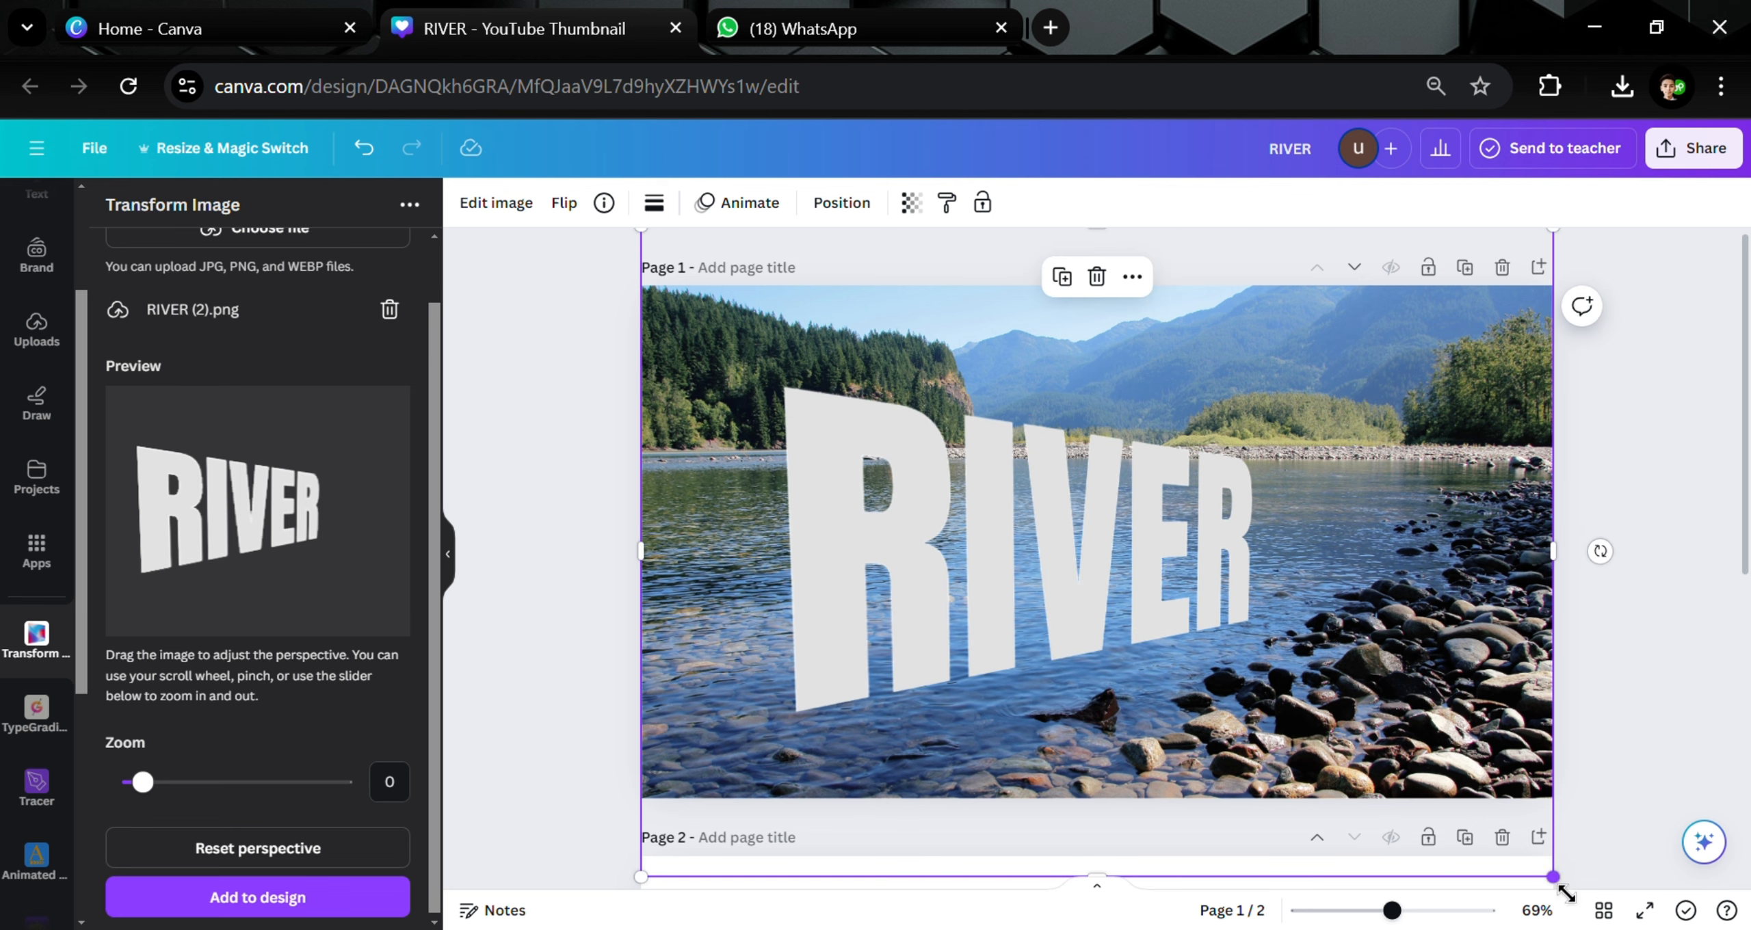
- Scale the transformed RIVER image down and position it over the water near the middle of the river photo
drag(1555, 878, 1415, 779)
drag(1242, 653, 1294, 683)
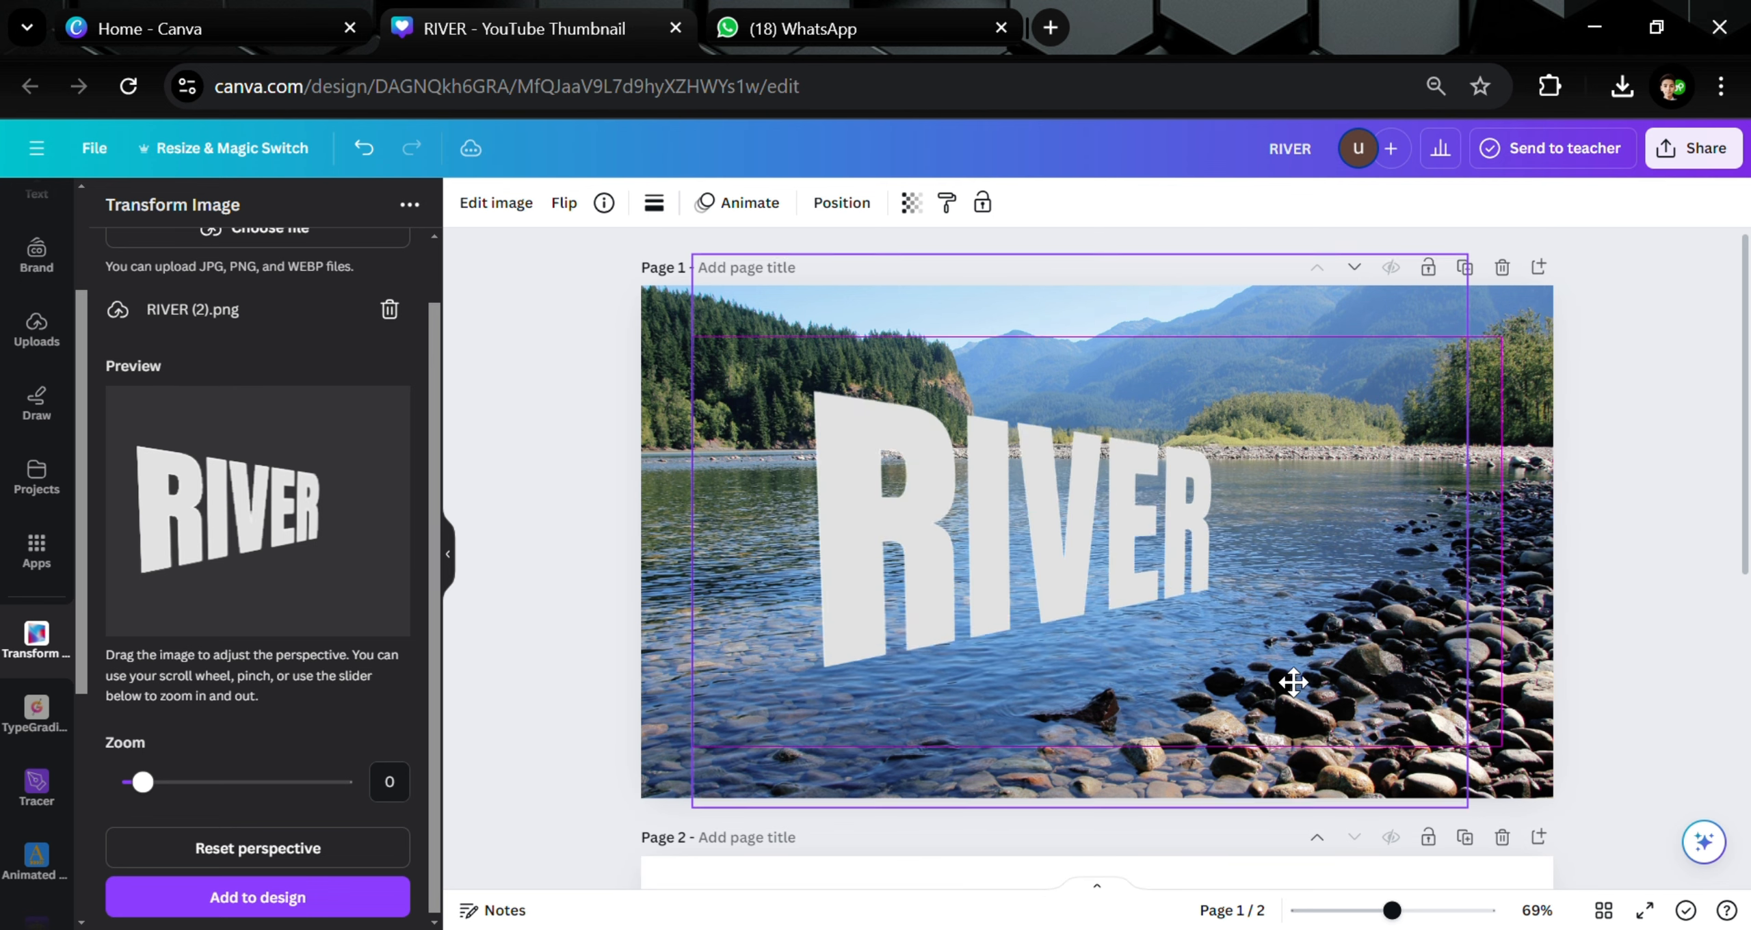
drag(707, 274, 766, 327)
drag(1017, 490, 973, 451)
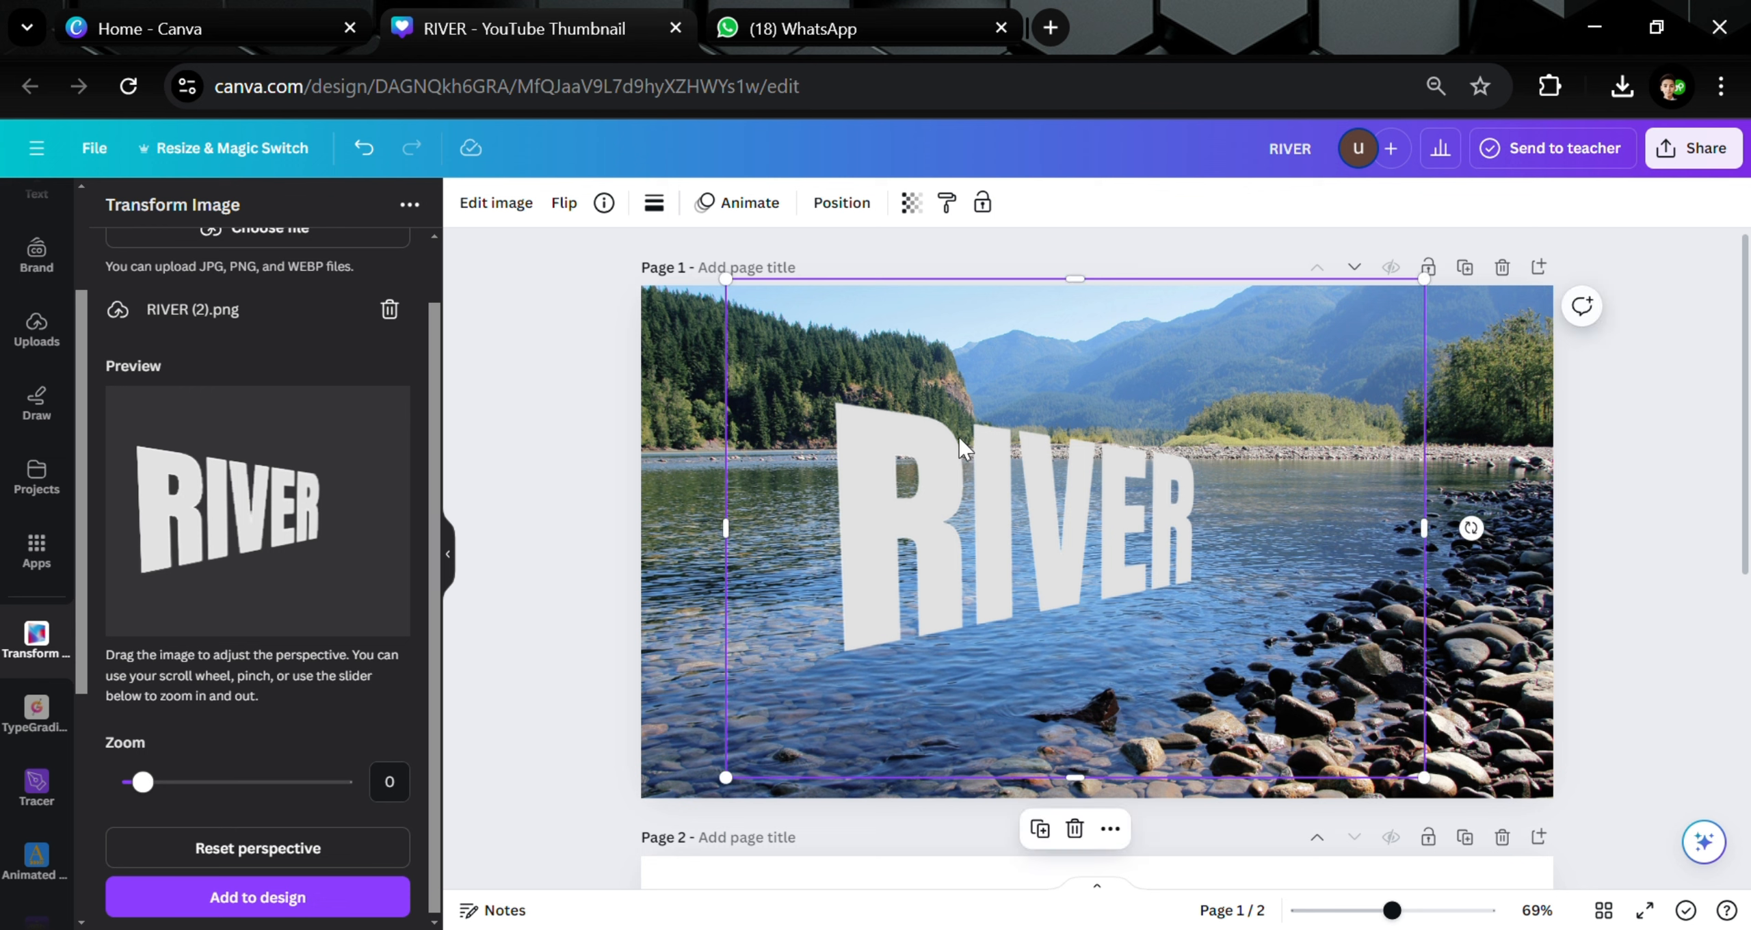
click(549, 524)
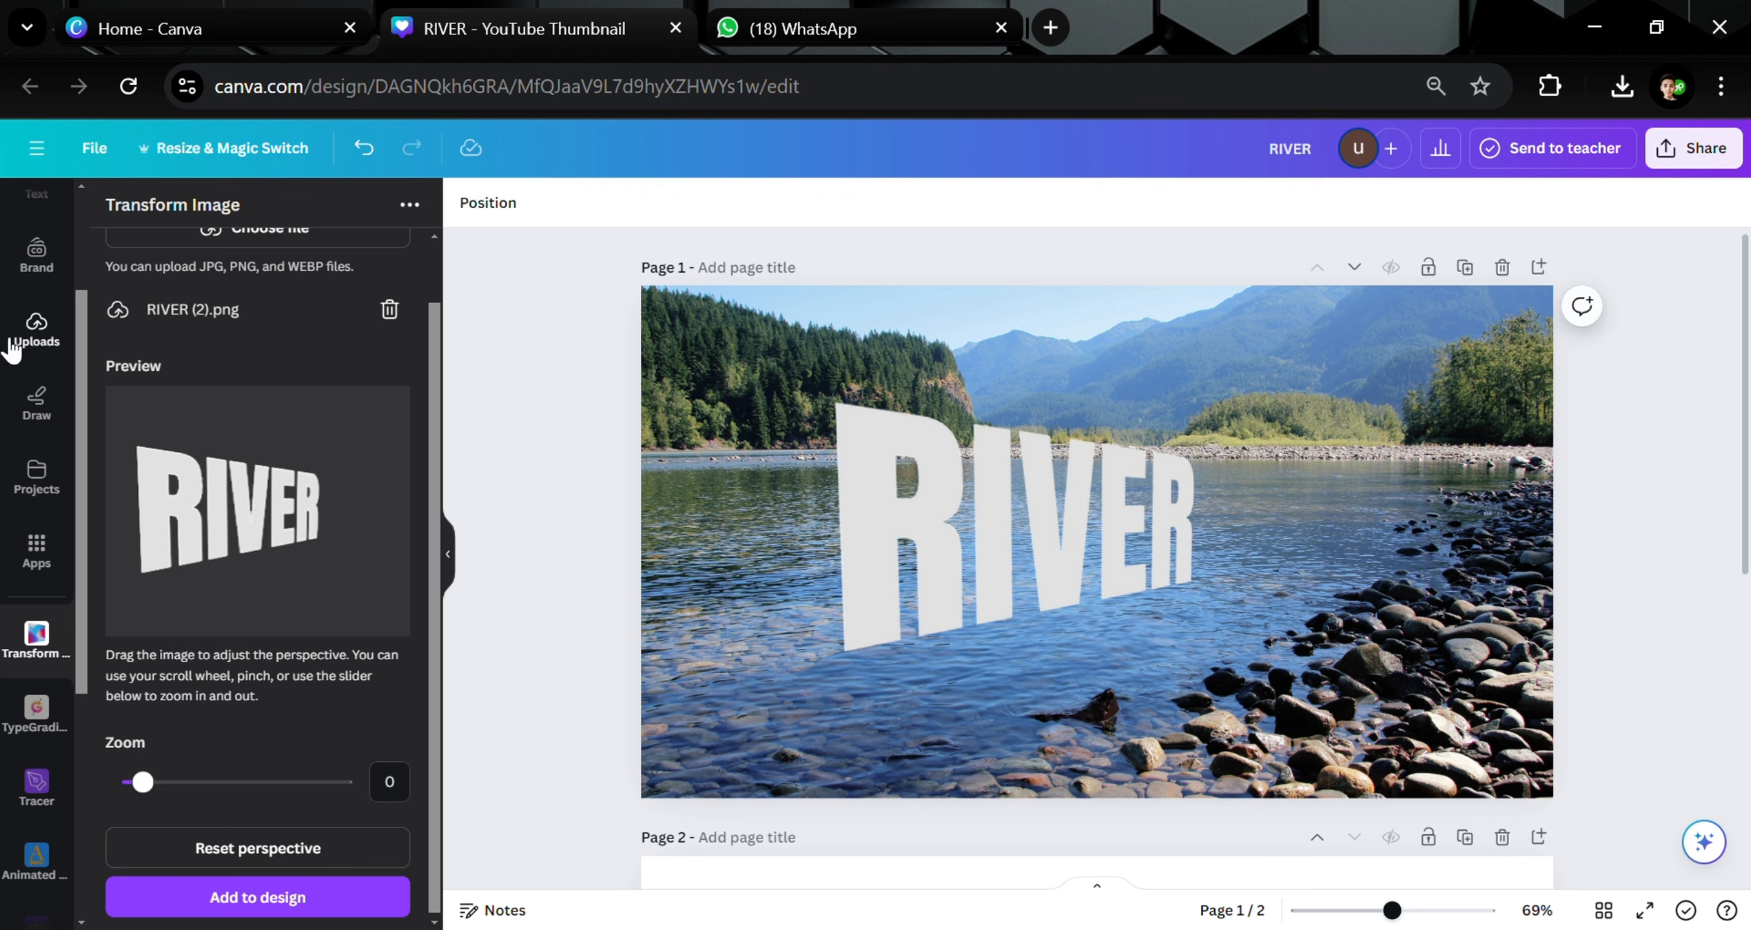
- Search the elements for "shadow" and limit the results to graphics
scroll(21, 342, up, 3)
click(30, 287)
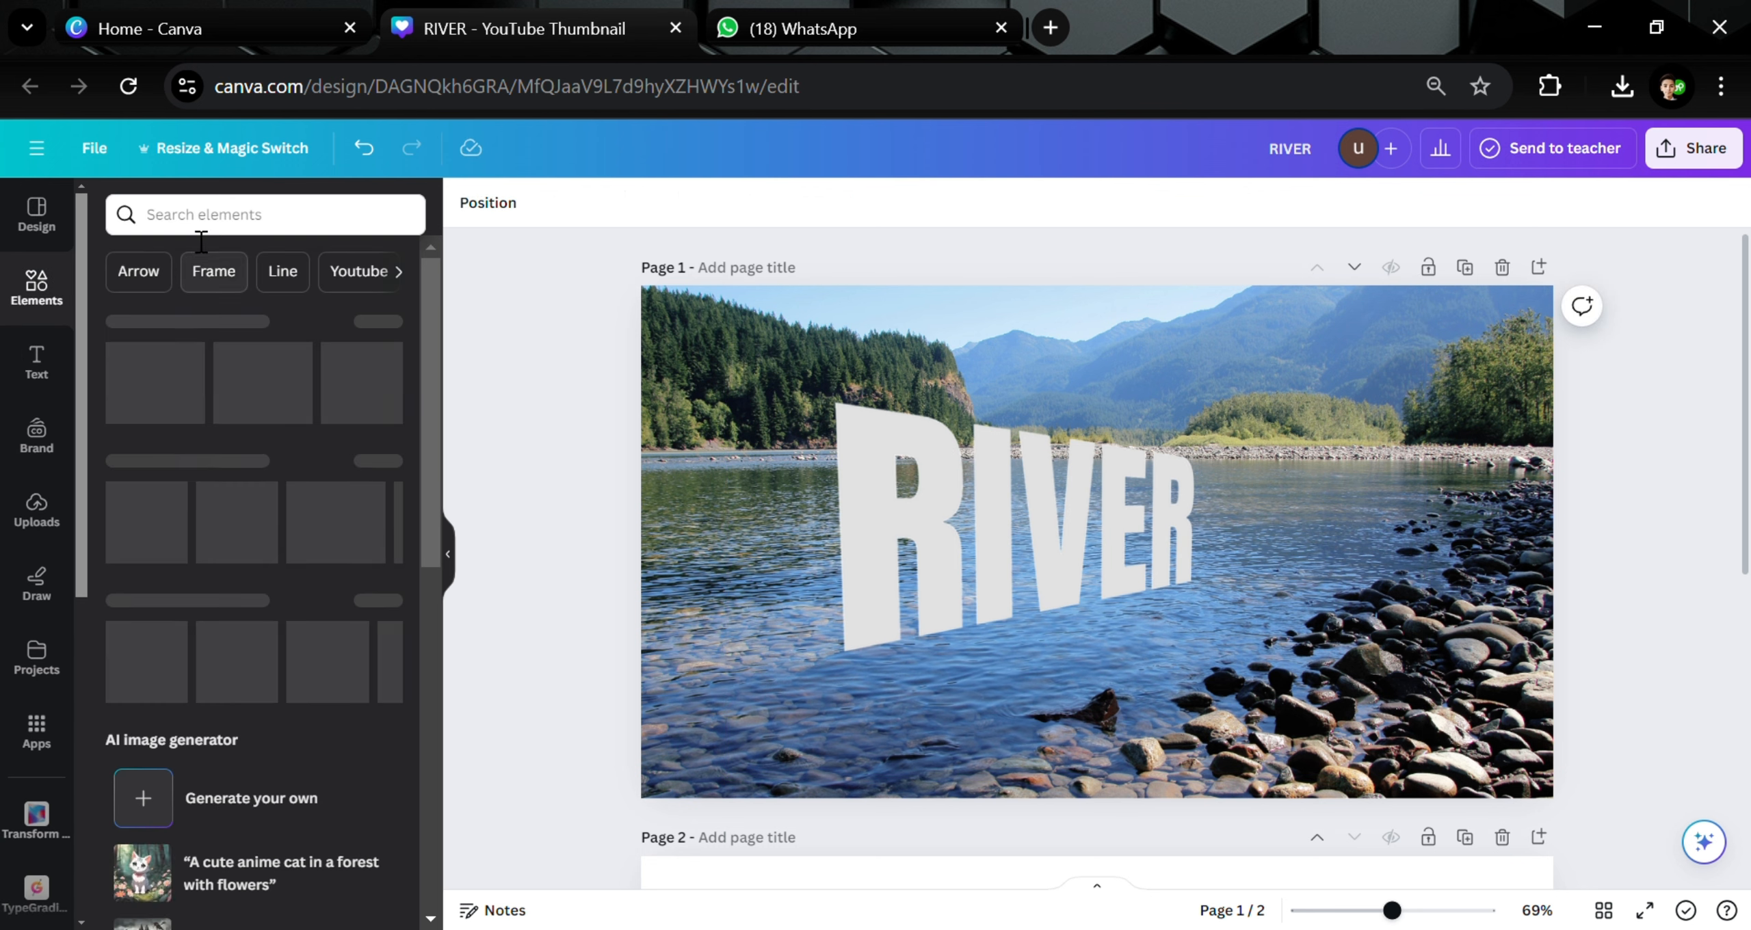
click(199, 218)
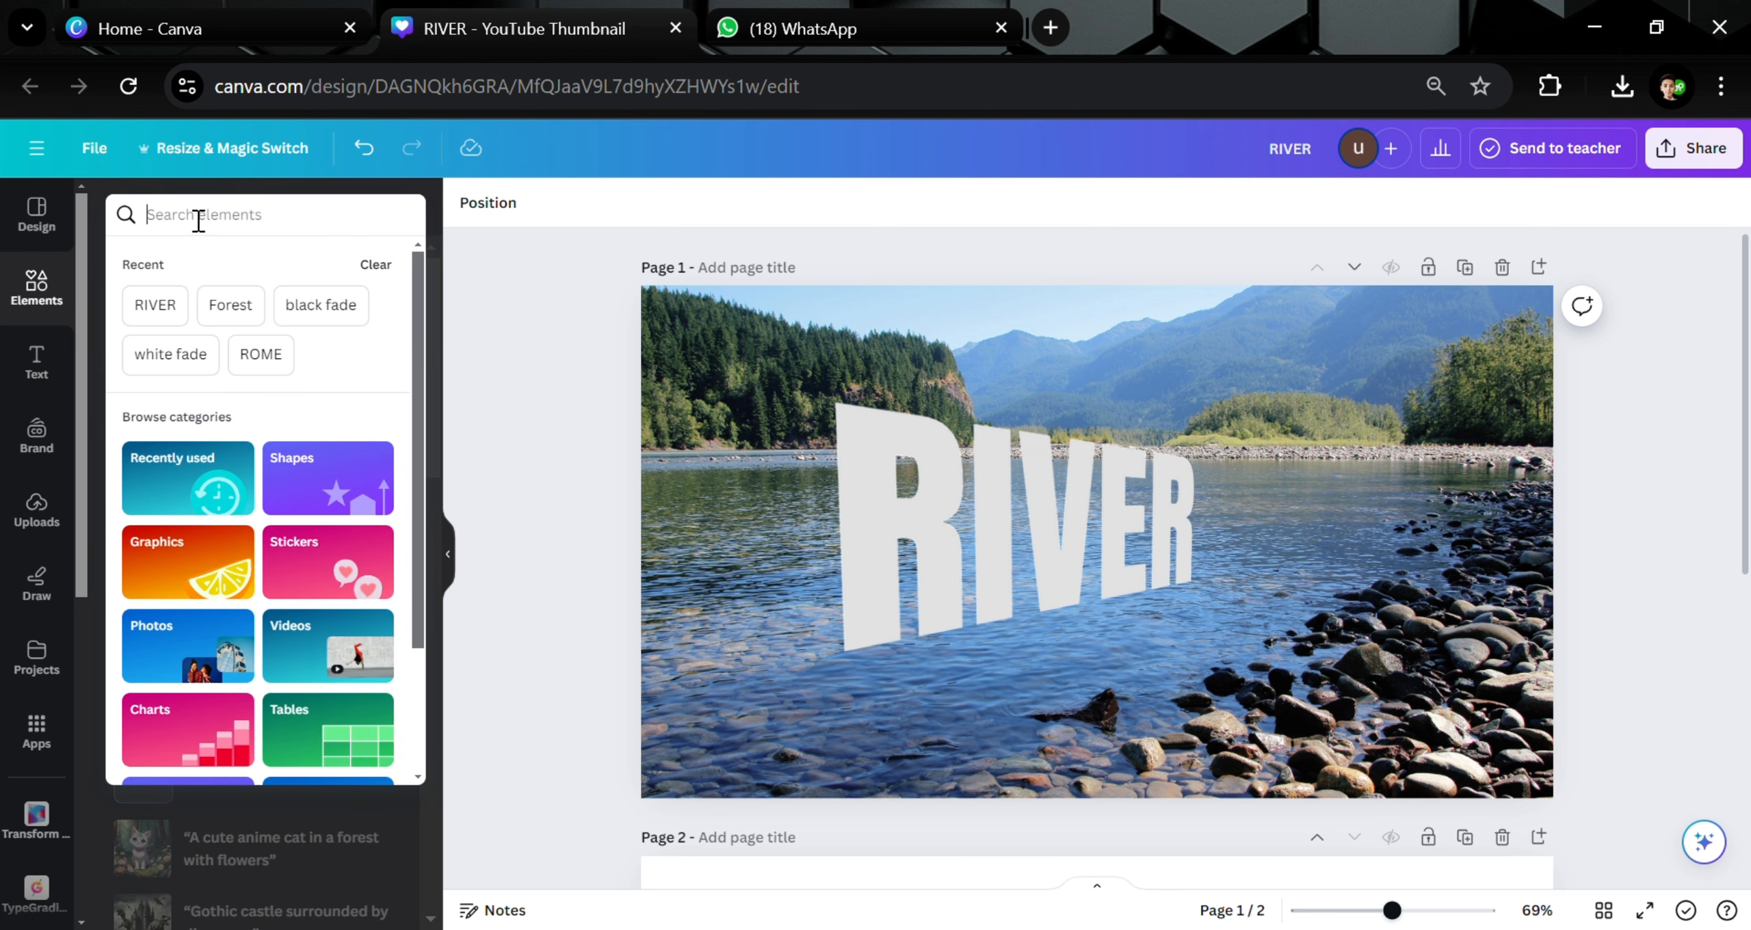
text(shodow)
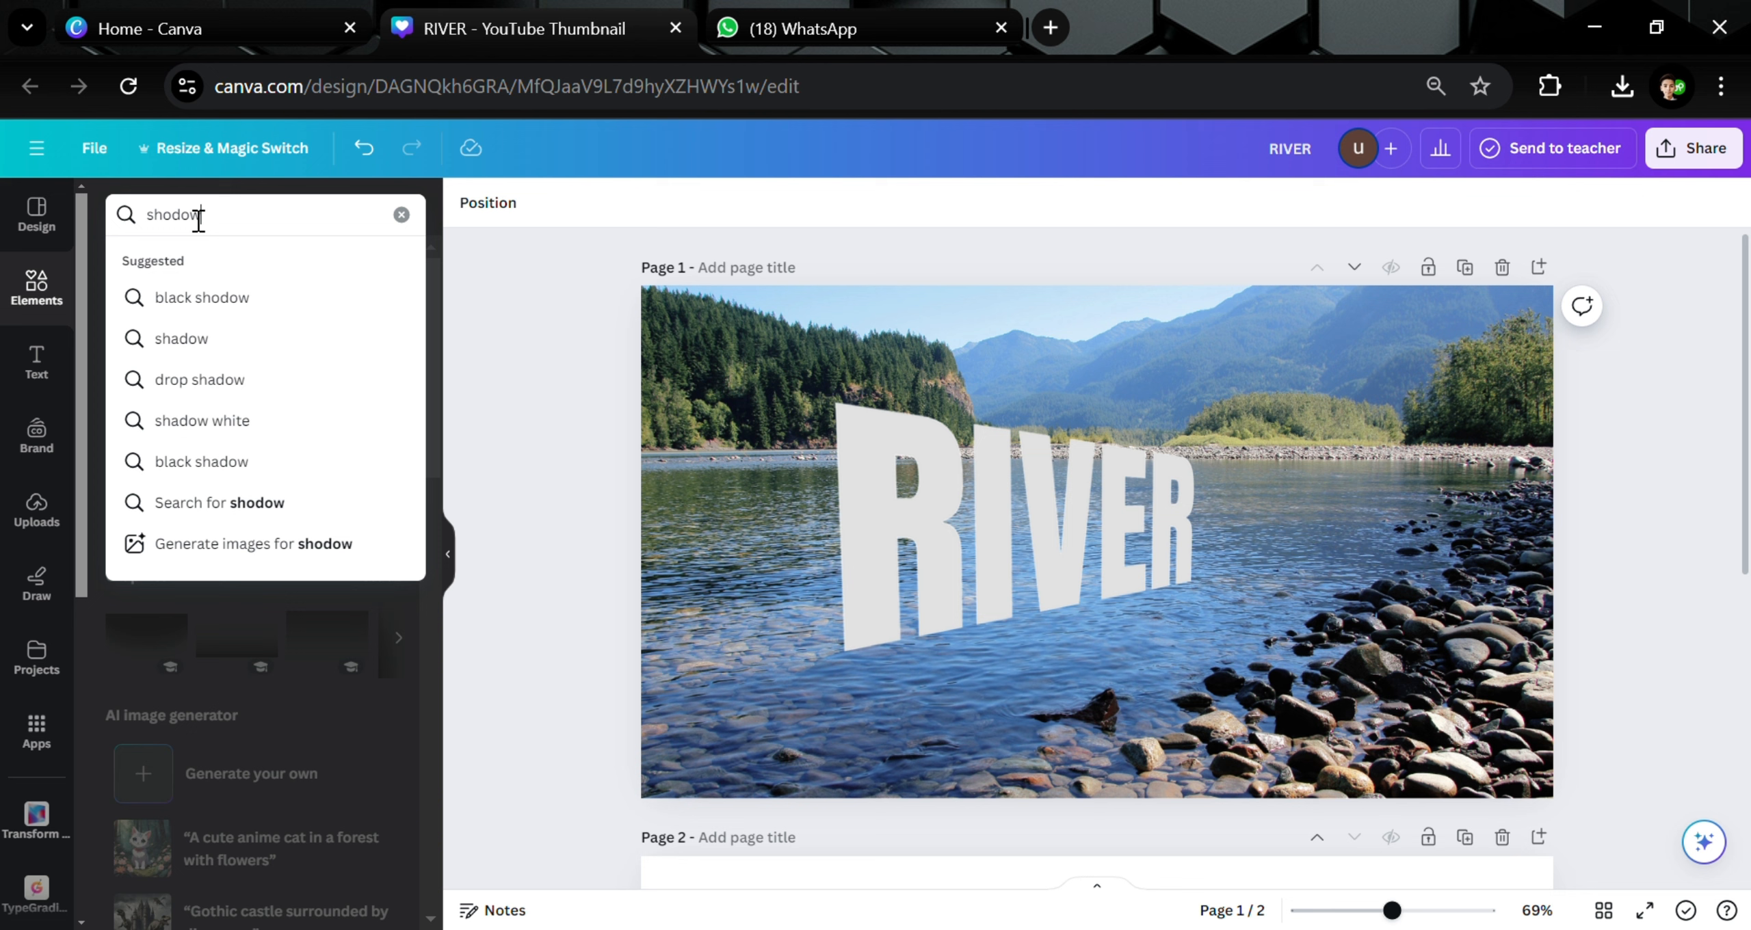
click(181, 339)
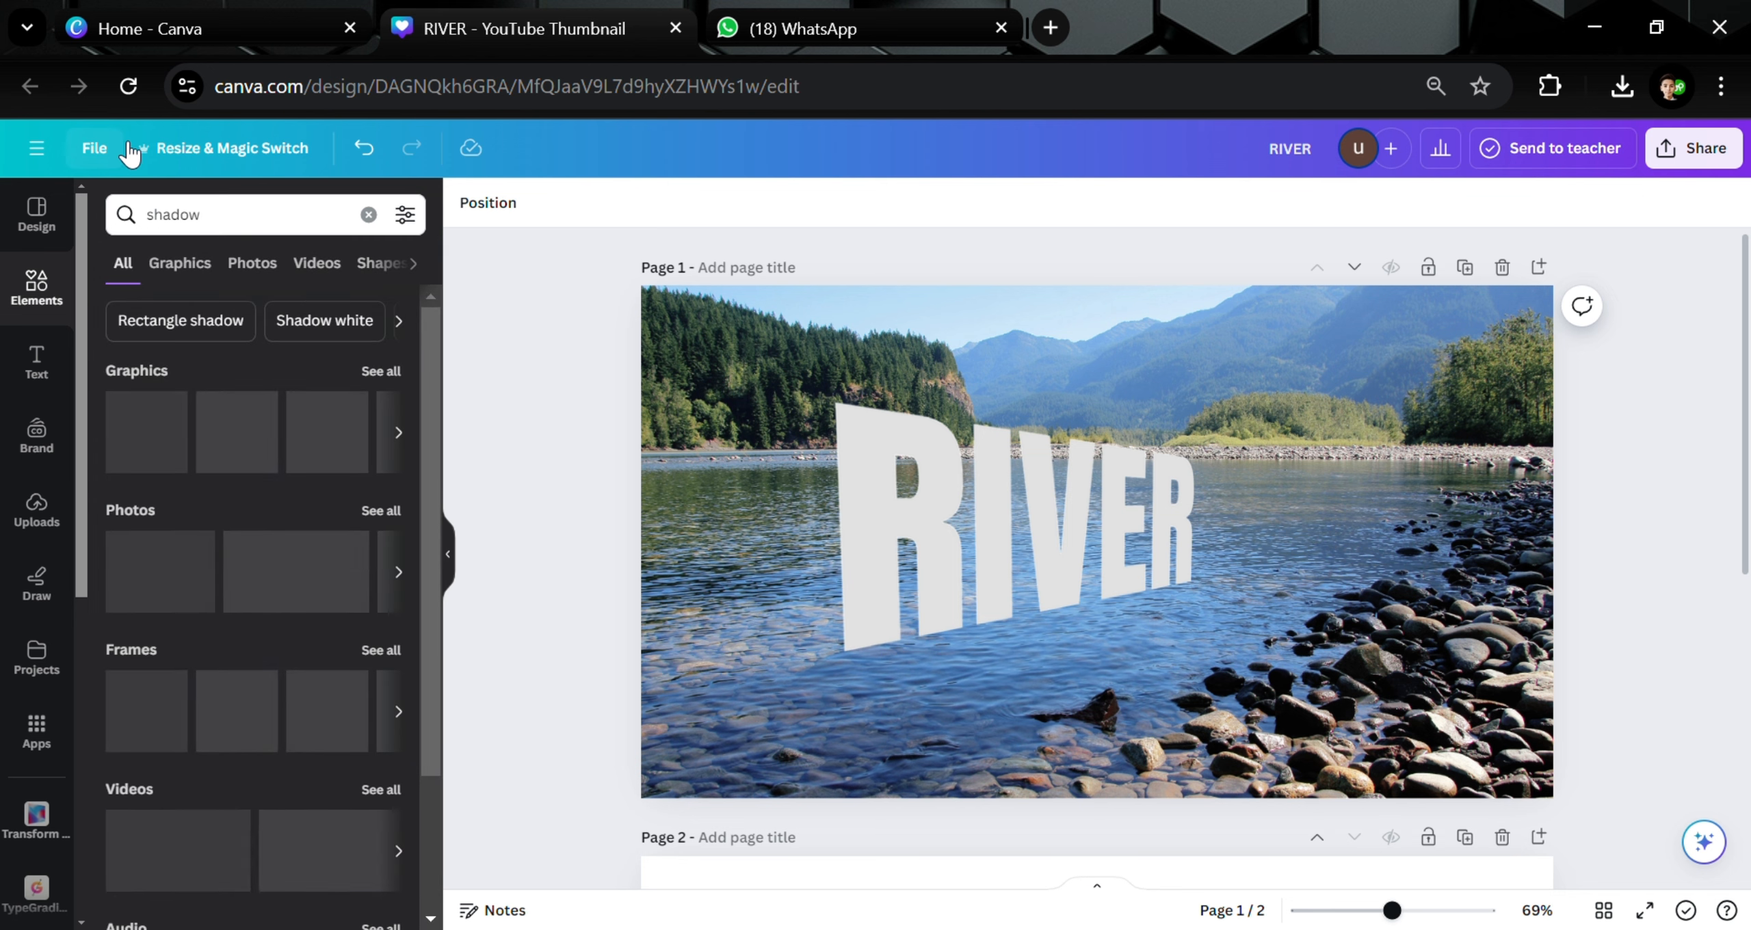
click(200, 270)
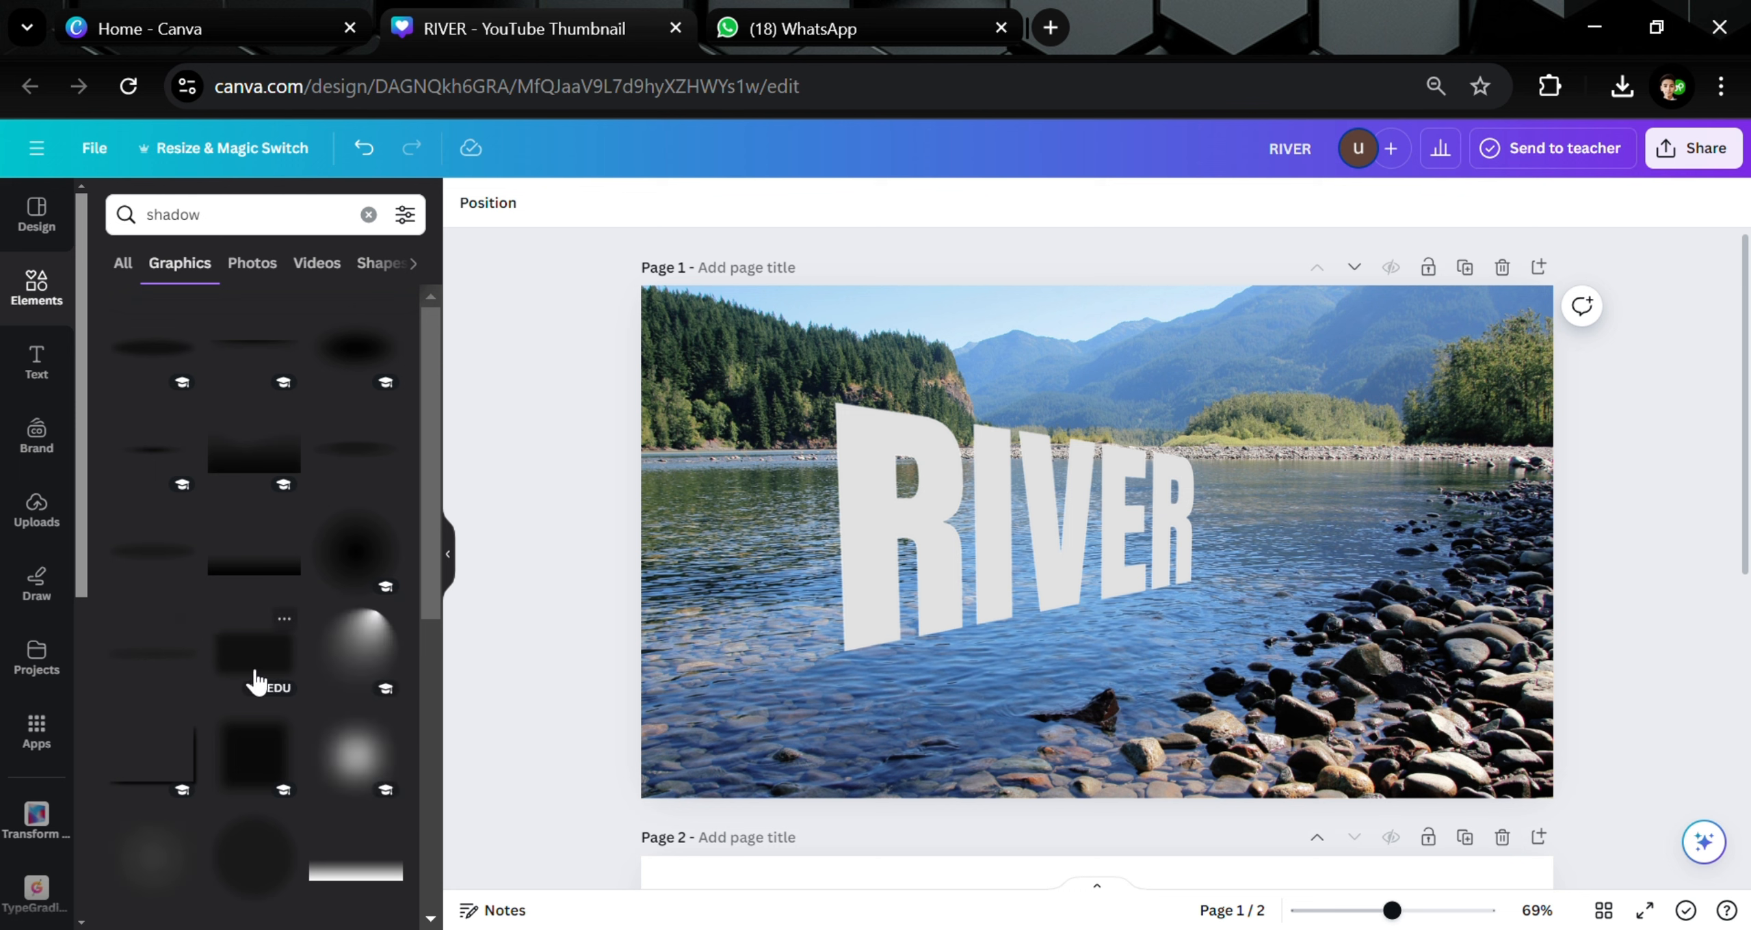
- Add a thin blurred black shadow graphic to page 1 and rotate it to match the slanted base of RIVER
click(150, 564)
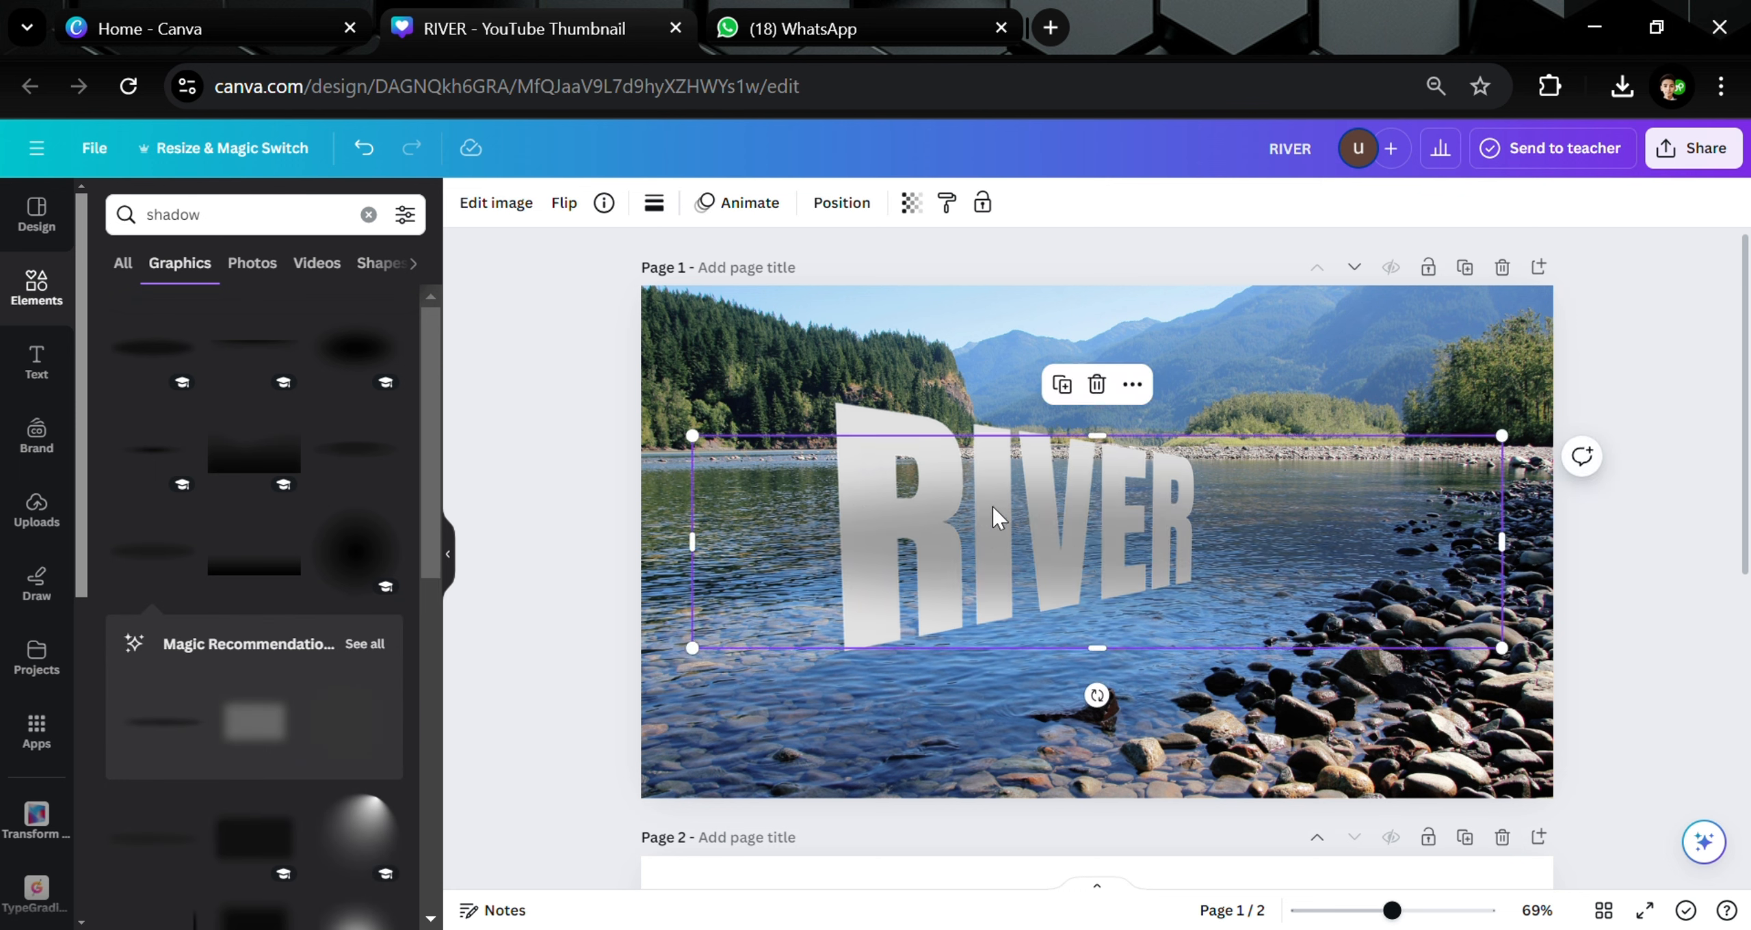
drag(997, 518, 32, 501)
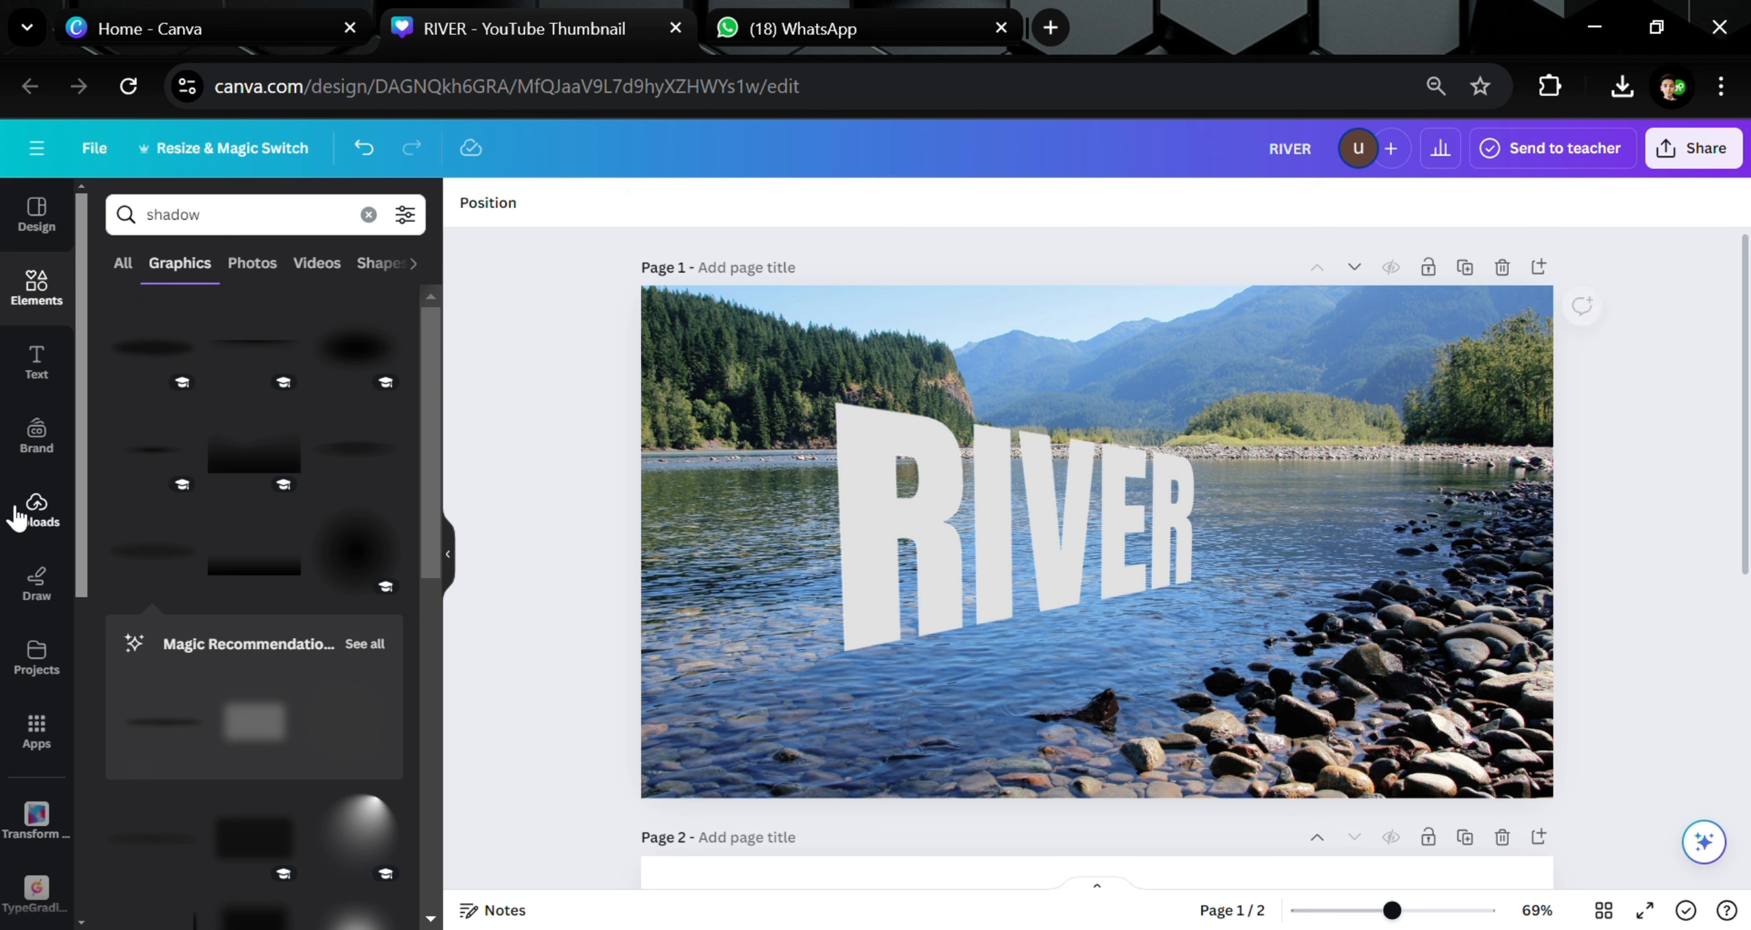
click(178, 746)
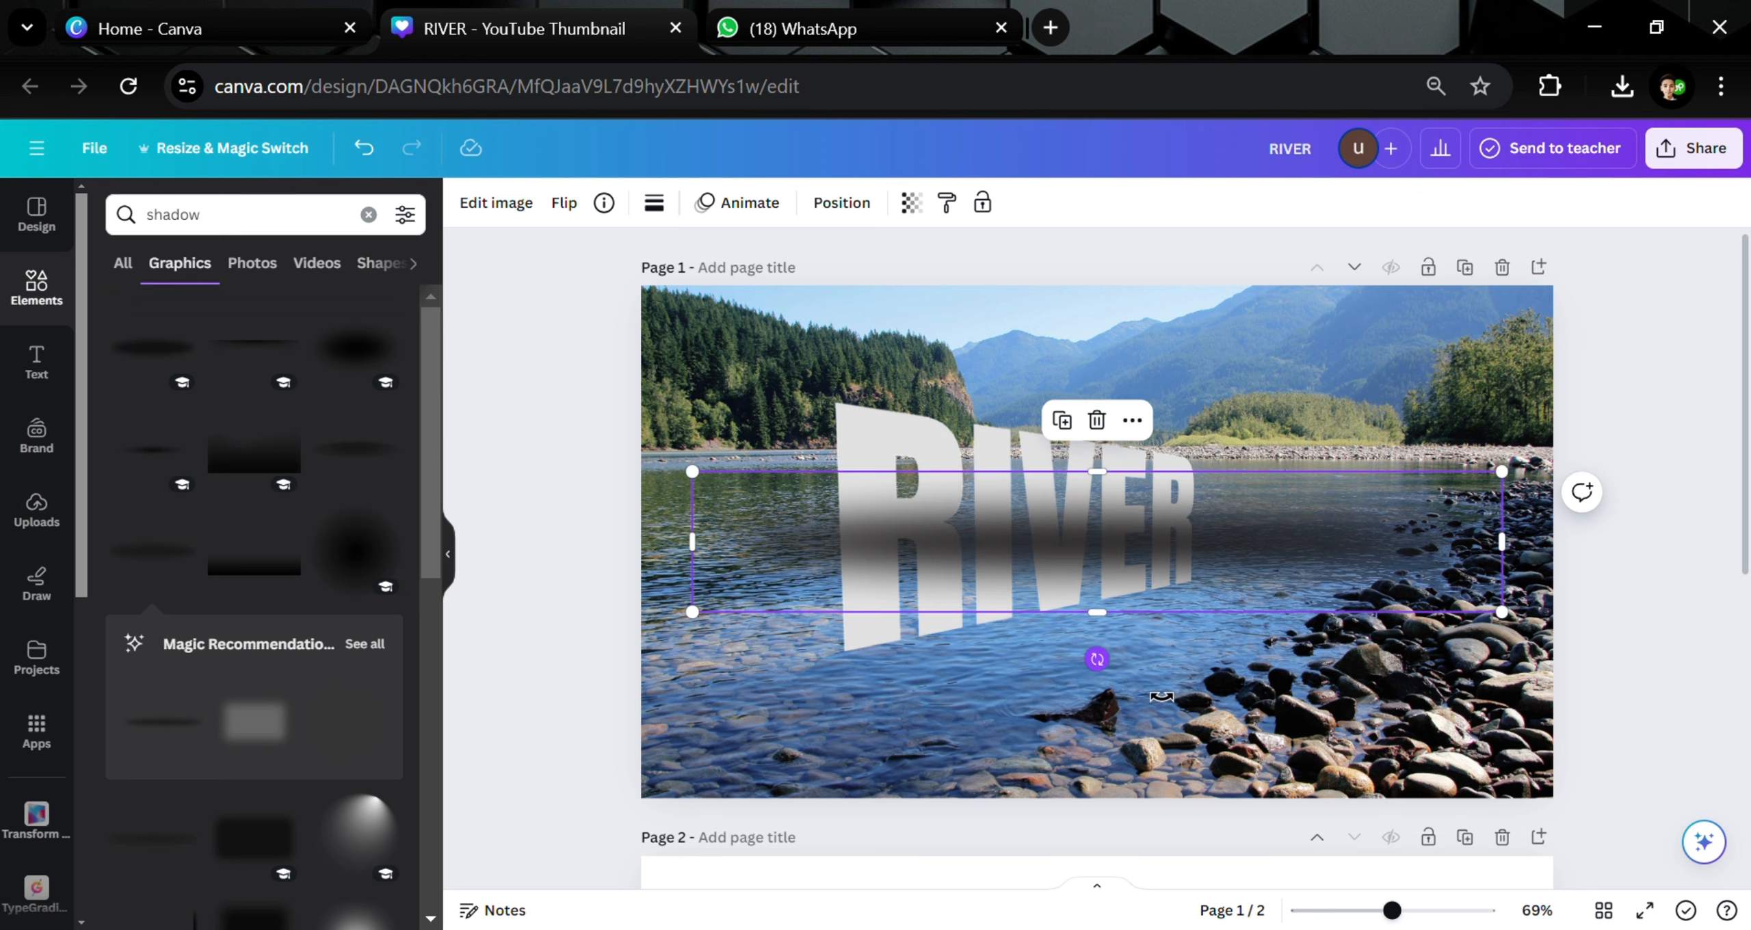
mouse_move(1161, 696)
mouse_down()
mouse_move(1125, 705)
mouse_move(1143, 701)
mouse_up()
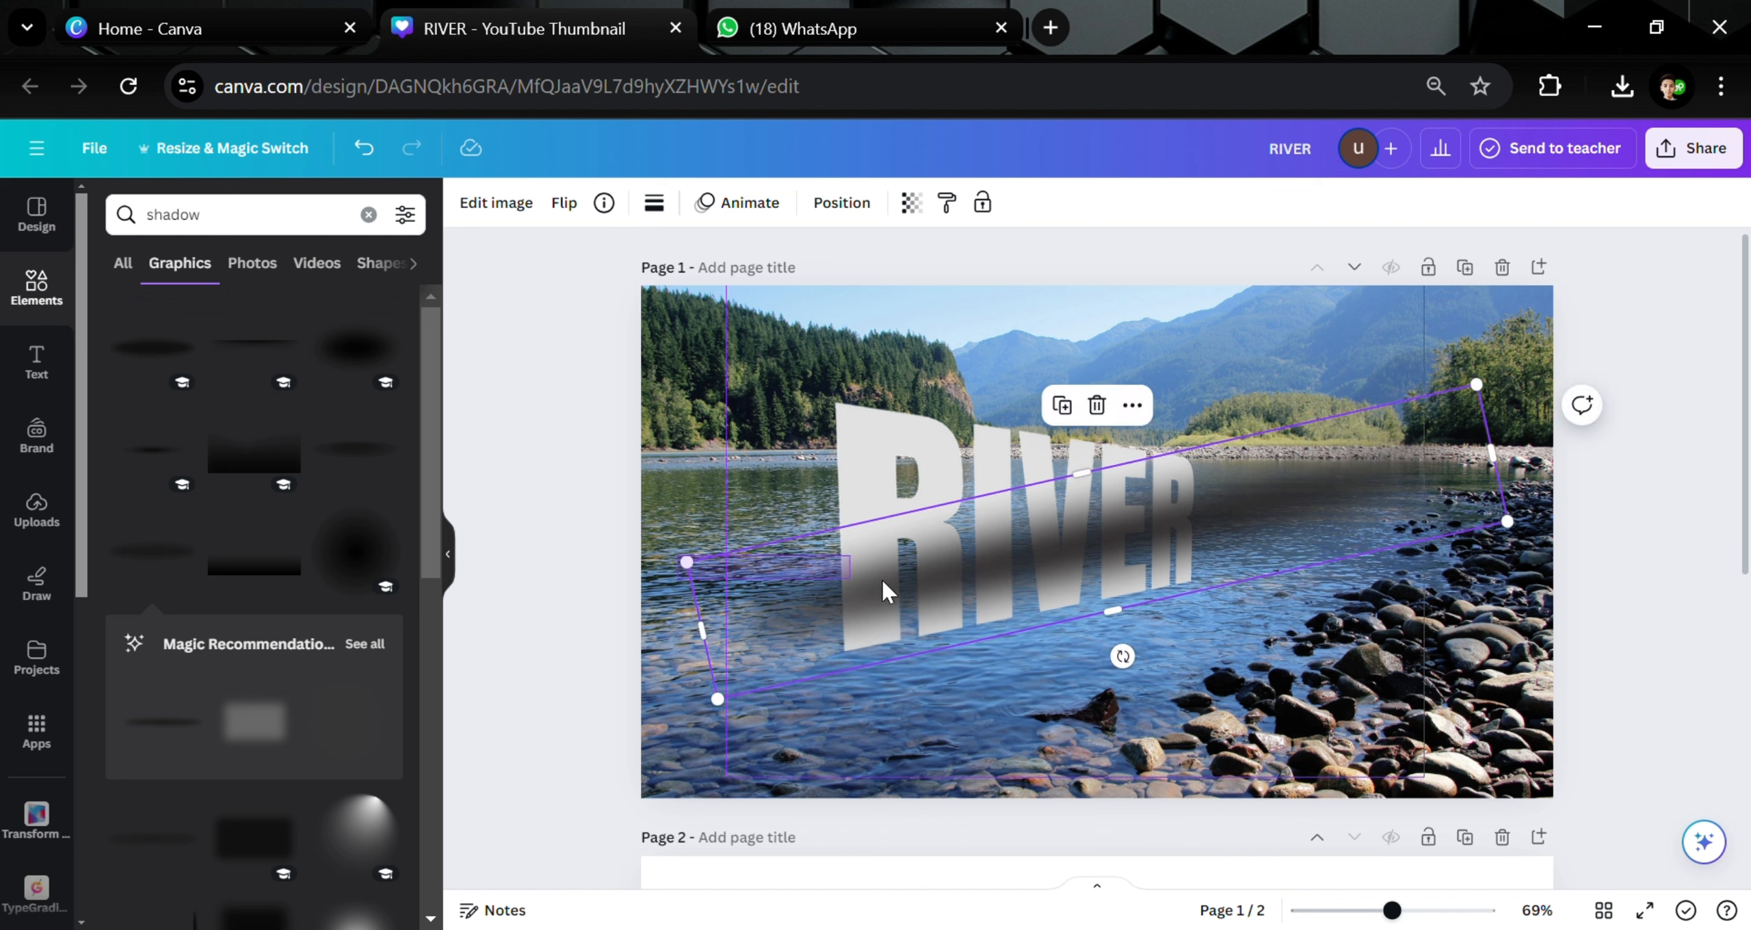
shift+click(958, 575)
click(1707, 343)
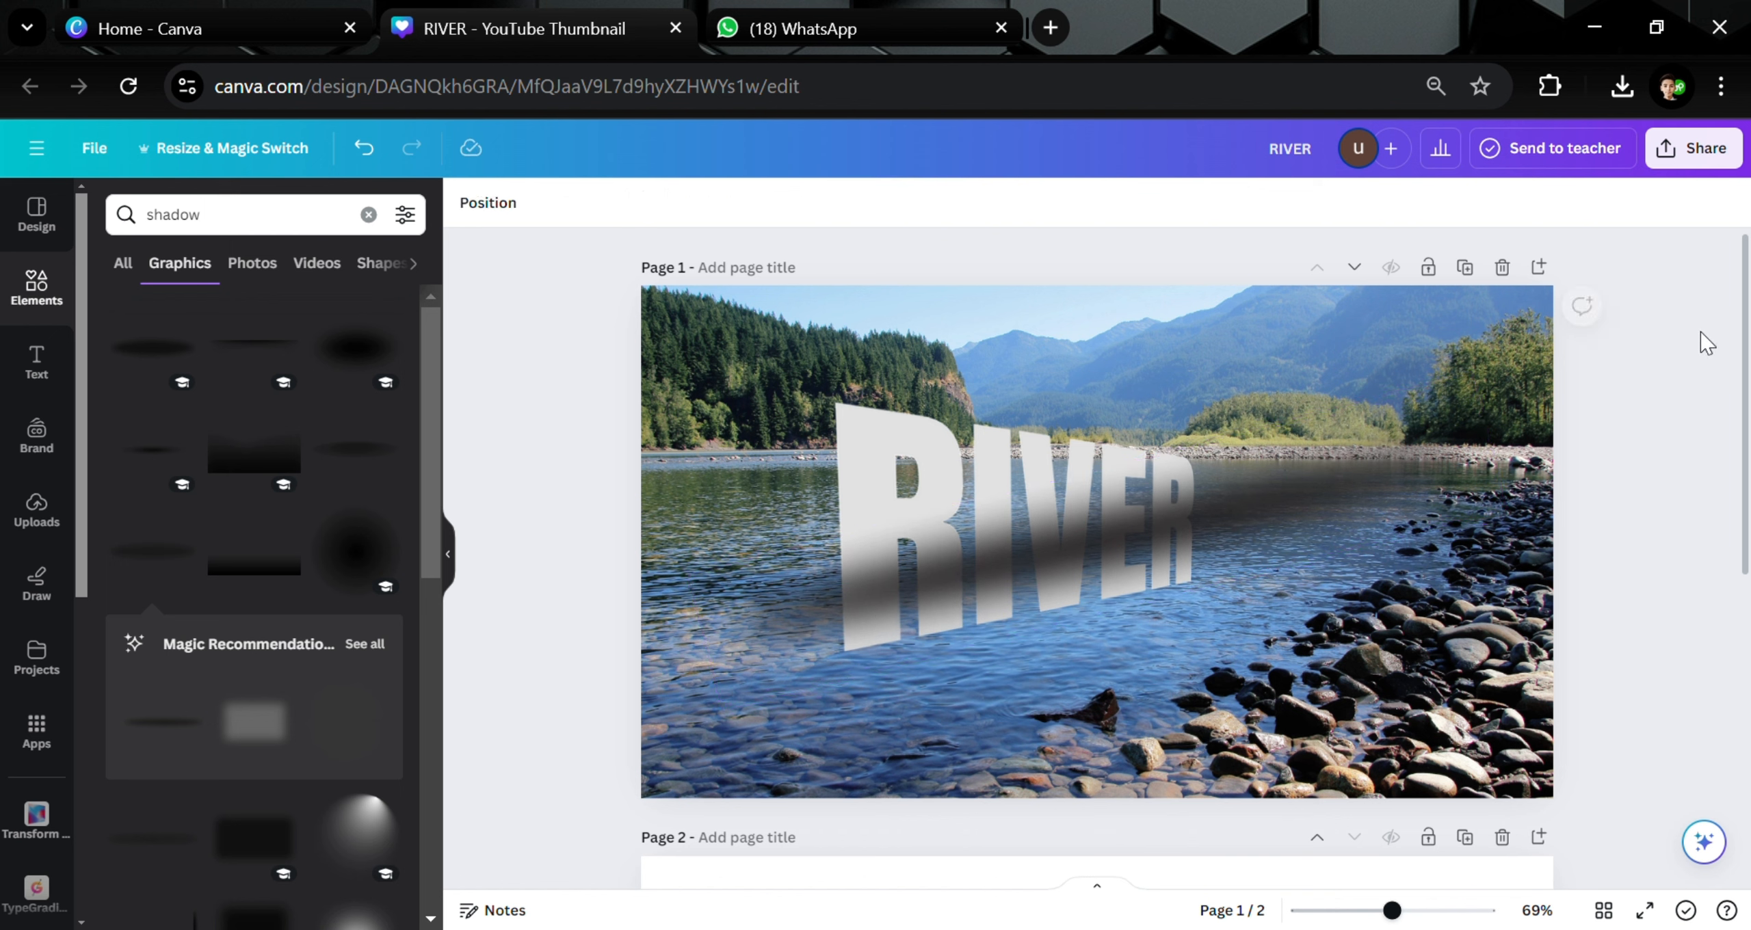
- Shrink the shadow to the word's width, place it along the base of RIVER and send it backward behind the letters
click(1469, 409)
drag(1490, 401, 1204, 594)
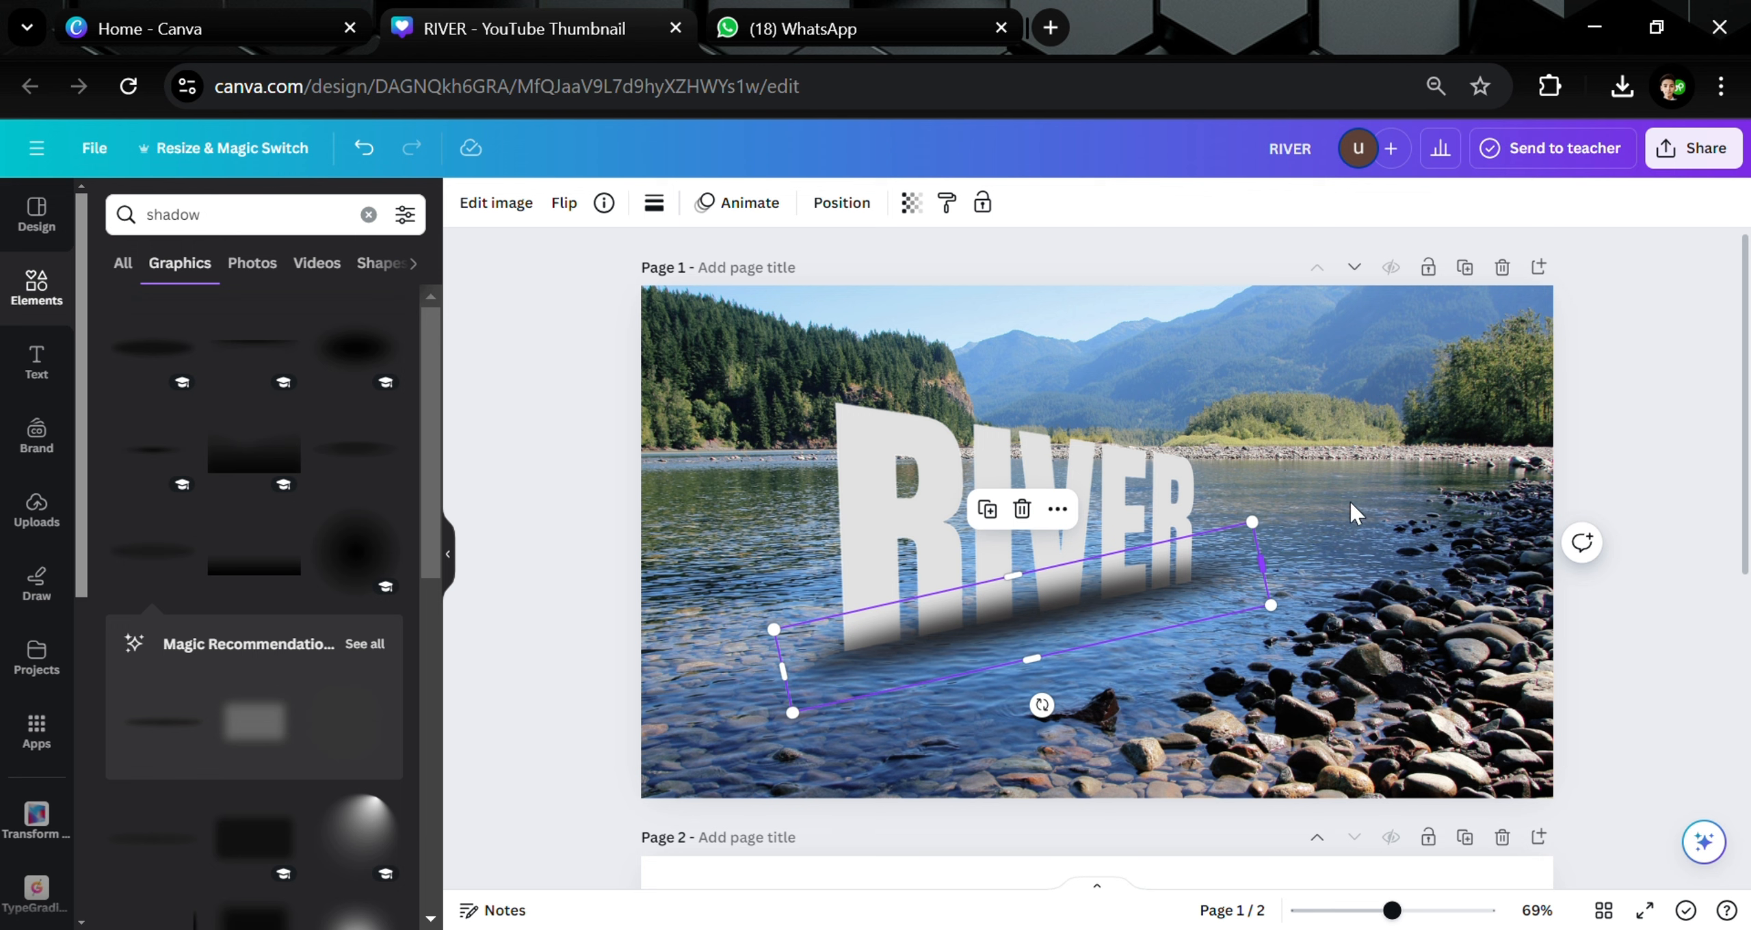
right_click(1109, 596)
mouse_move(1160, 577)
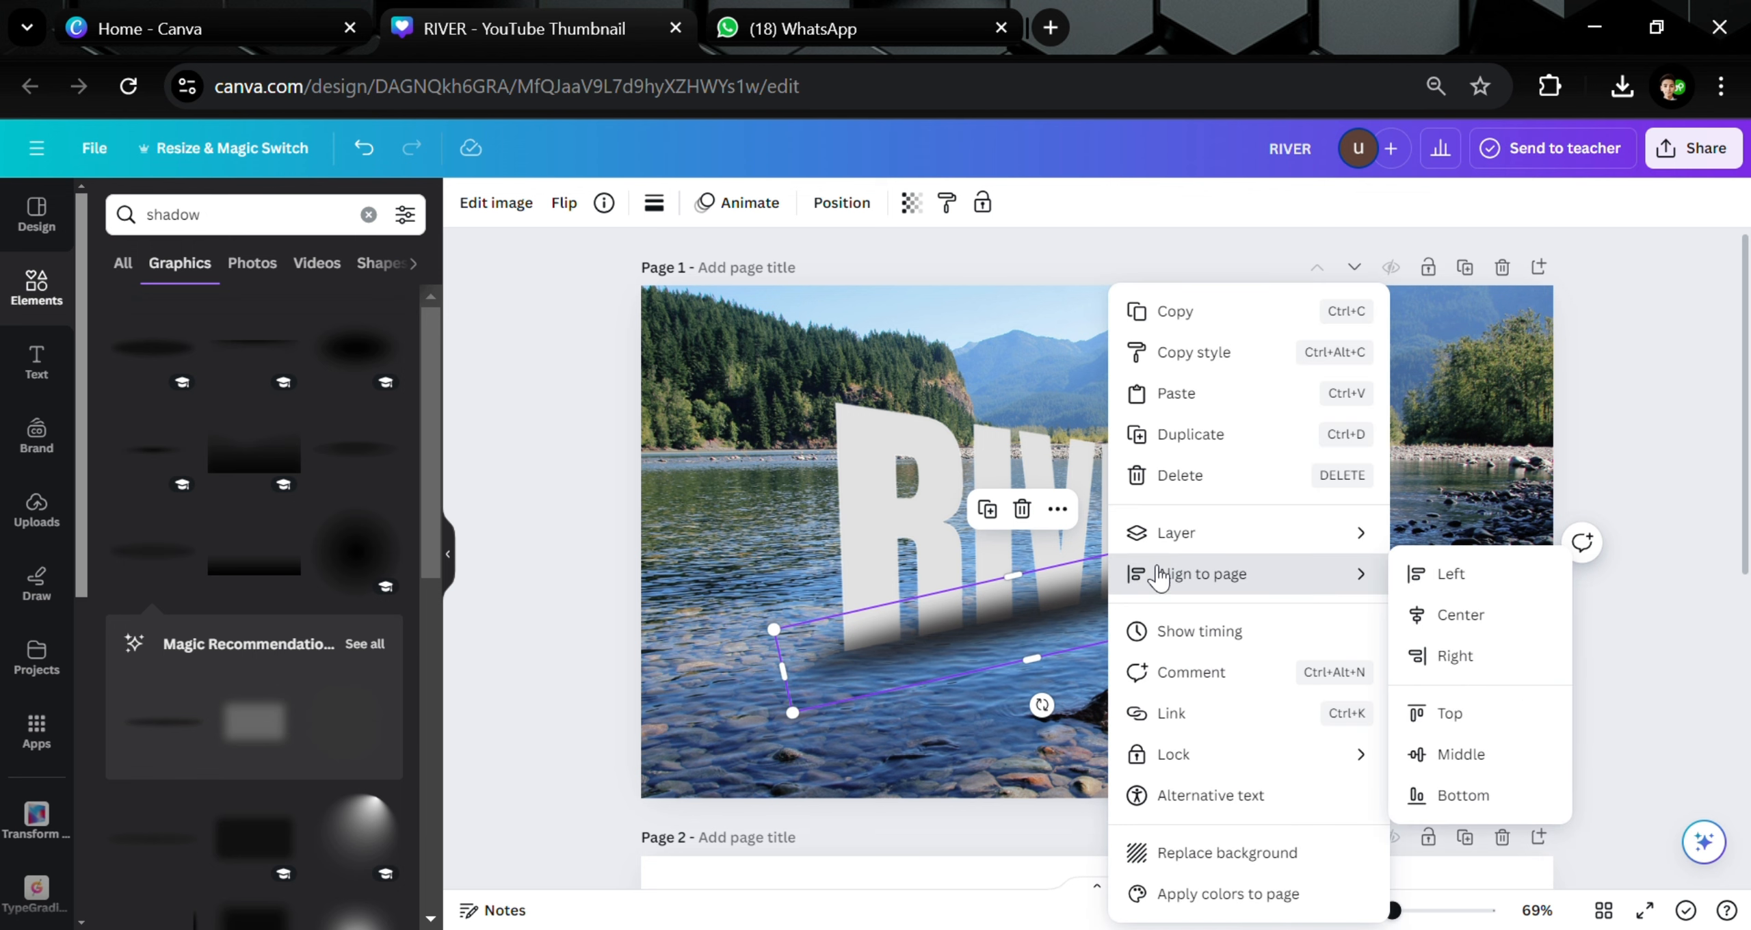
mouse_move(1165, 544)
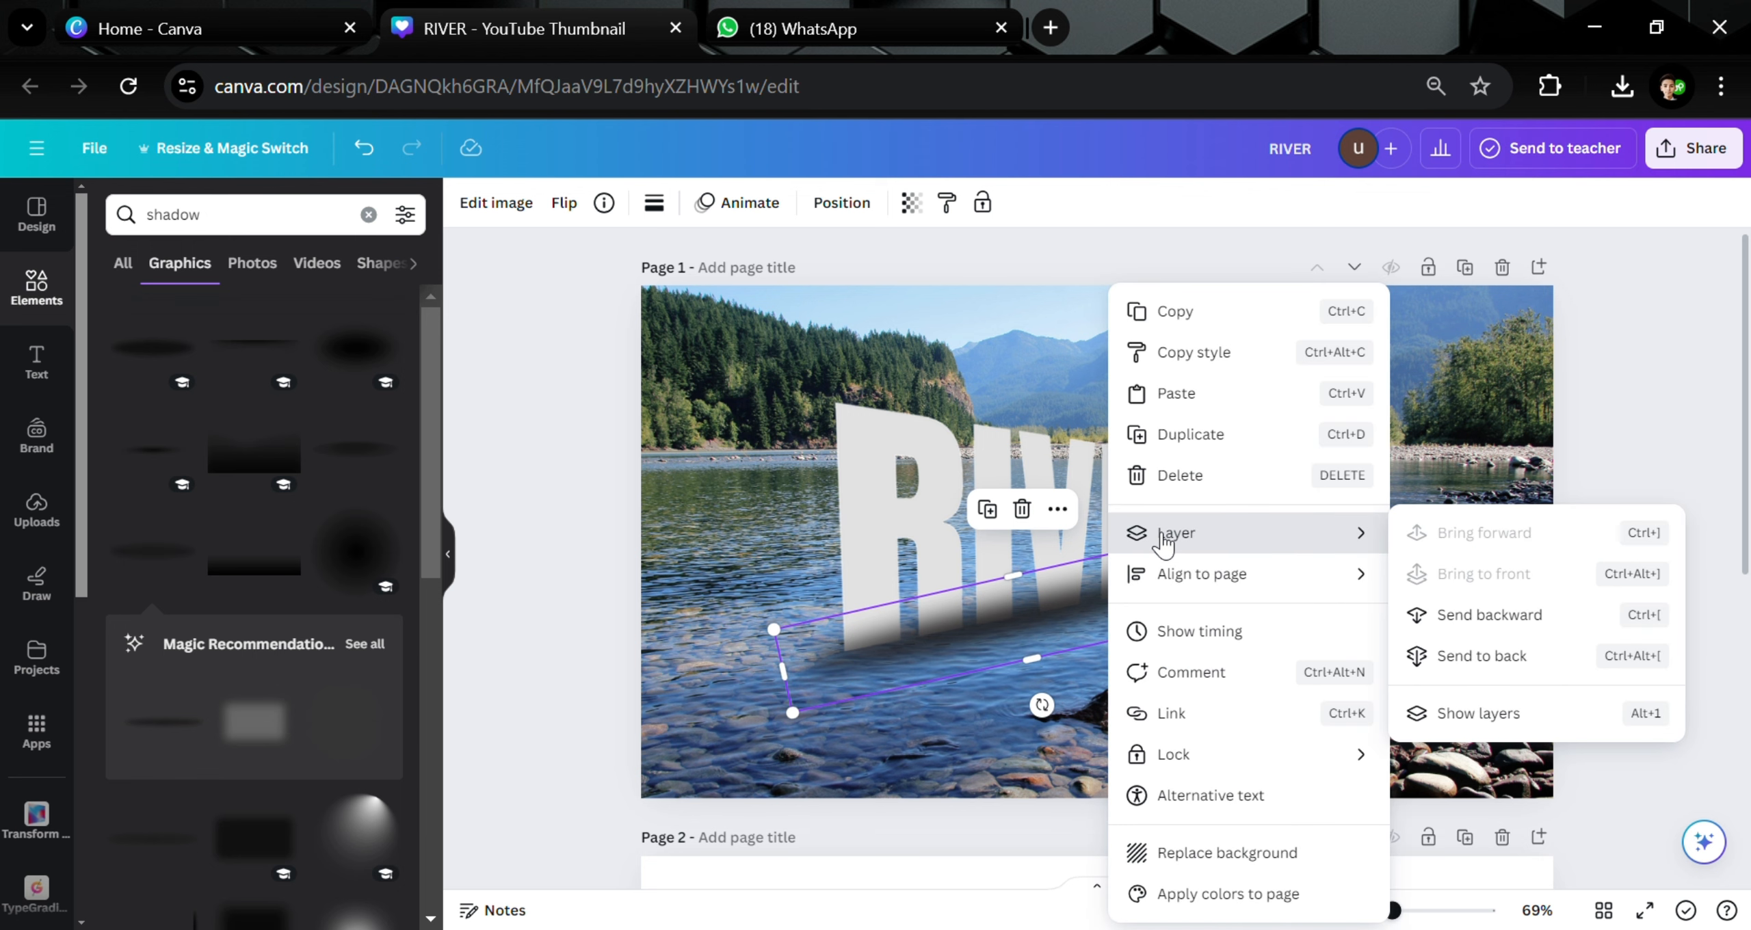
click(1523, 627)
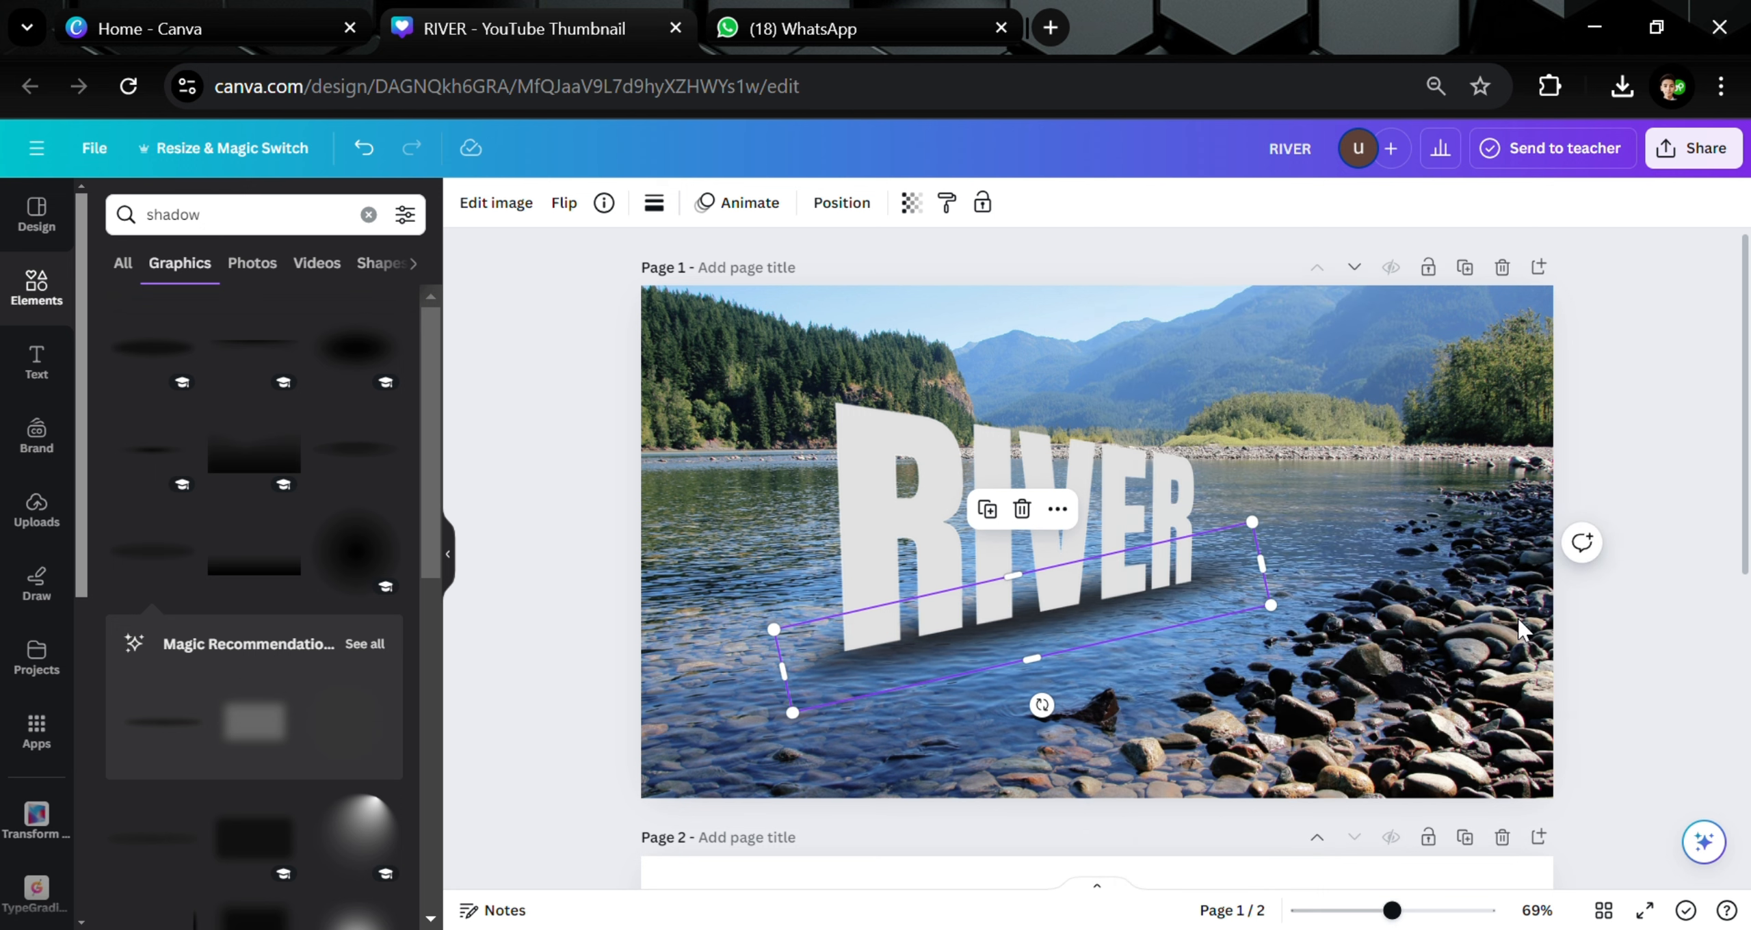
click(1656, 530)
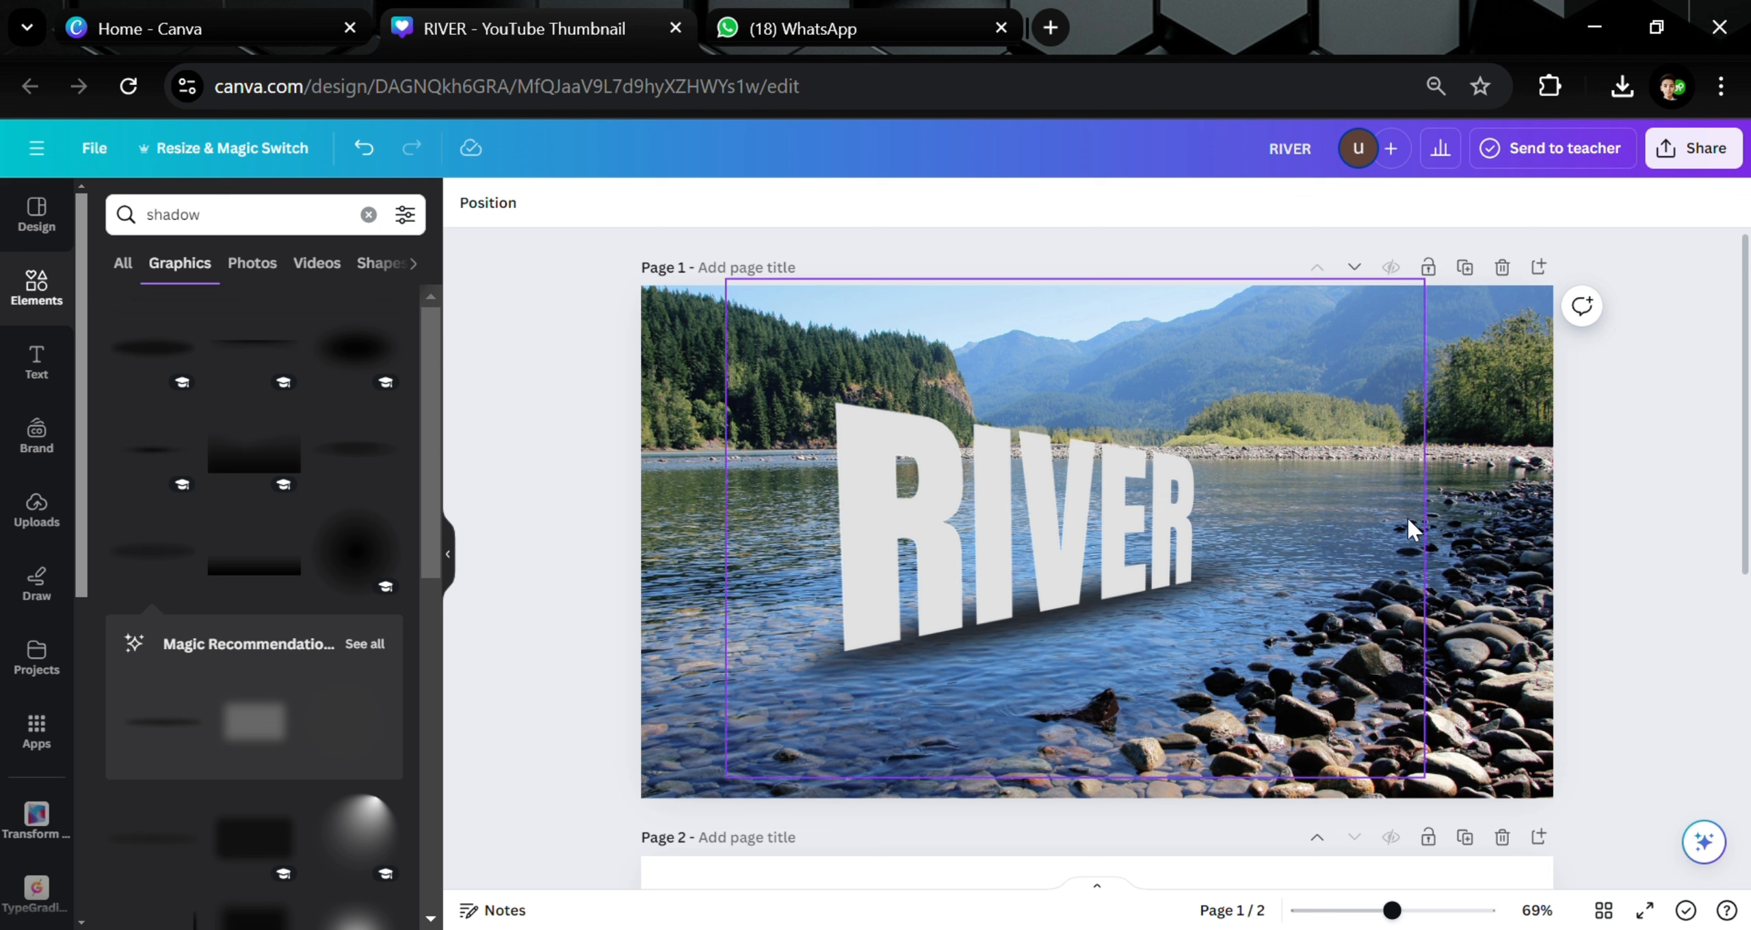
- Duplicate the RIVER image in place and flip the copy vertically
click(1040, 470)
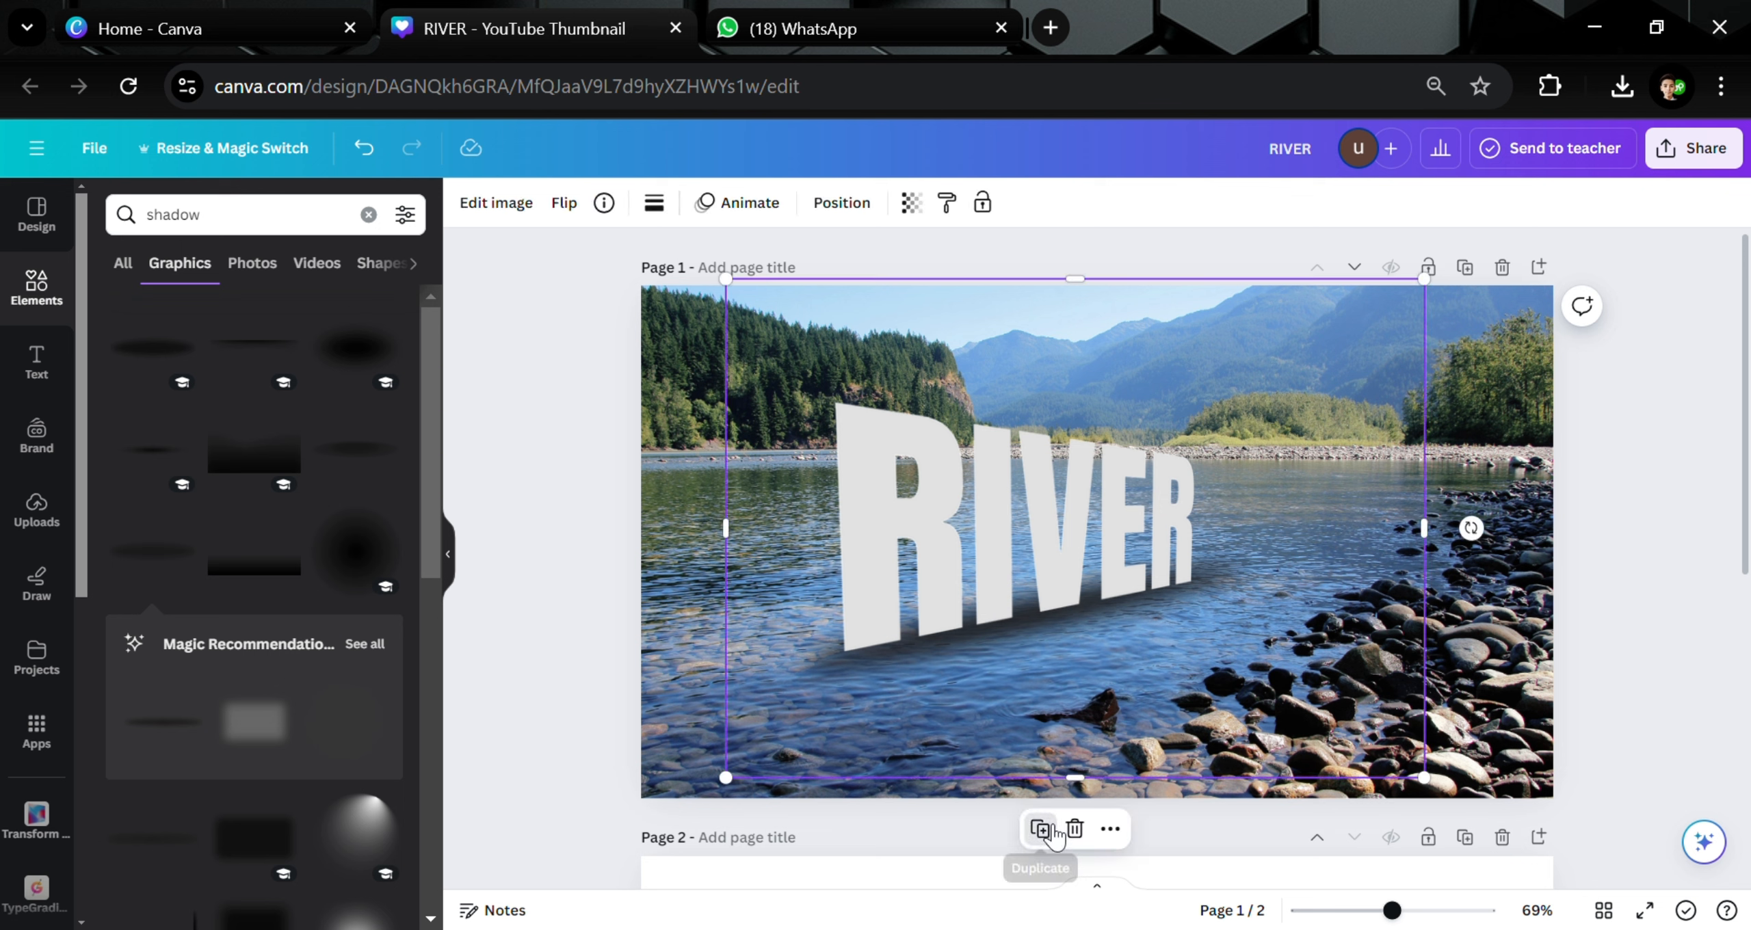
mouse_move(1016, 637)
mouse_down()
mouse_move(1001, 618)
mouse_move(1012, 640)
mouse_up()
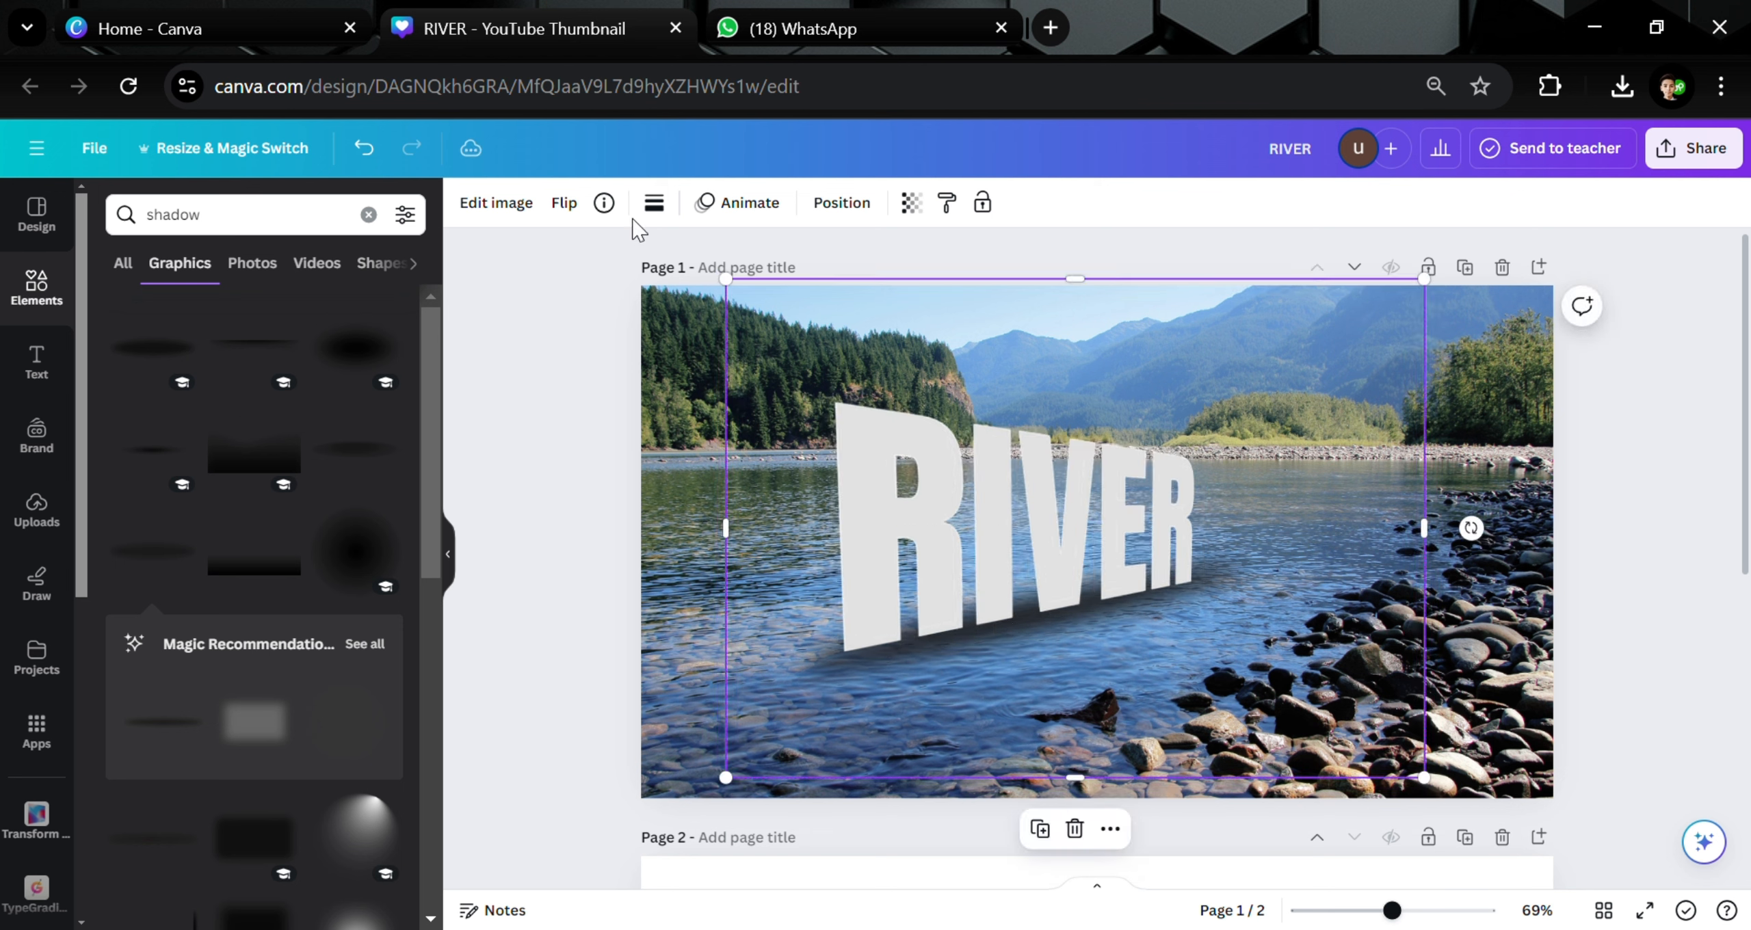
click(563, 203)
click(611, 298)
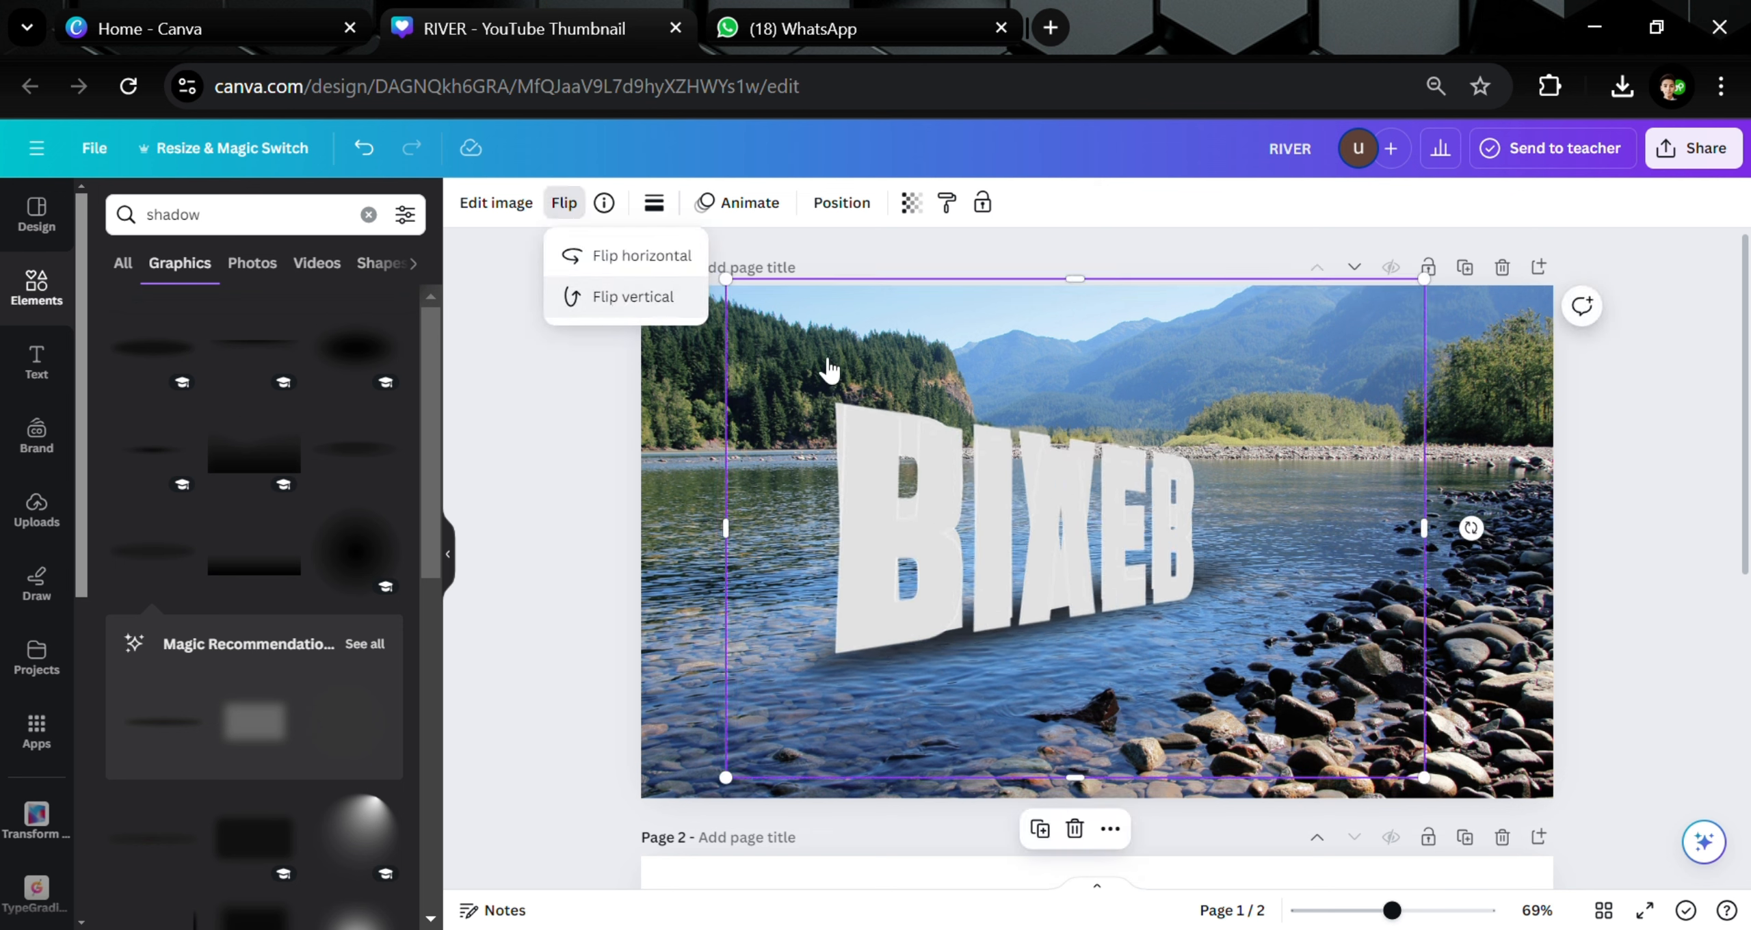
- Move and rotate the flipped copy so it mirrors RIVER from its base, and crop off the copy's lower part
mouse_move(1095, 479)
mouse_down()
mouse_move(1105, 694)
mouse_move(1121, 477)
mouse_up()
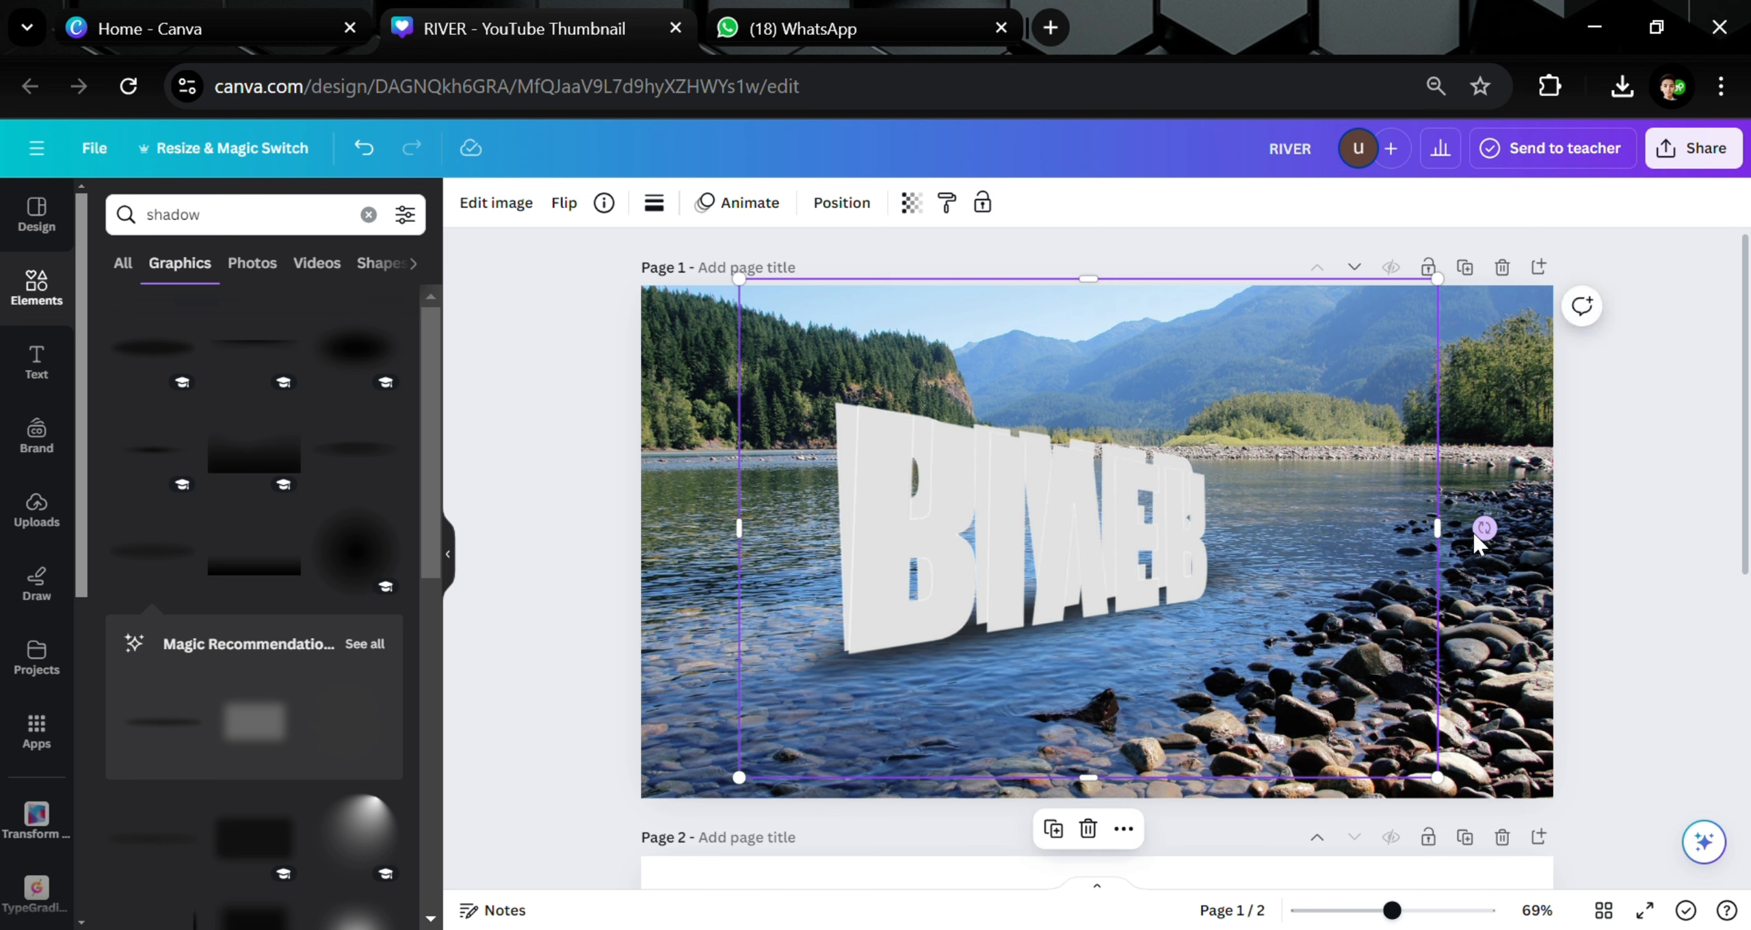
drag(1484, 528, 1409, 452)
drag(1249, 548, 1253, 627)
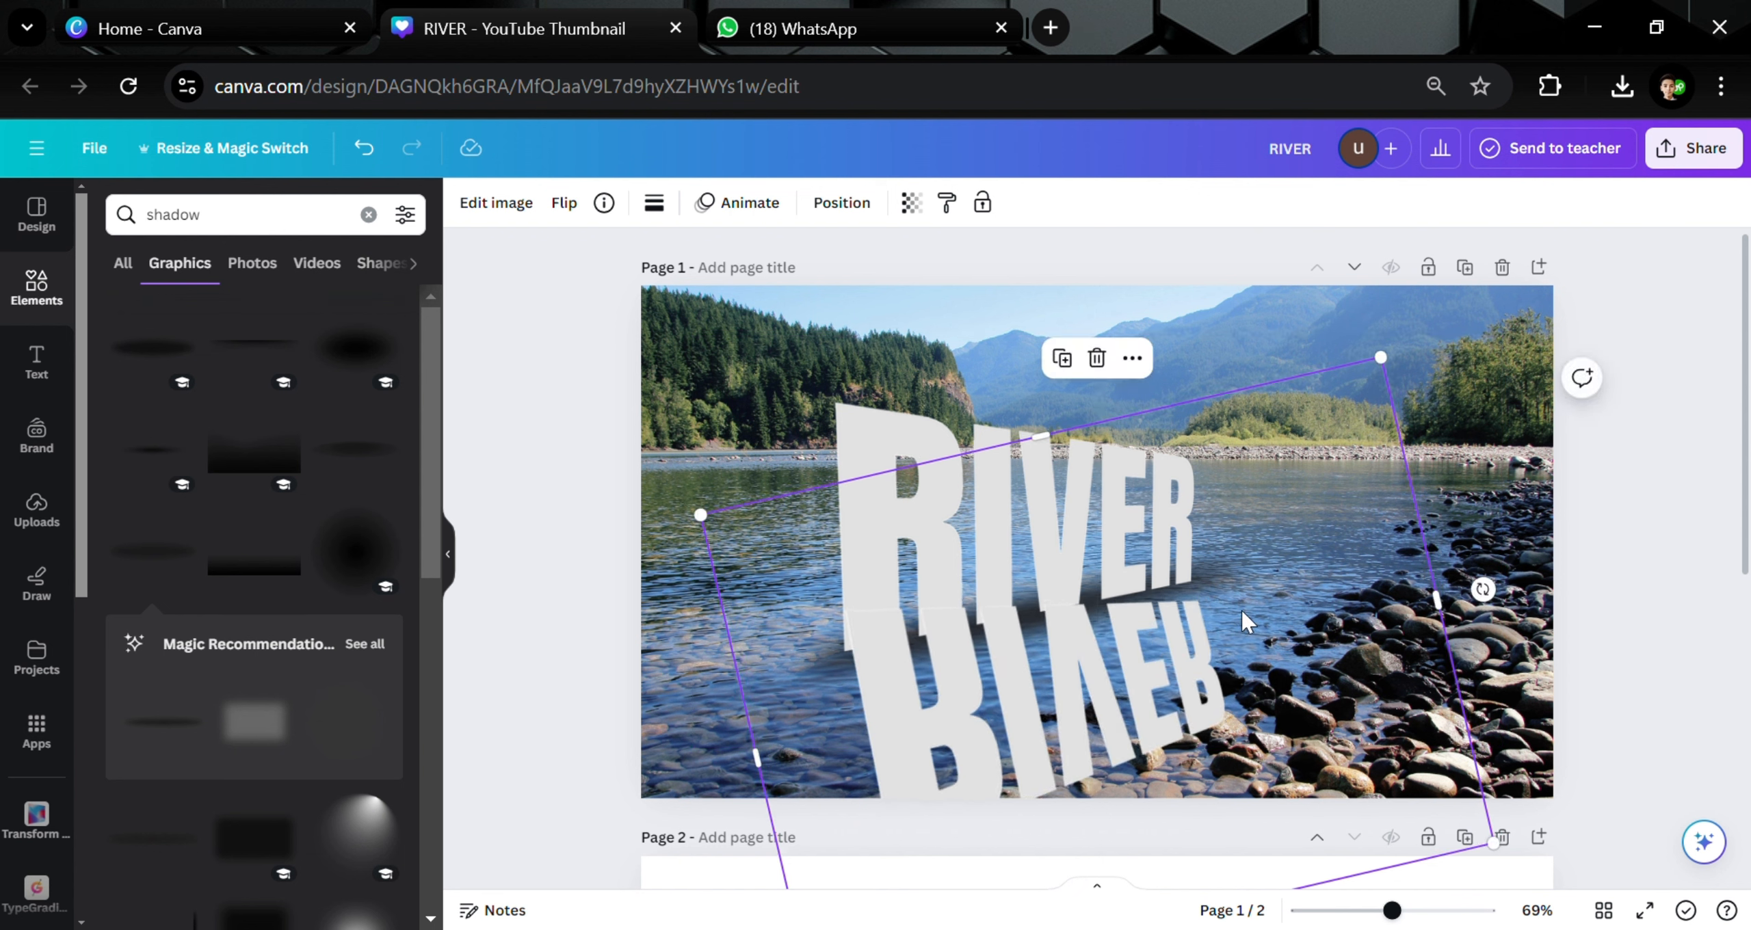
drag(1485, 596, 1471, 548)
drag(1220, 637, 1235, 638)
scroll(1317, 753, down, 3)
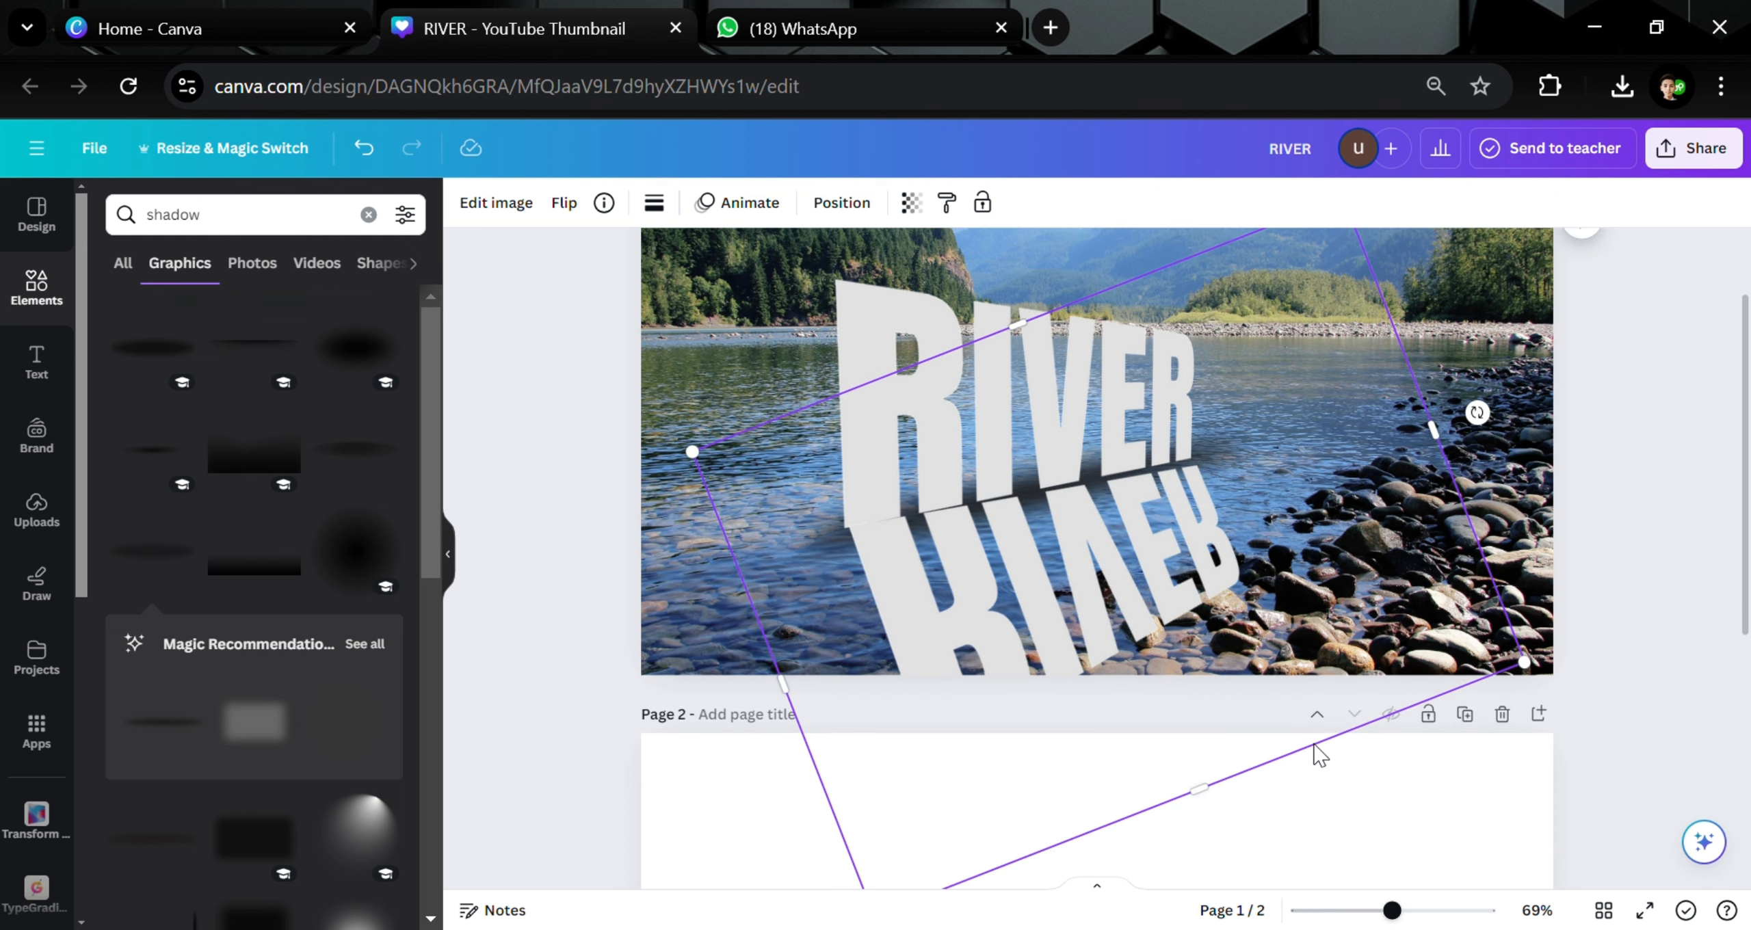
drag(1235, 732, 1100, 545)
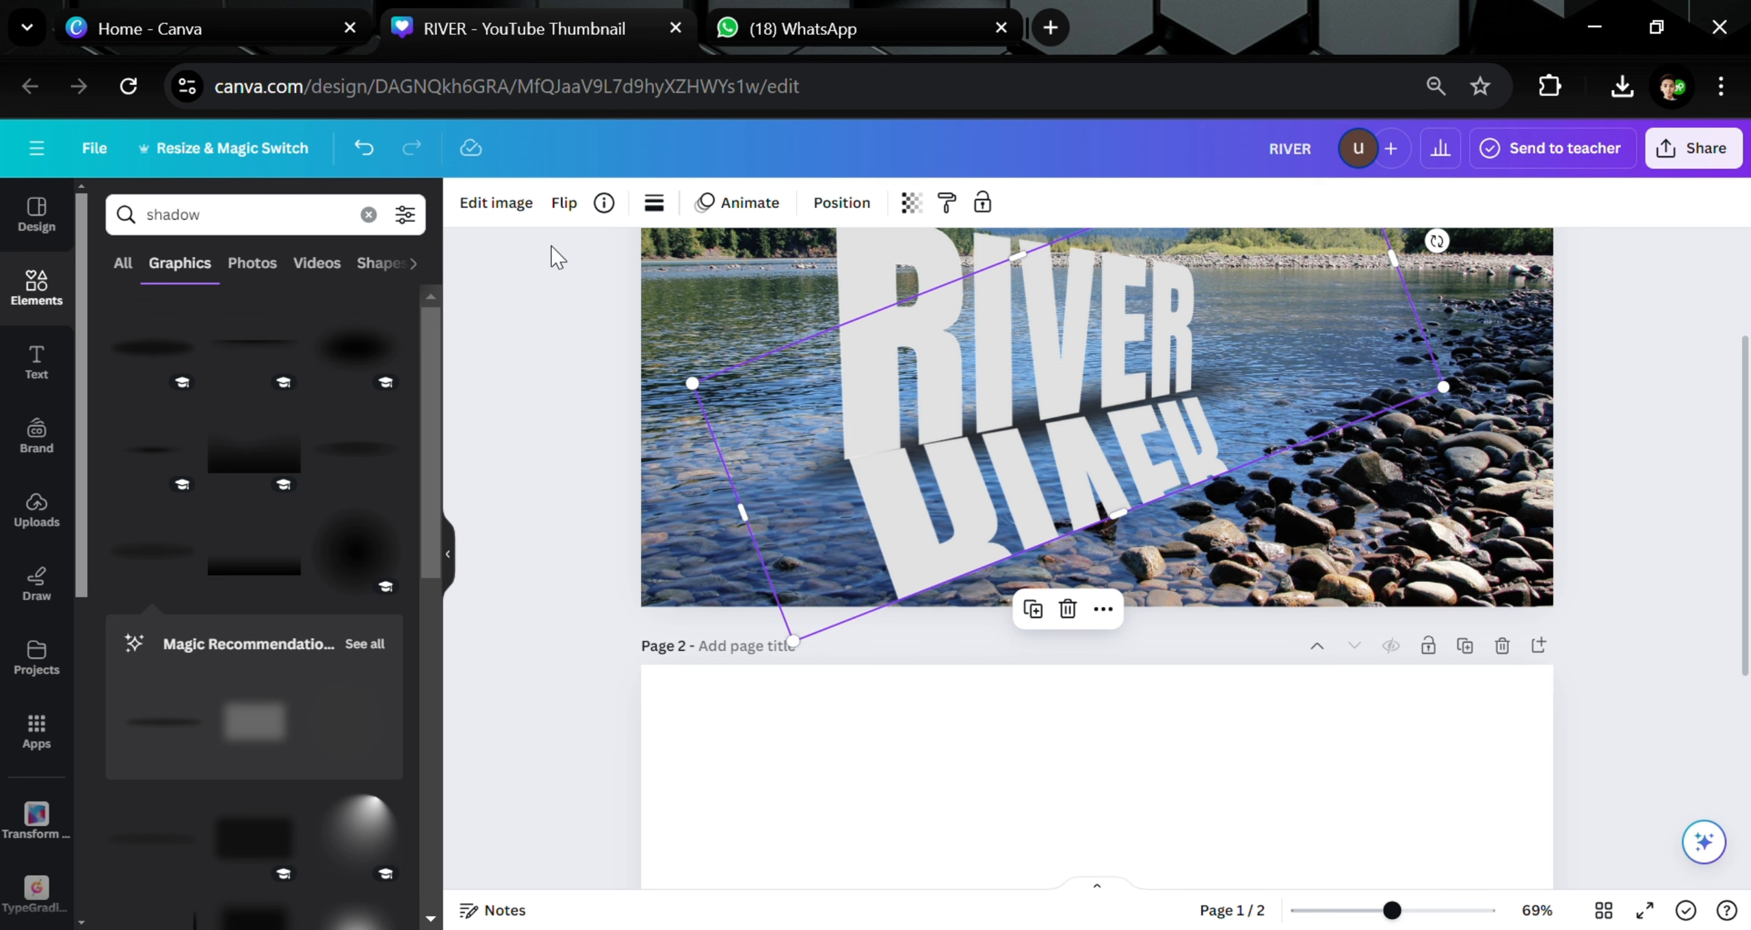
- Open the Liquify effect for the flipped RIVER copy from the image editing apps
click(498, 205)
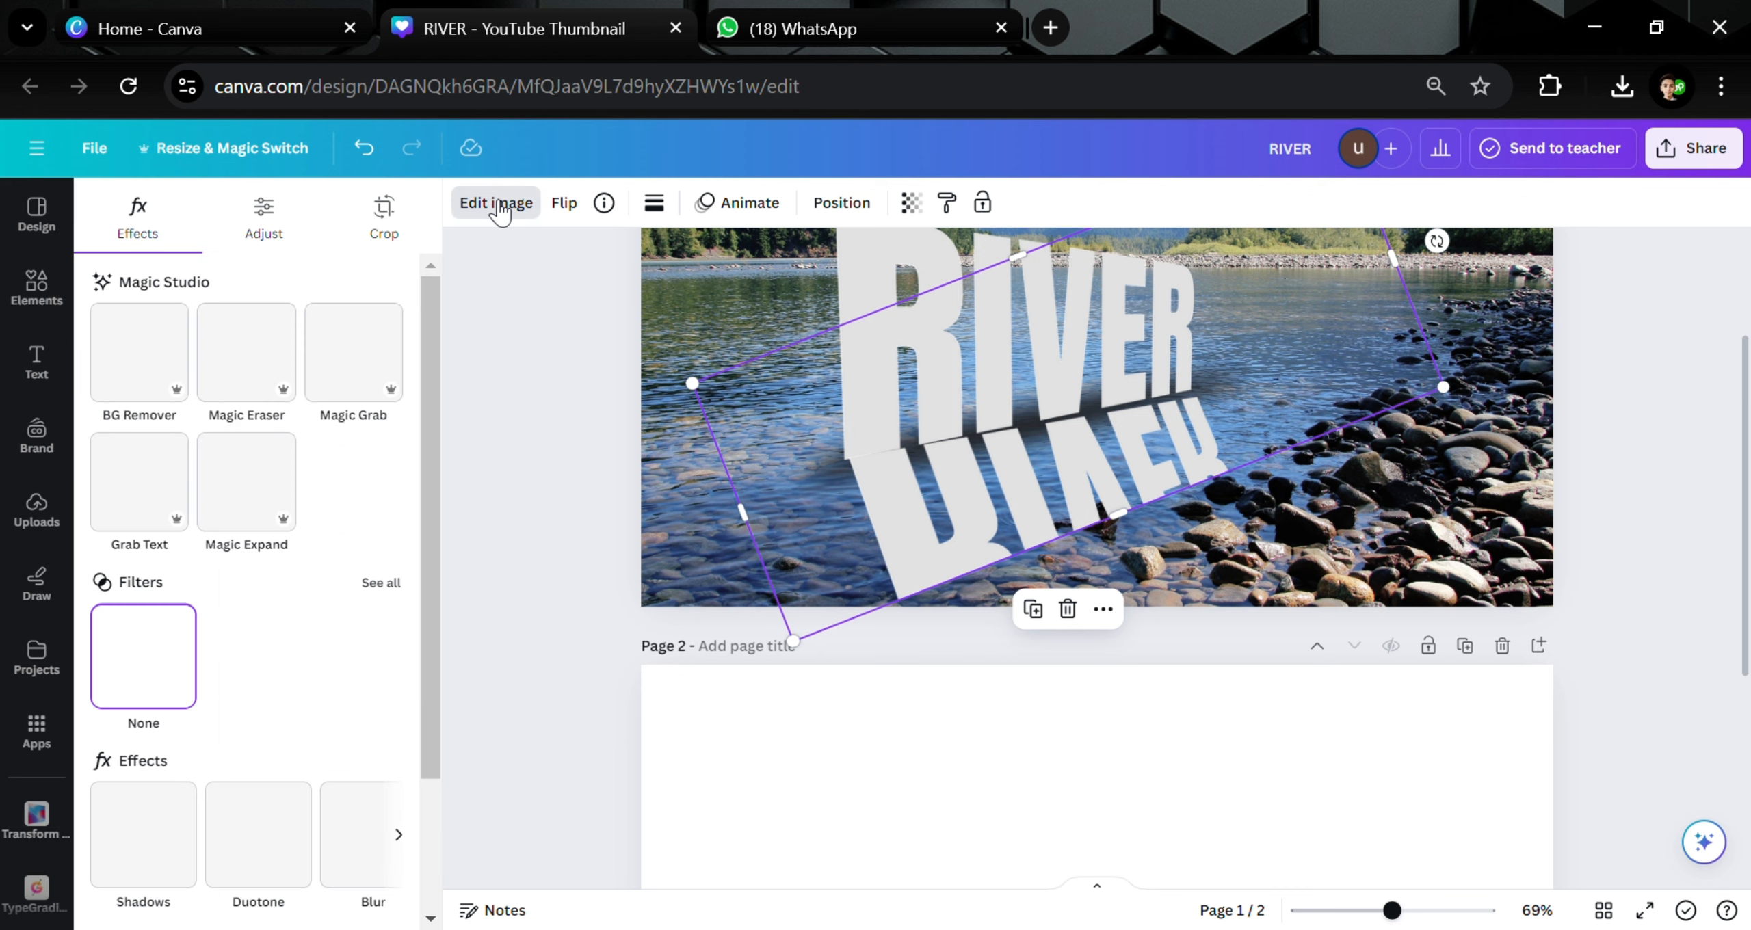
scroll(168, 704, down, 3)
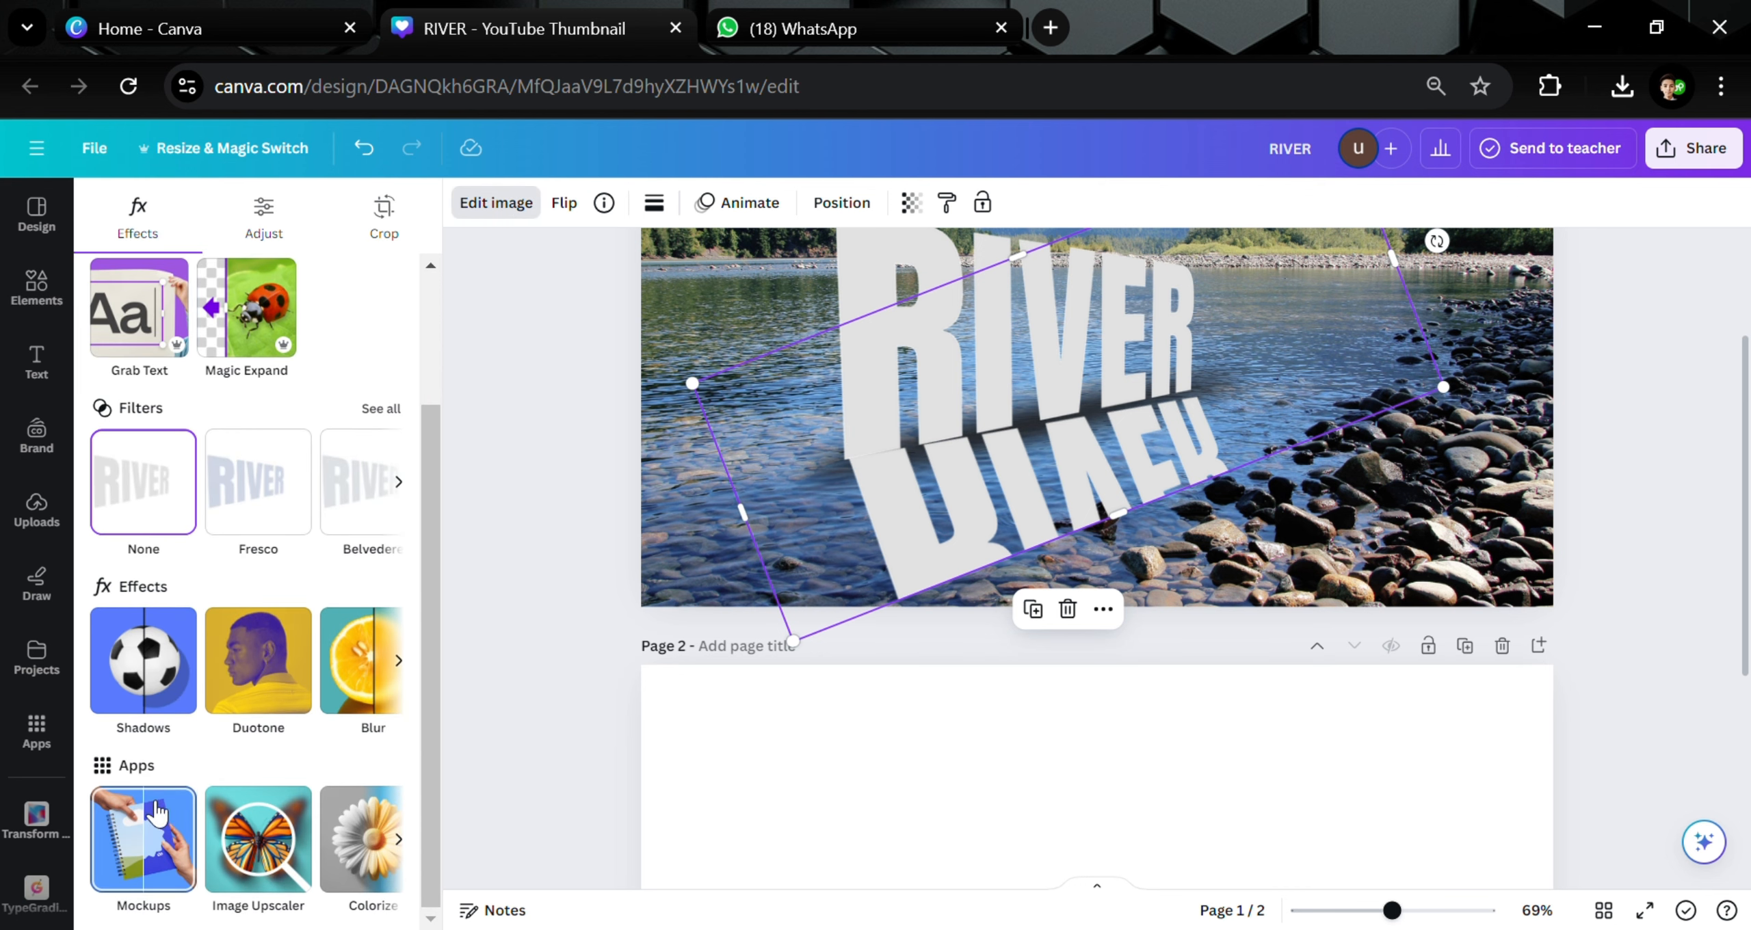
click(400, 840)
click(414, 848)
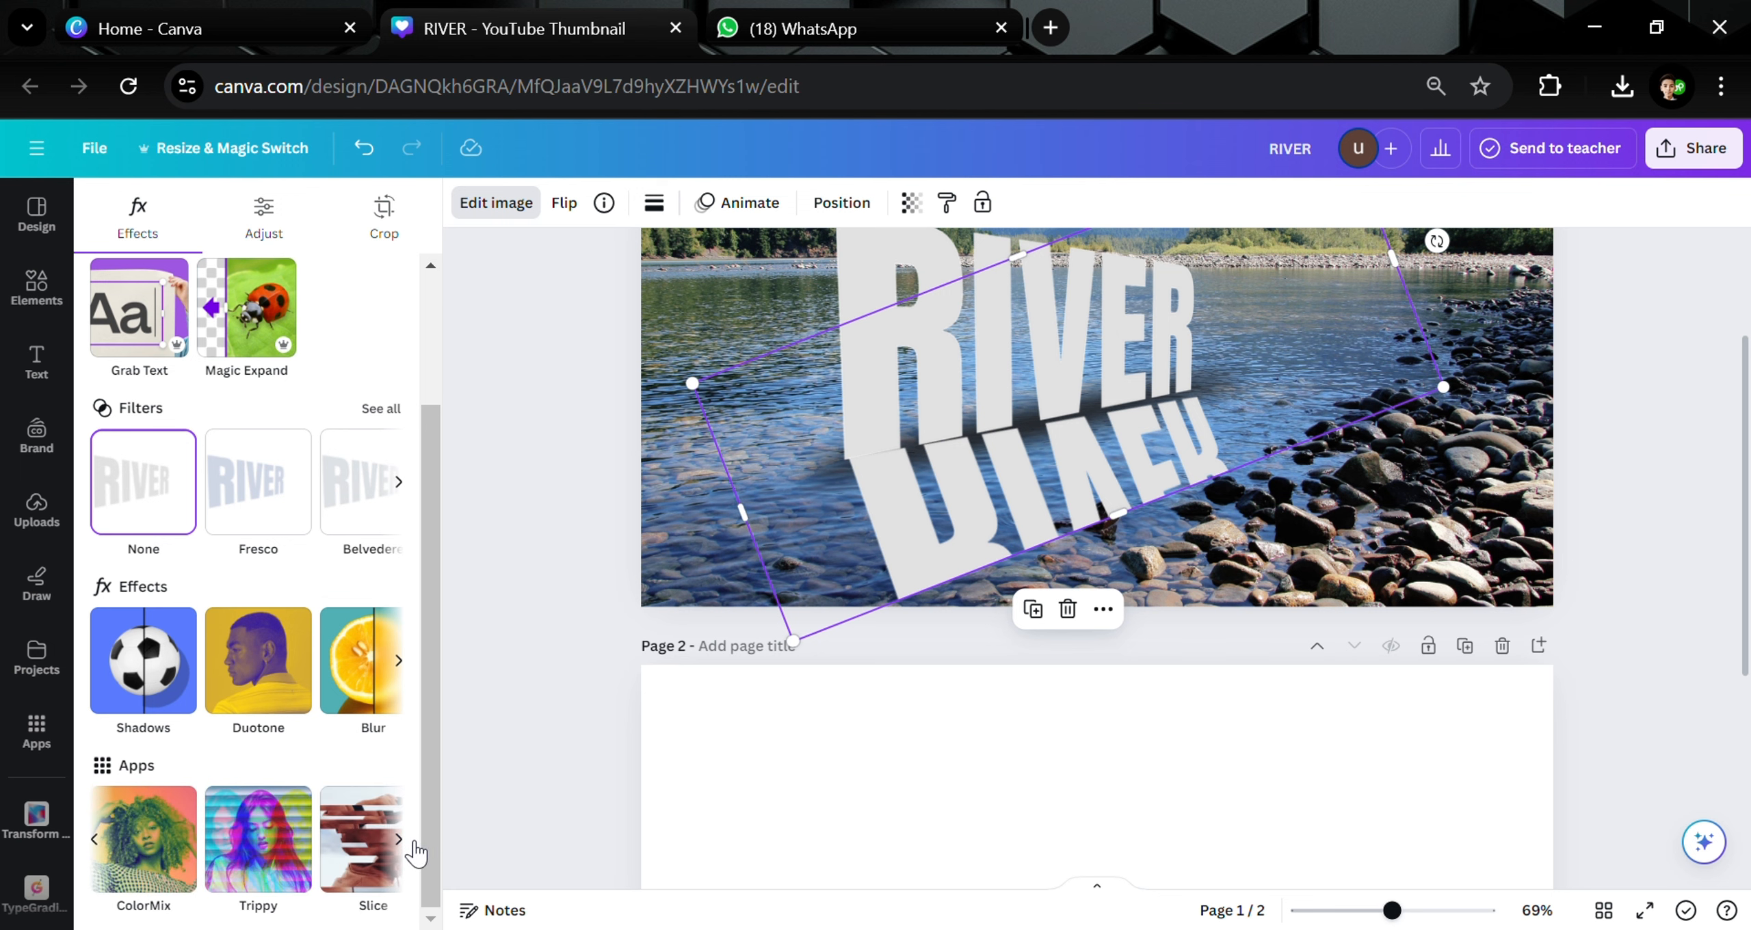
click(399, 840)
click(400, 840)
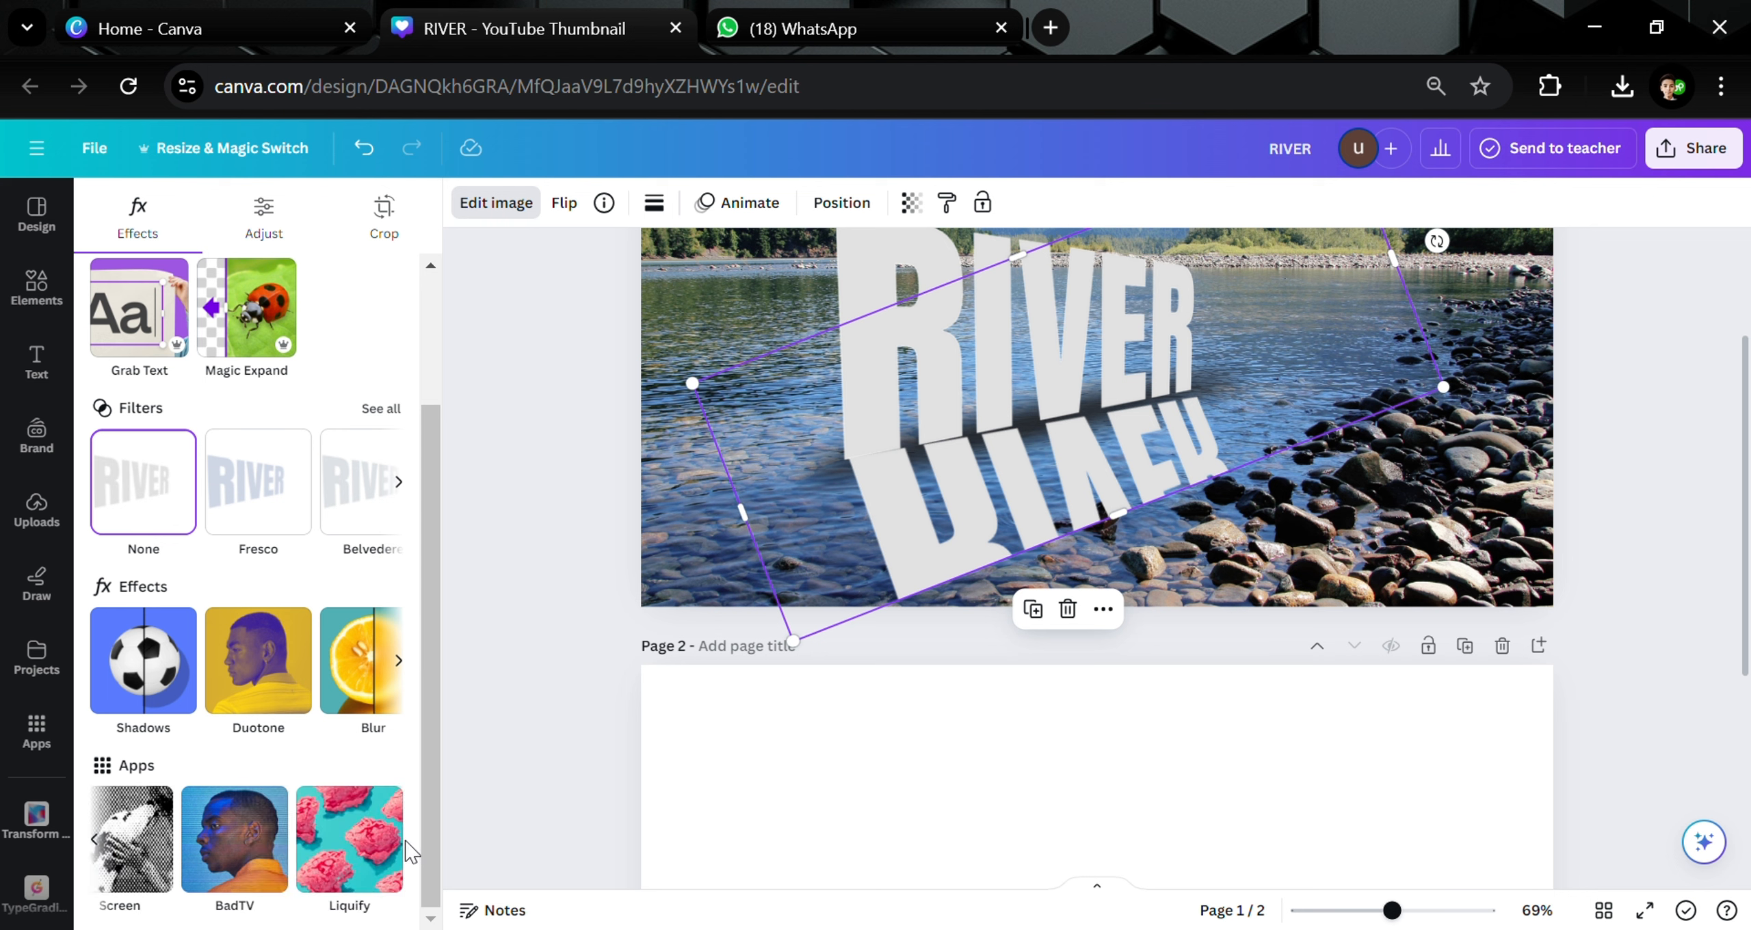
click(369, 843)
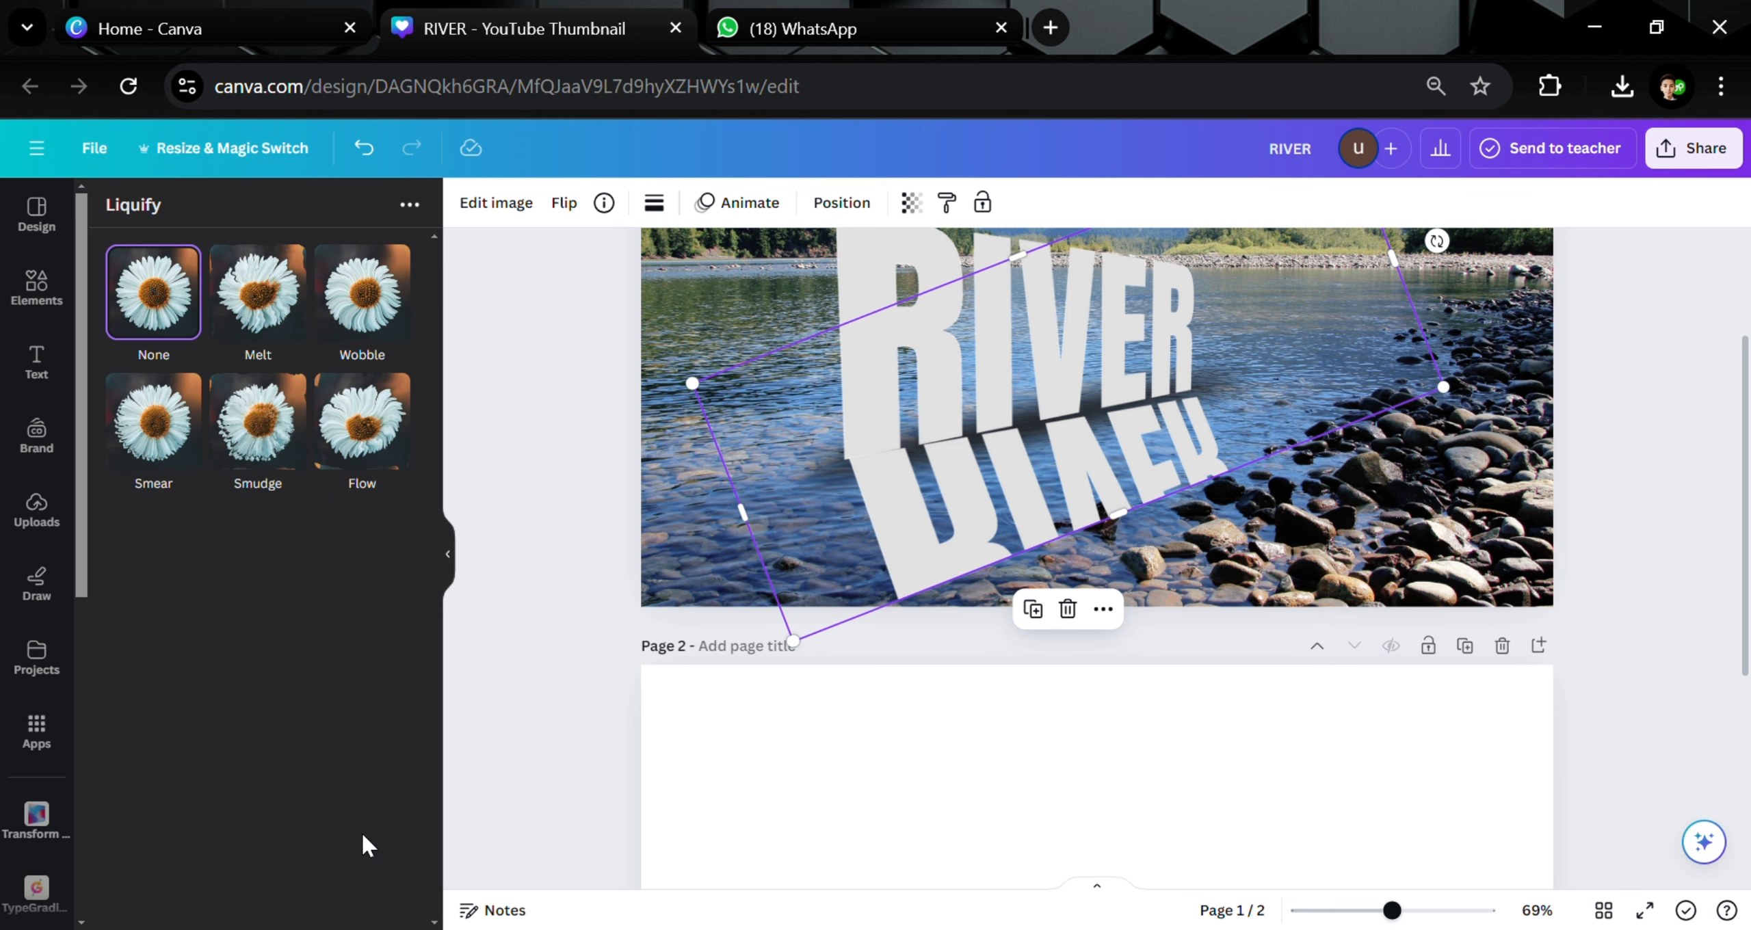
- Apply the Melt effect to the flipped RIVER copy with melt amount 0.21 and melt scale 0.63, and save it
click(280, 314)
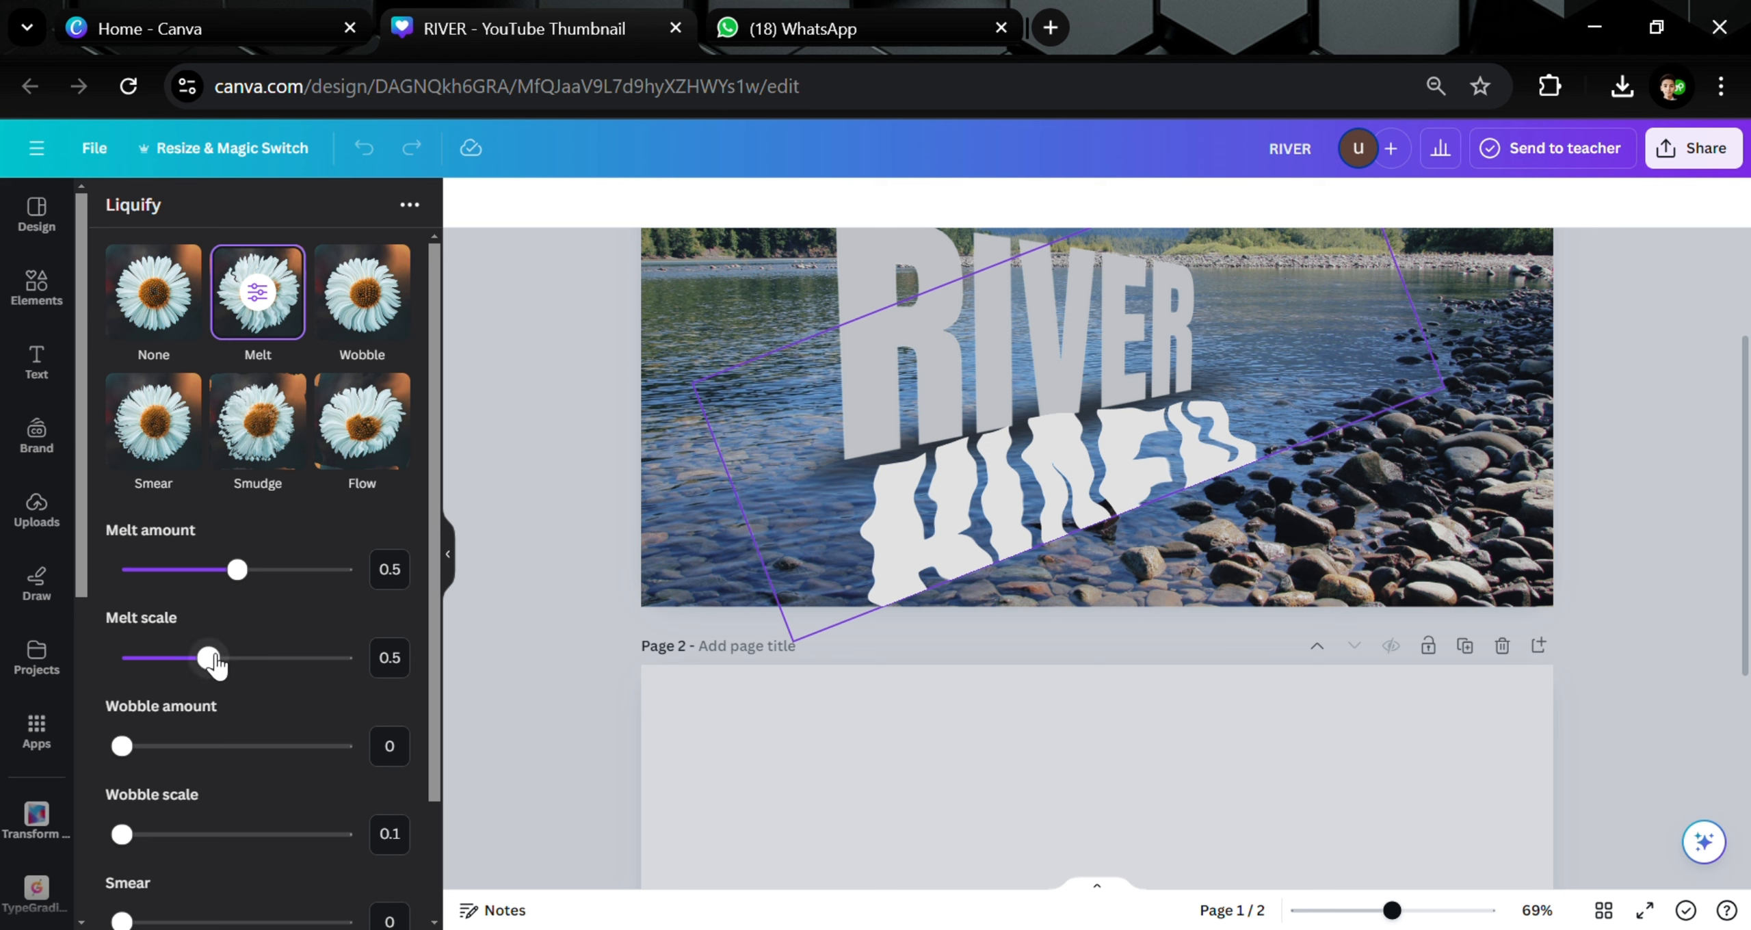
mouse_move(220, 661)
mouse_down()
mouse_move(272, 664)
mouse_move(235, 667)
mouse_up()
drag(233, 577, 108, 575)
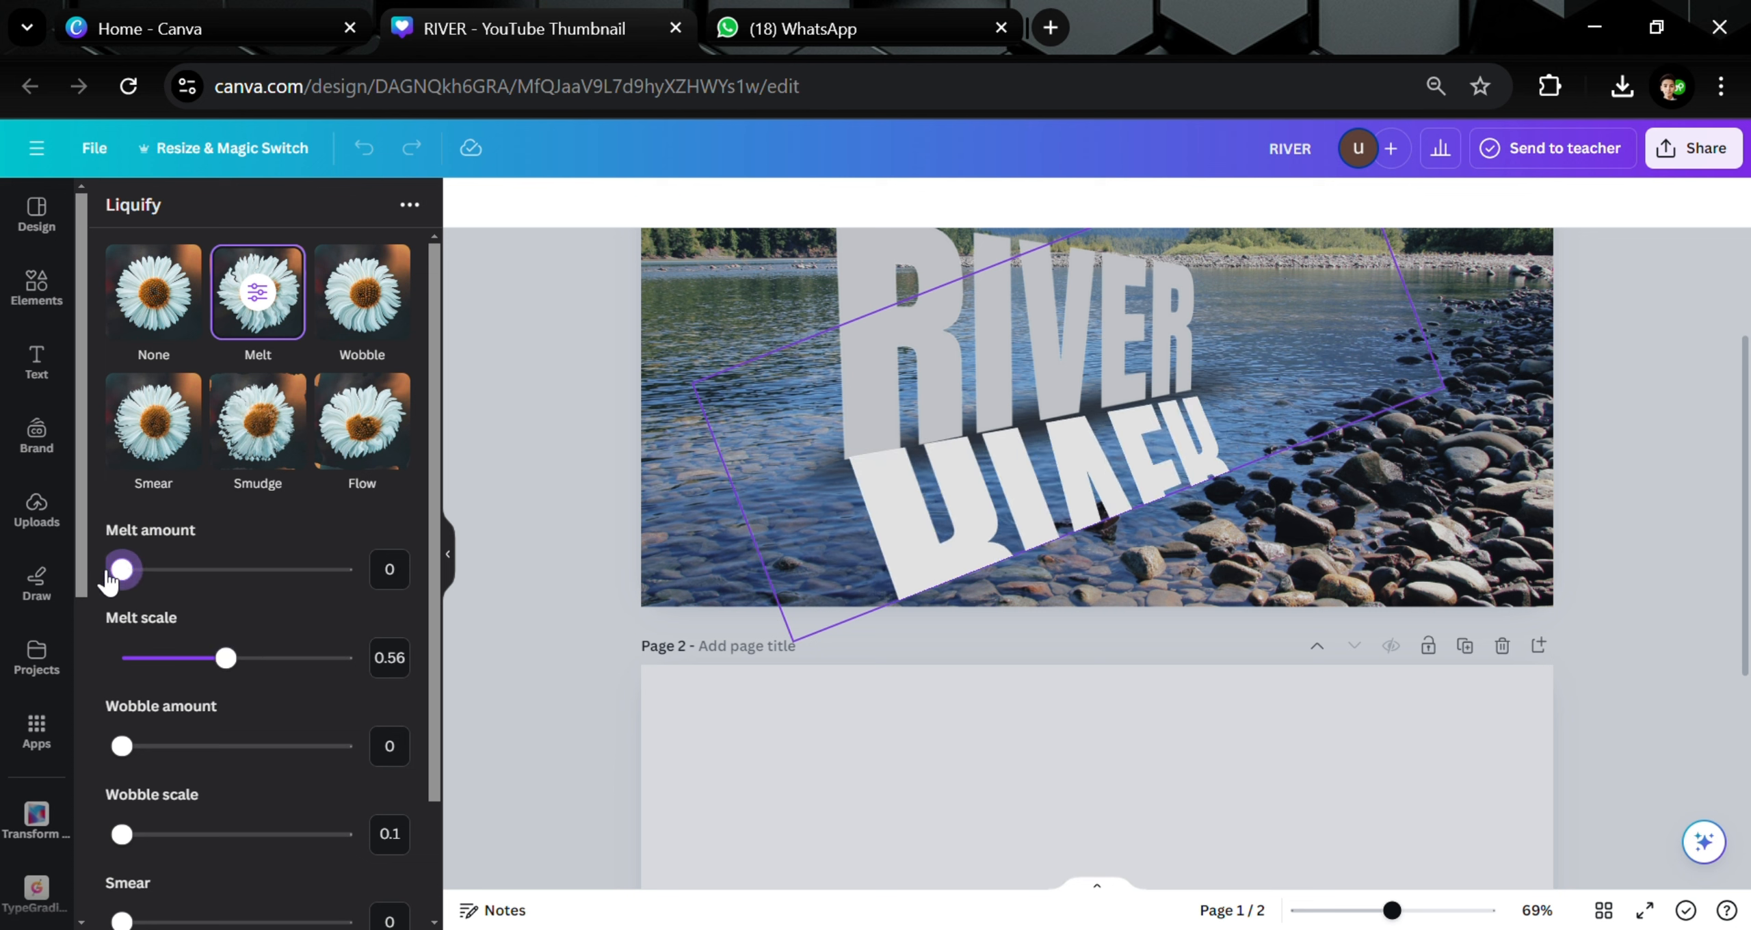
mouse_move(242, 664)
mouse_down()
mouse_move(328, 668)
mouse_move(233, 662)
mouse_up()
mouse_move(124, 568)
mouse_down()
mouse_move(234, 566)
mouse_move(179, 568)
mouse_up()
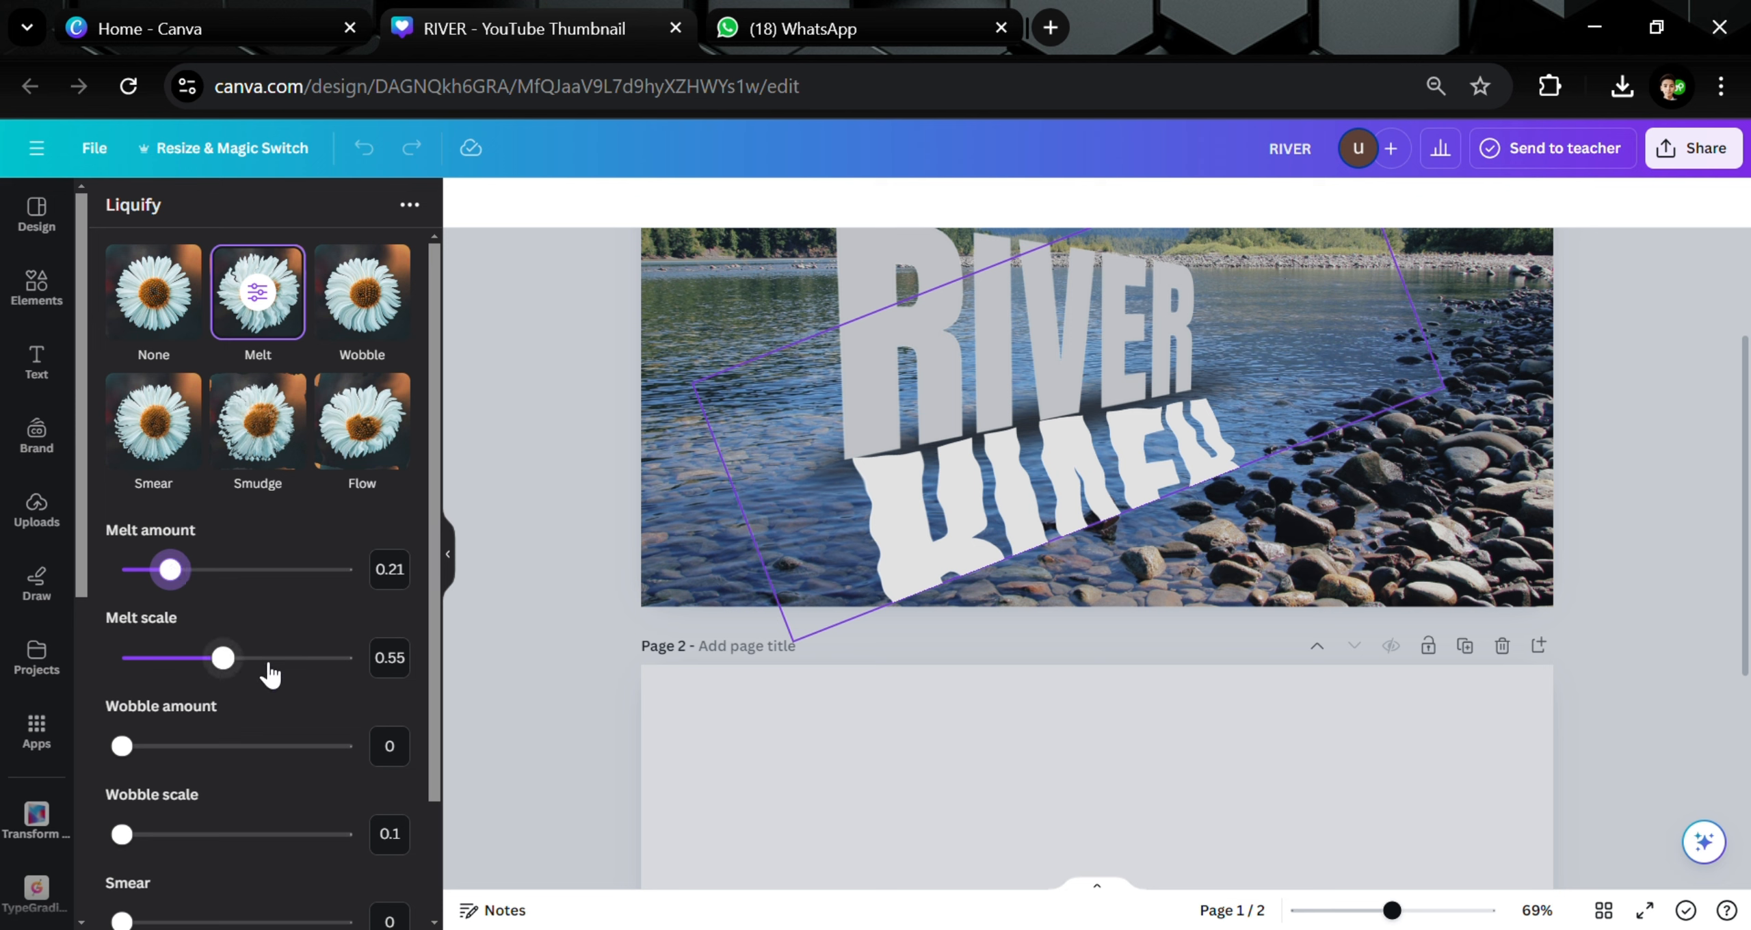
mouse_move(270, 658)
mouse_down()
mouse_move(212, 660)
mouse_move(256, 661)
mouse_up()
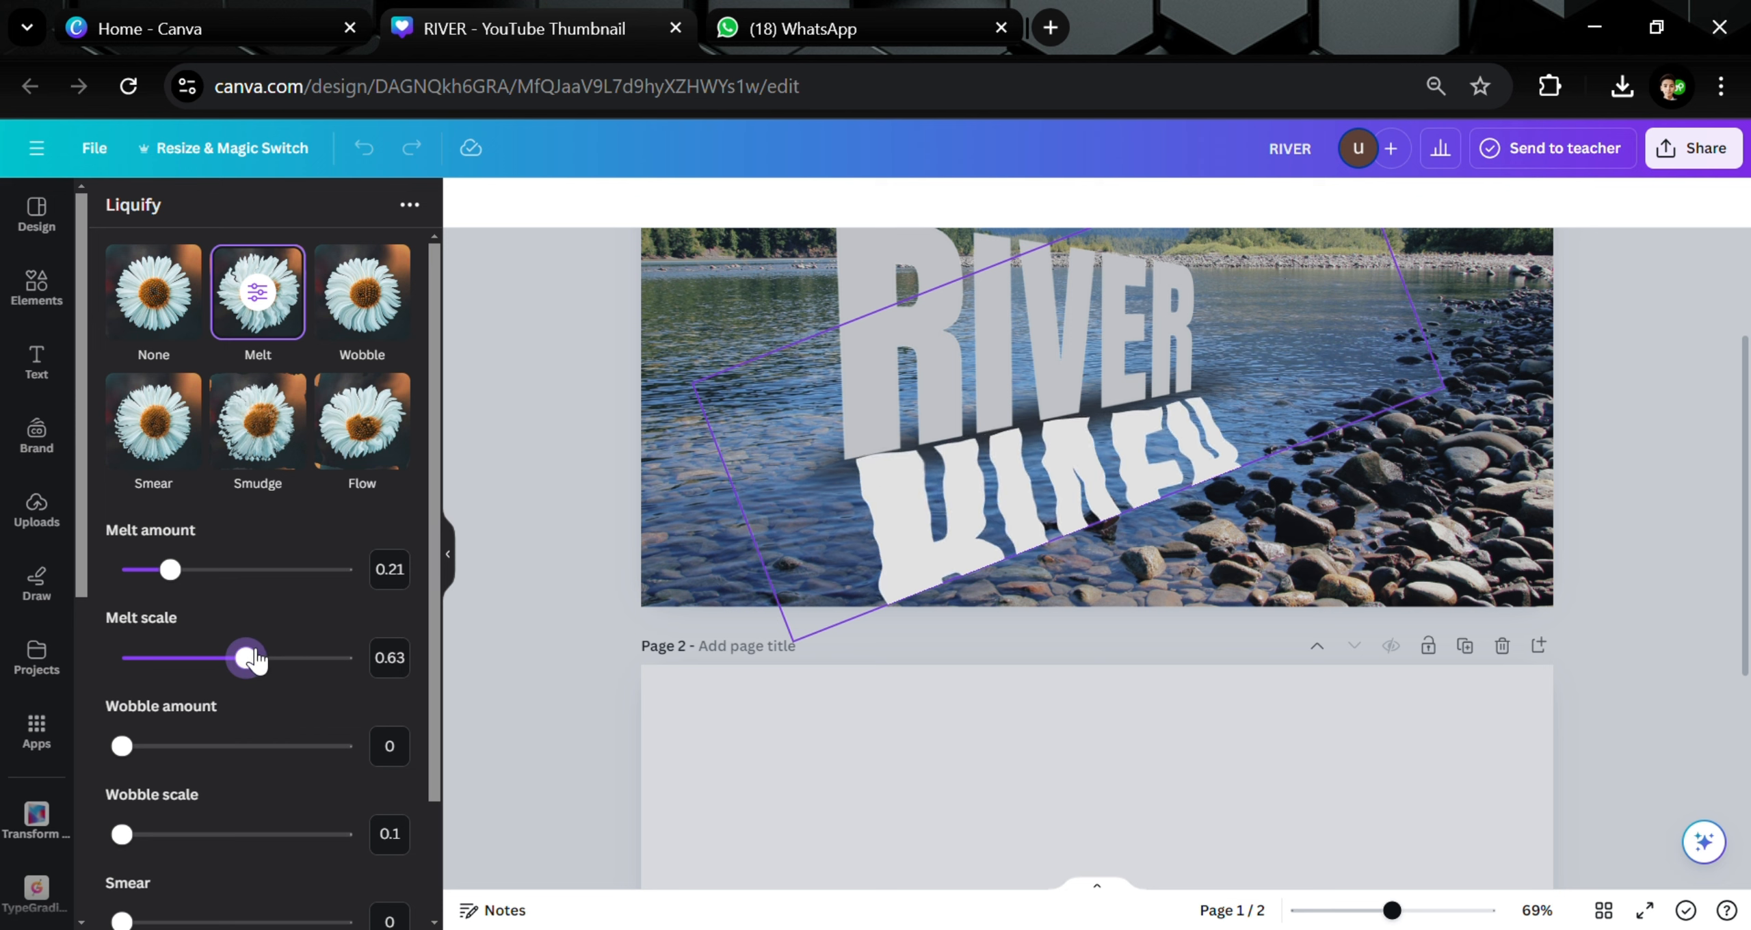
scroll(256, 661, down, 2)
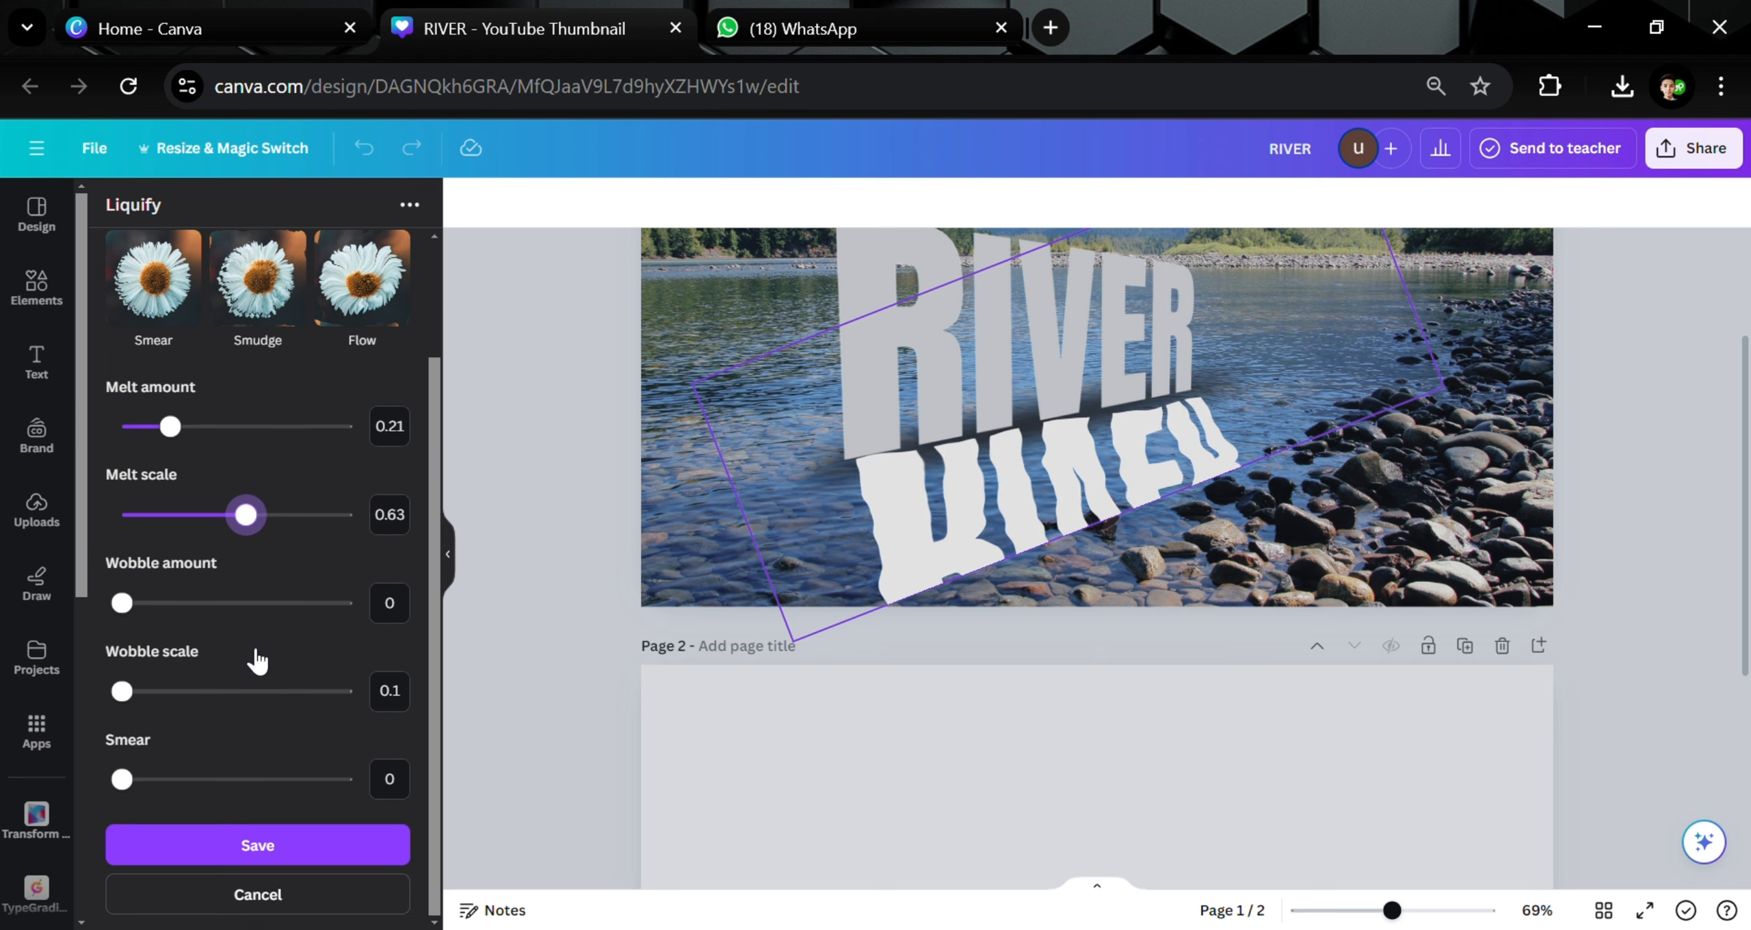
click(360, 848)
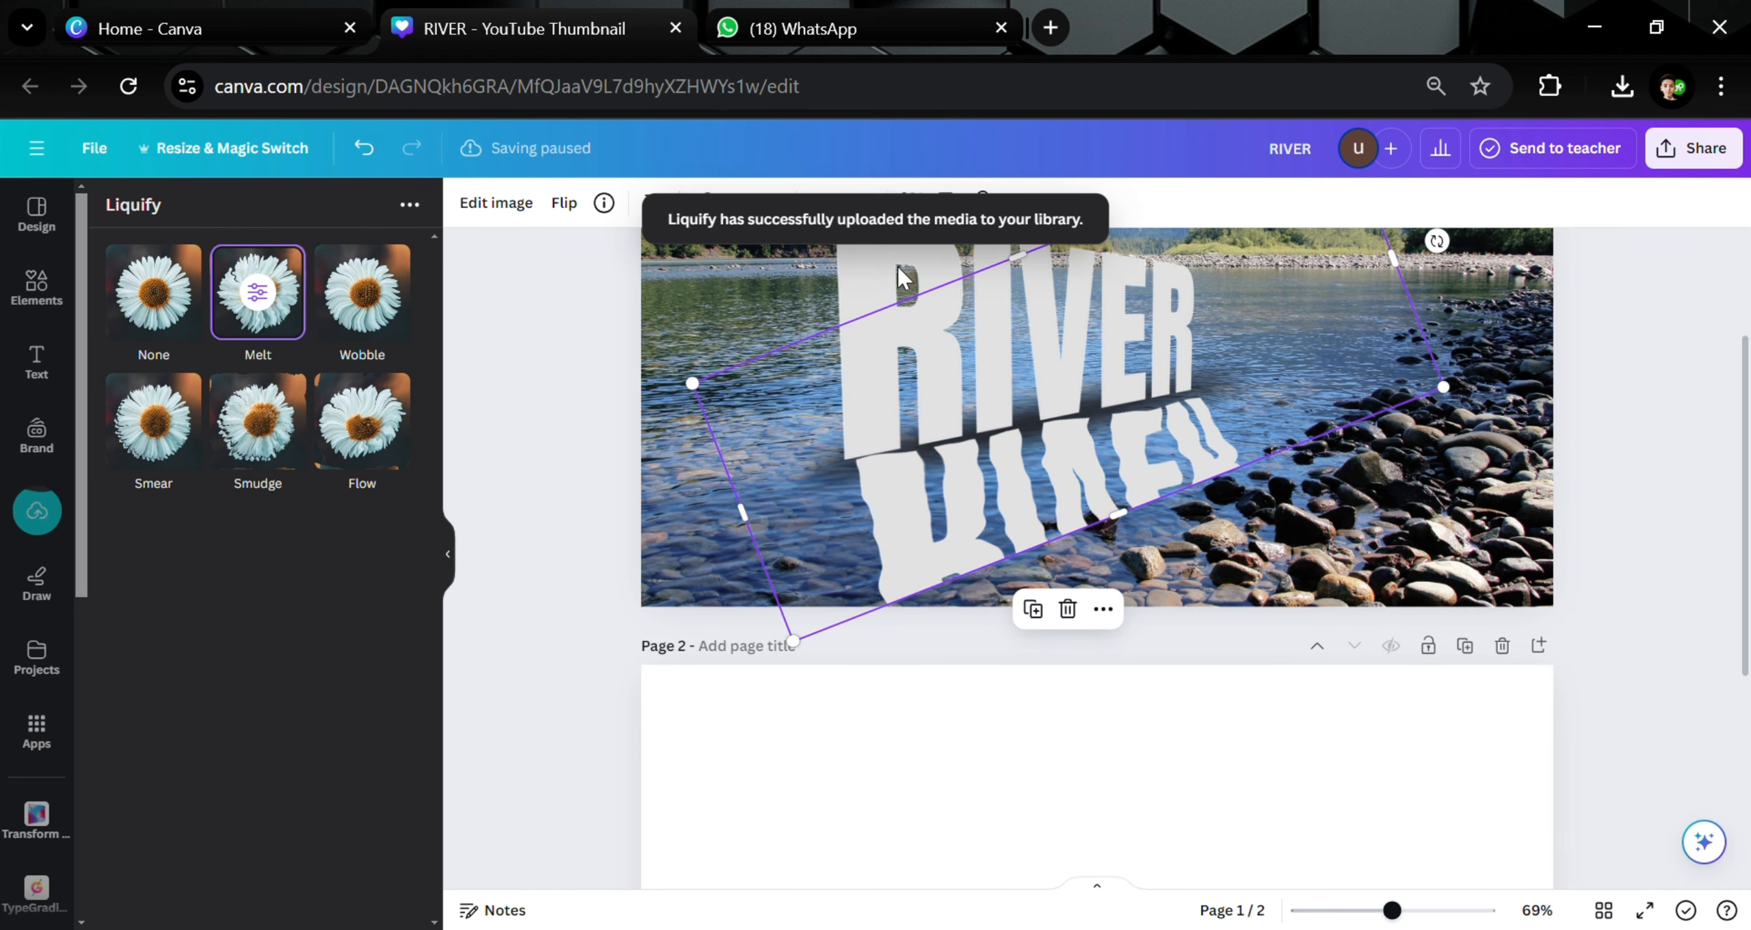
- Set the transparency of the rippled RIVER reflection to 45
click(608, 319)
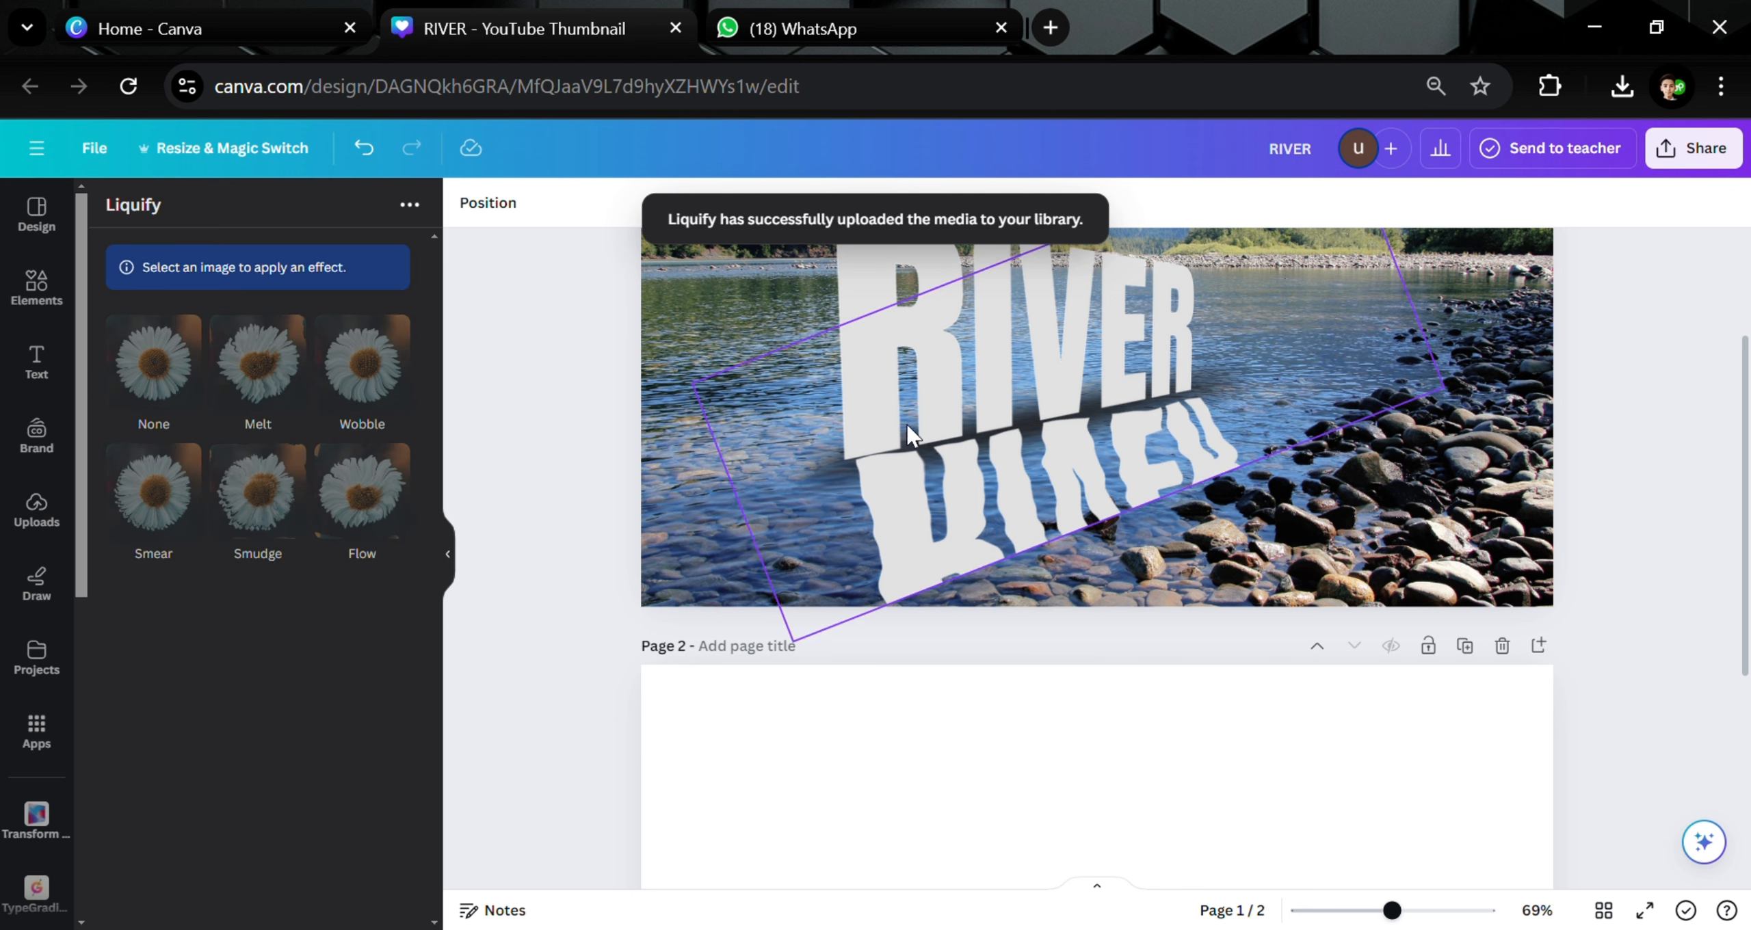
click(948, 485)
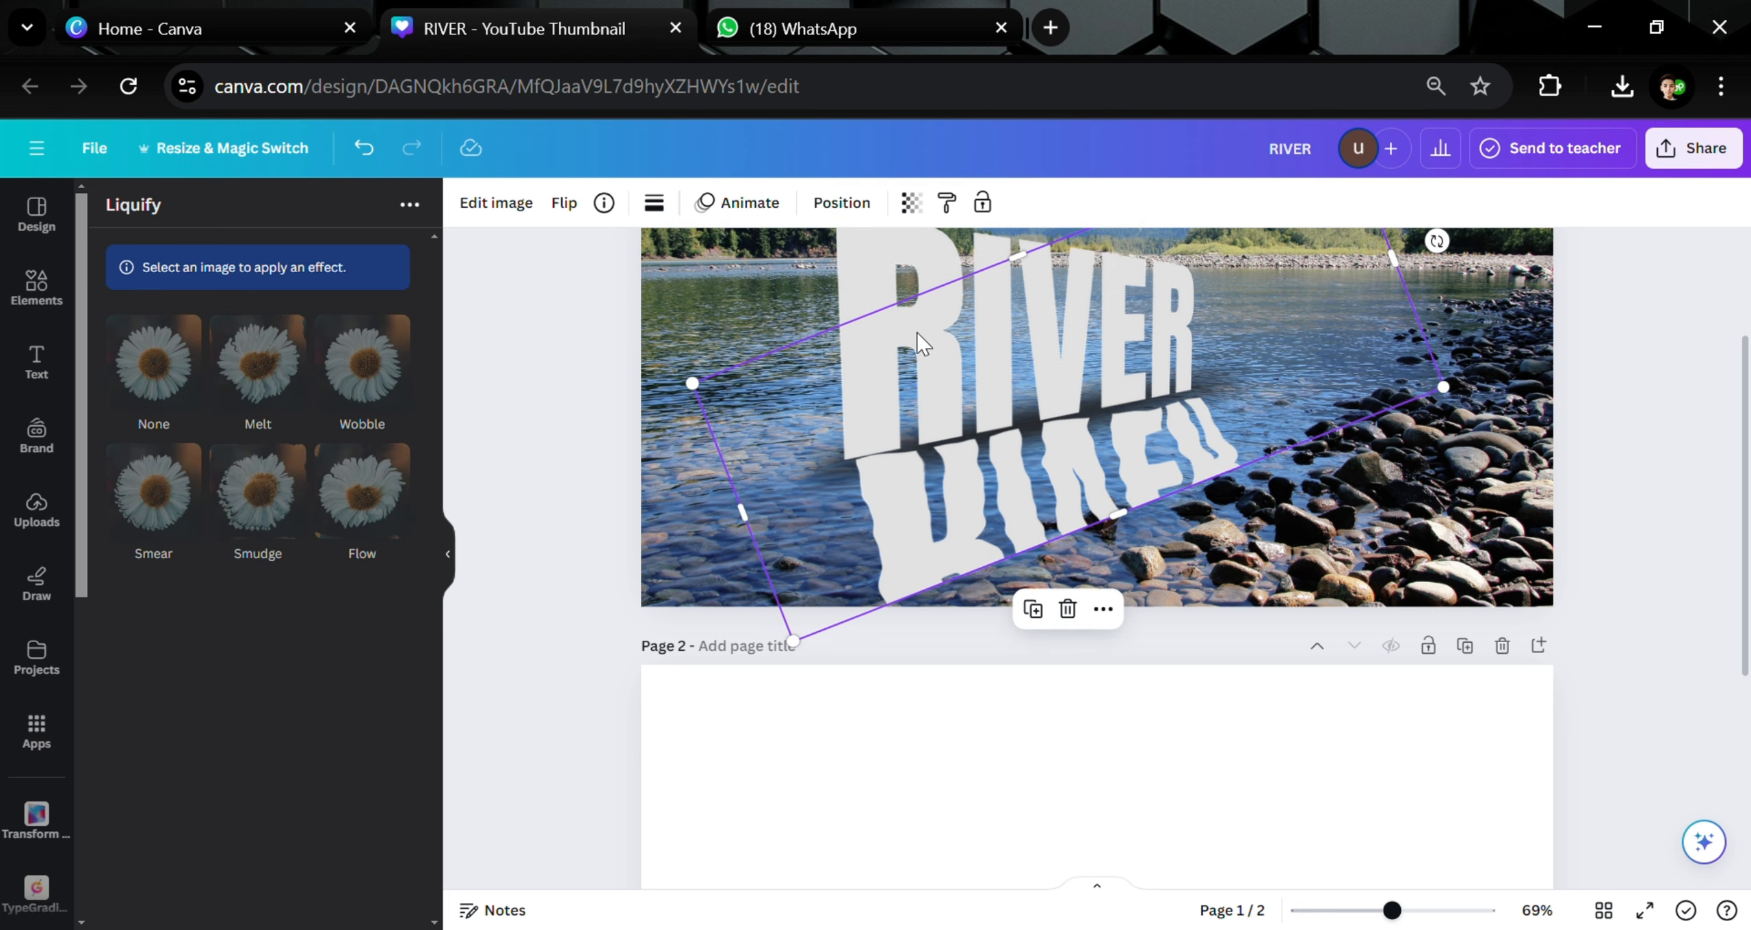
click(913, 204)
drag(849, 287, 791, 309)
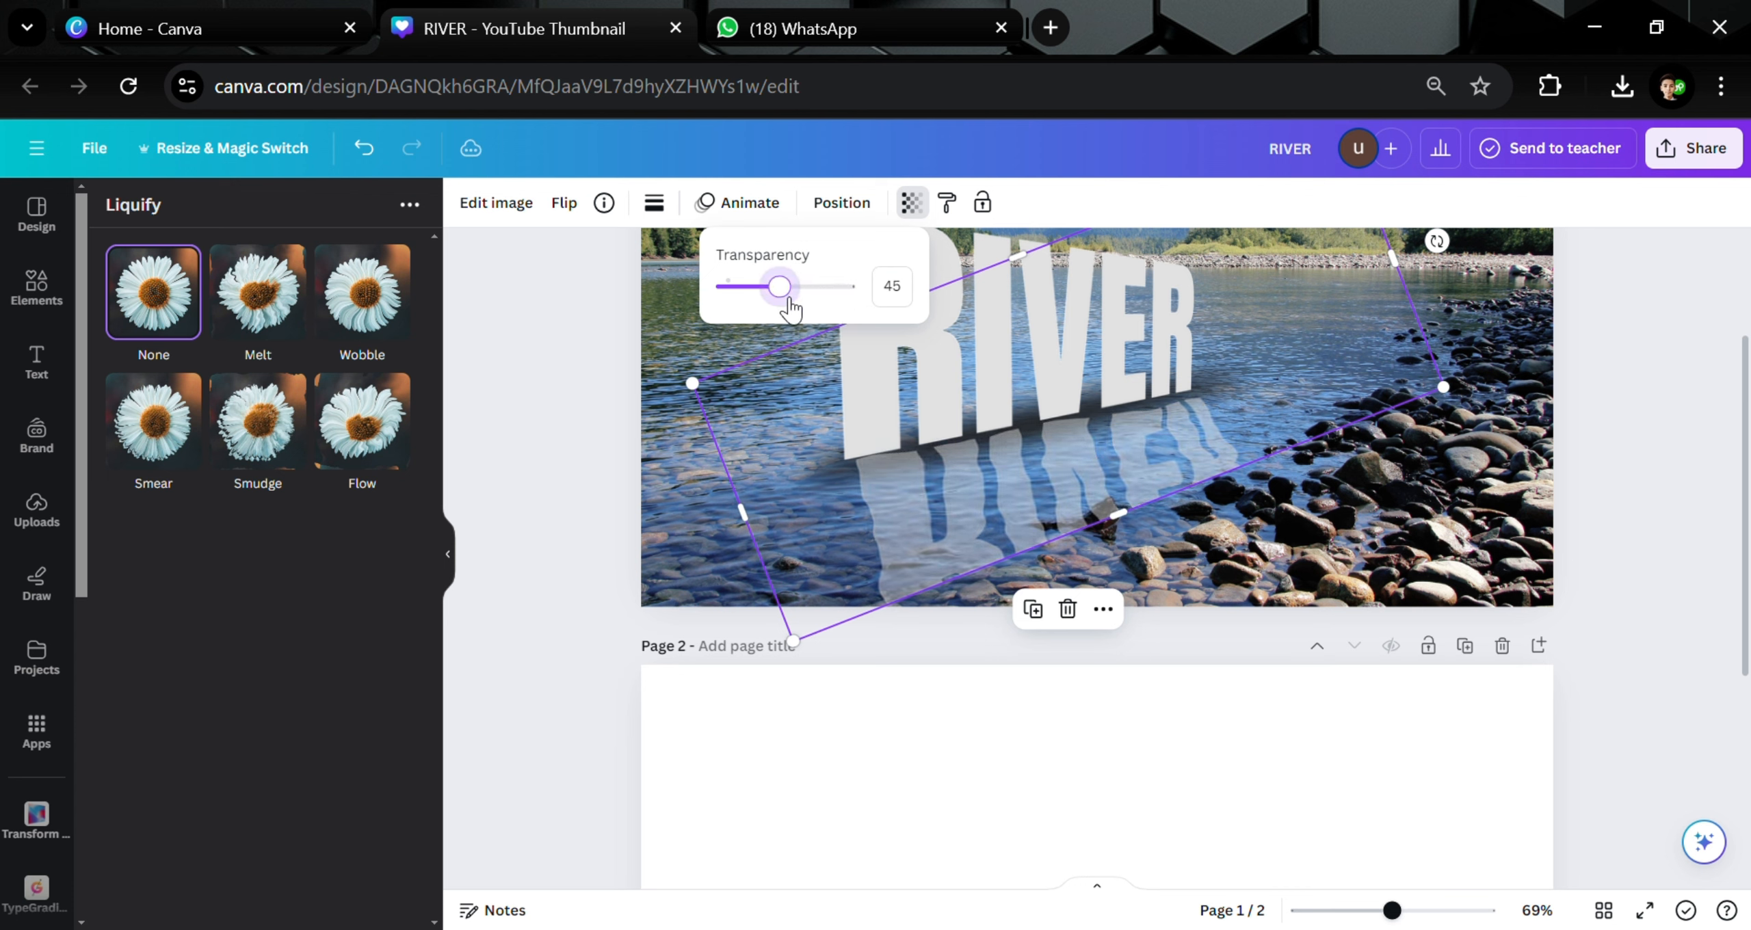
- Rotate and nudge the reflection slightly to line up with the base of RIVER, and preview the design in full screen
drag(1437, 241, 1434, 236)
mouse_move(1212, 392)
mouse_down()
mouse_move(1220, 405)
mouse_move(1206, 392)
mouse_up()
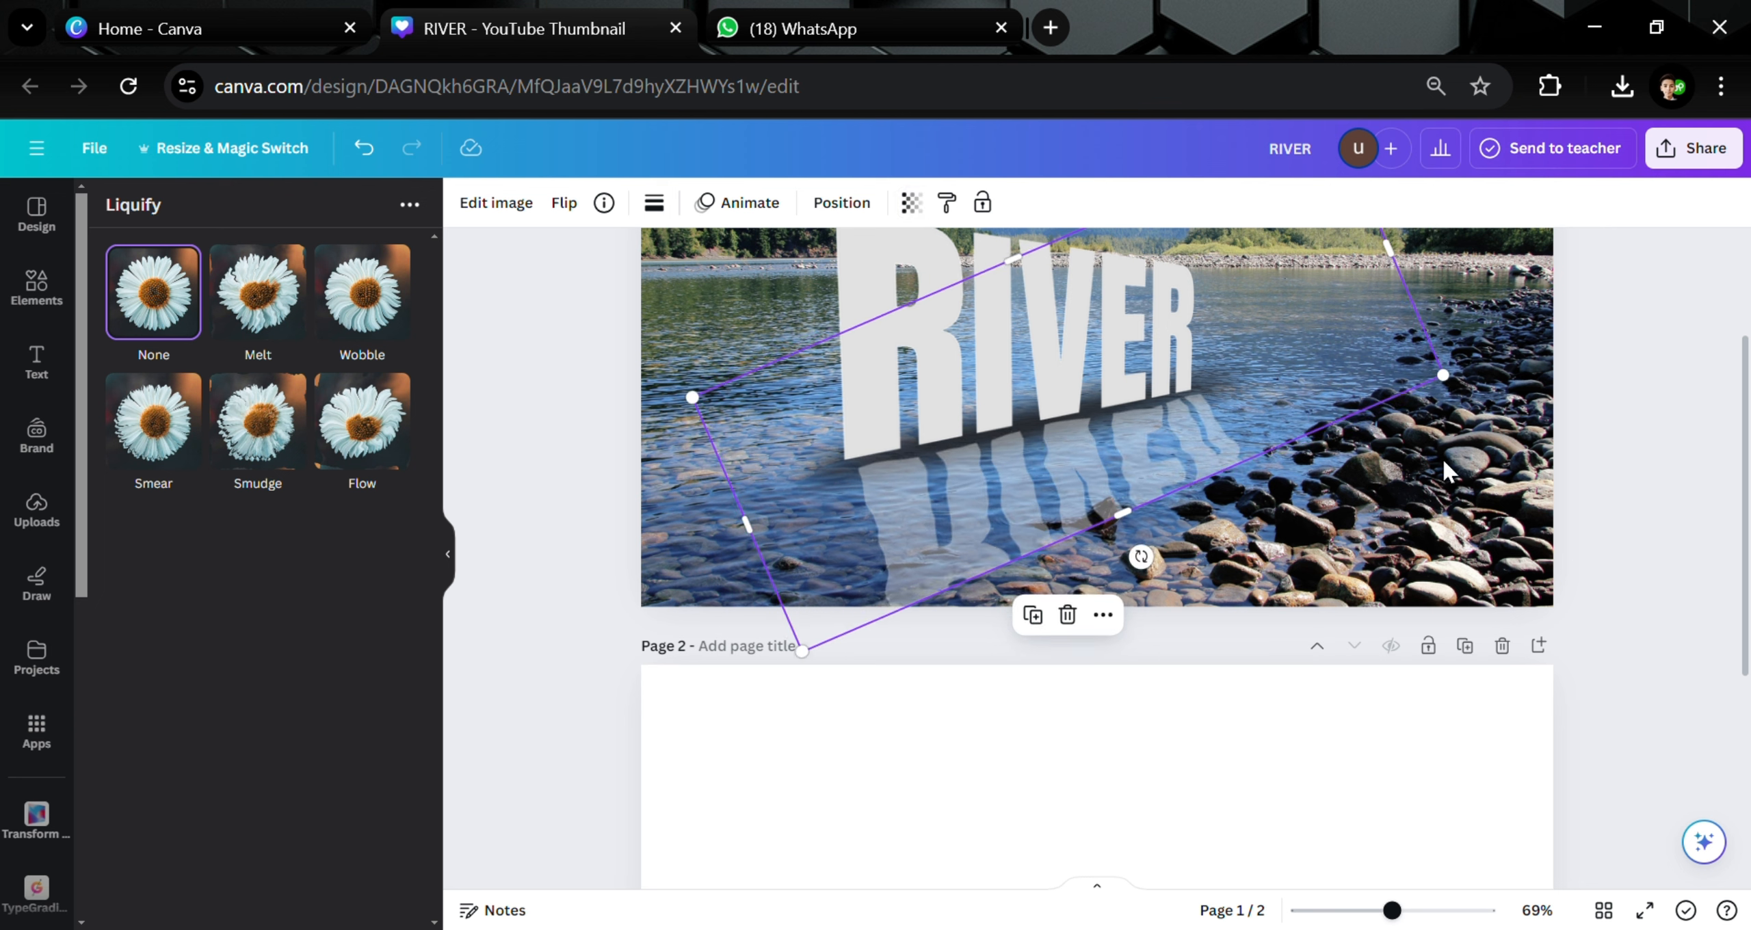
click(1630, 509)
scroll(1630, 509, up, 3)
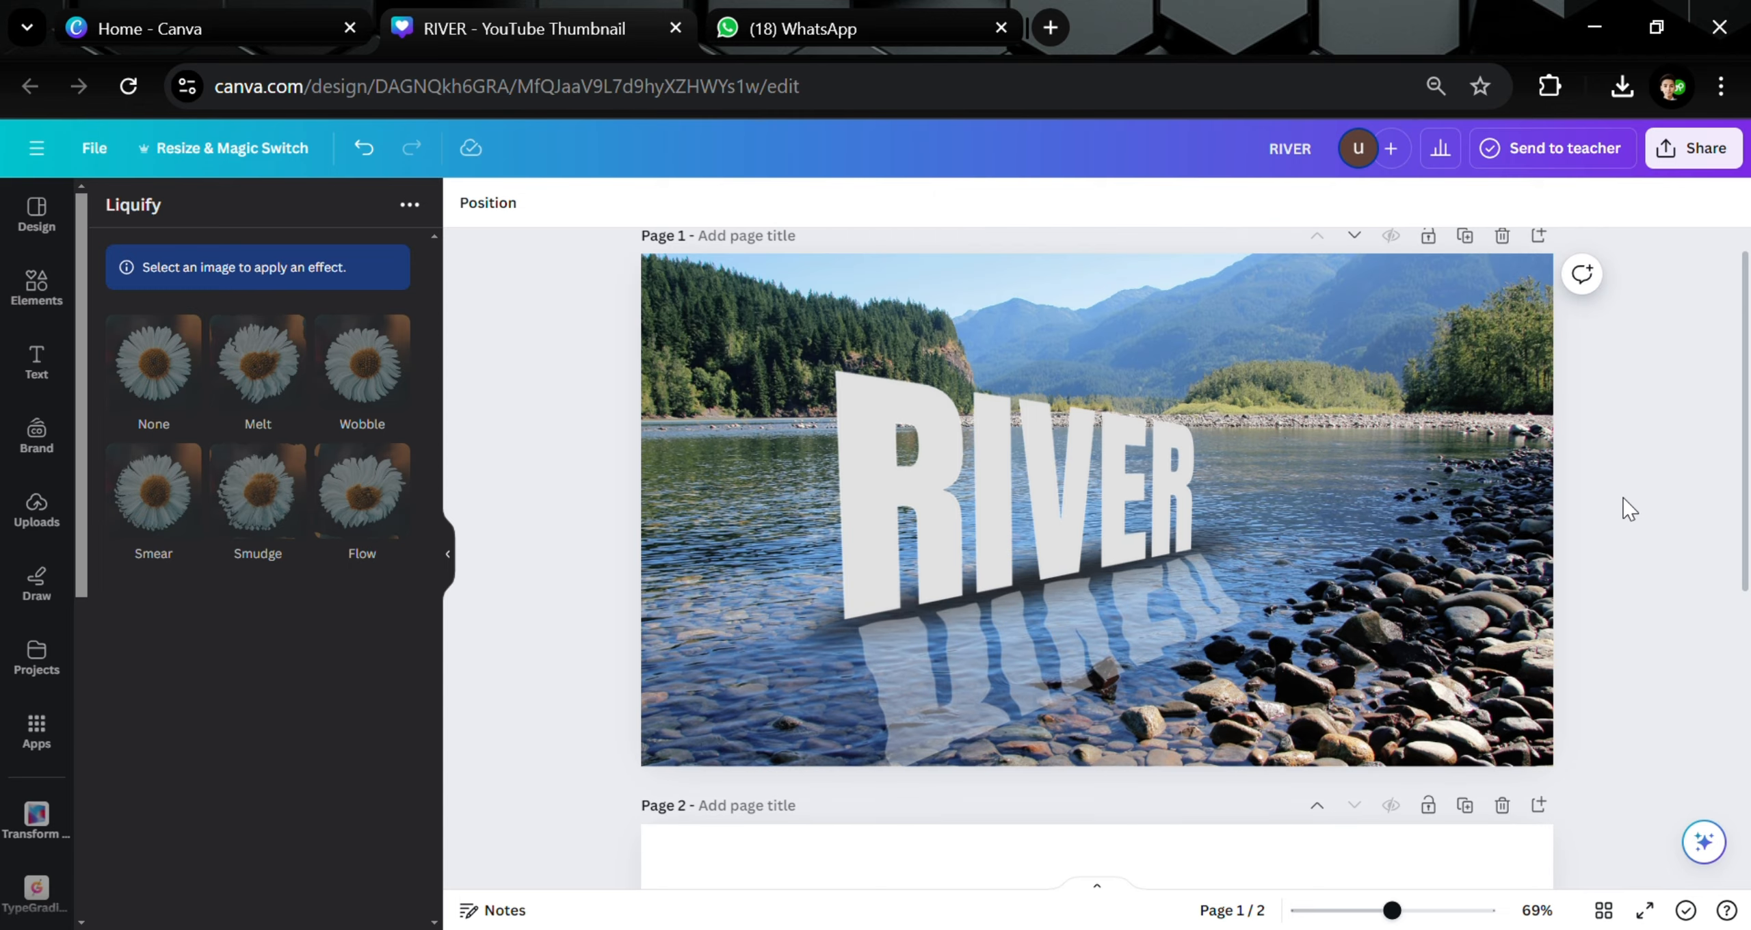
key(ctrl+alt+p)
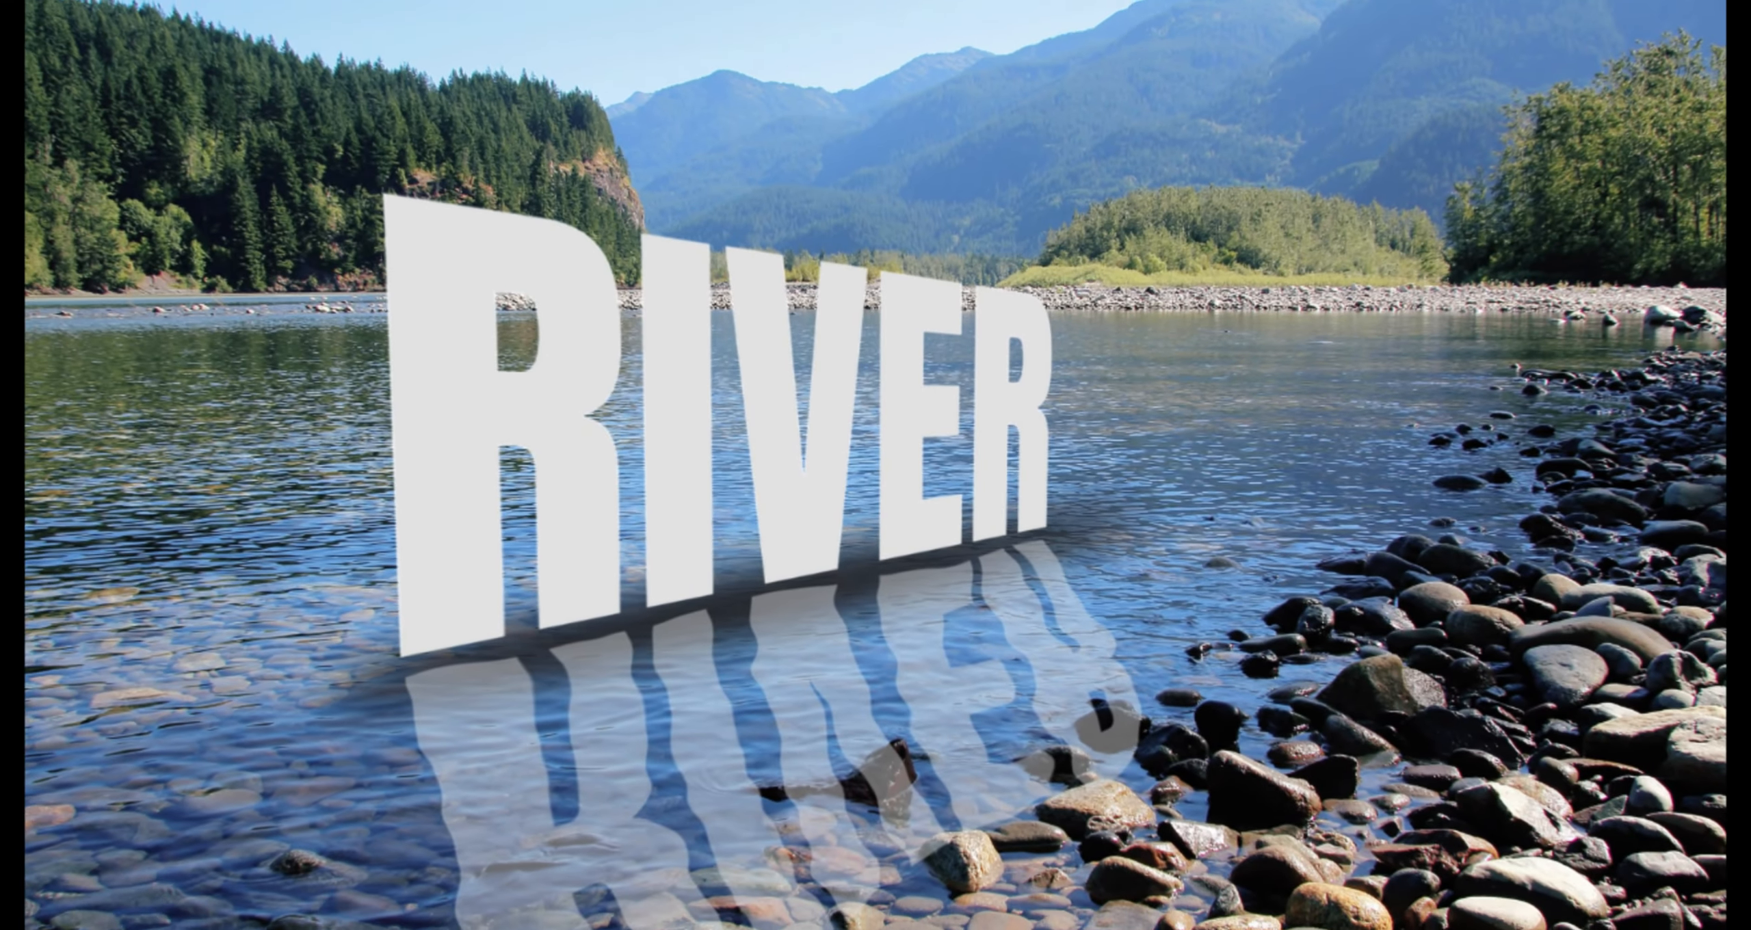